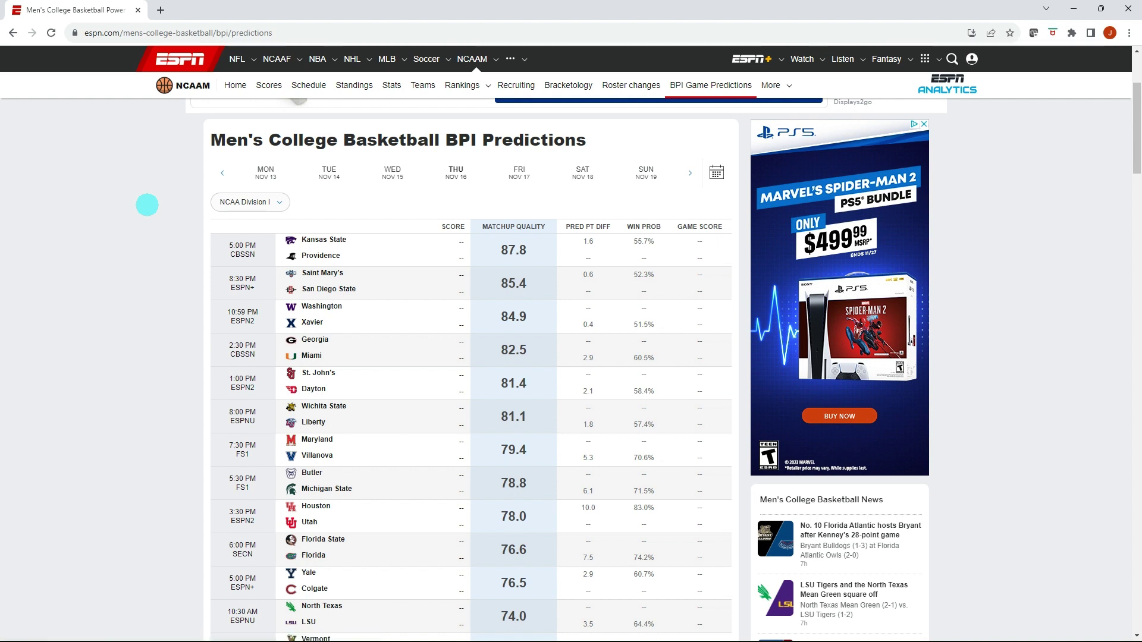
Scroll through the ESPN BPI predictions page to review the listed games.
scroll(147, 204, "up", 2)
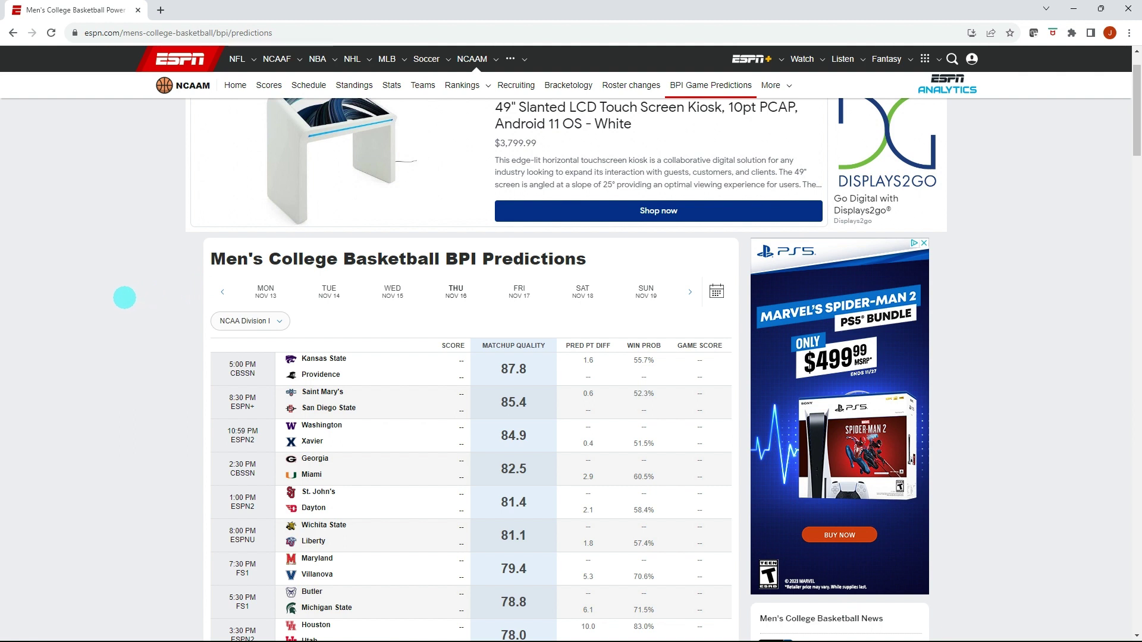
scroll(124, 294, "down", 1)
scroll(122, 294, "down", 1)
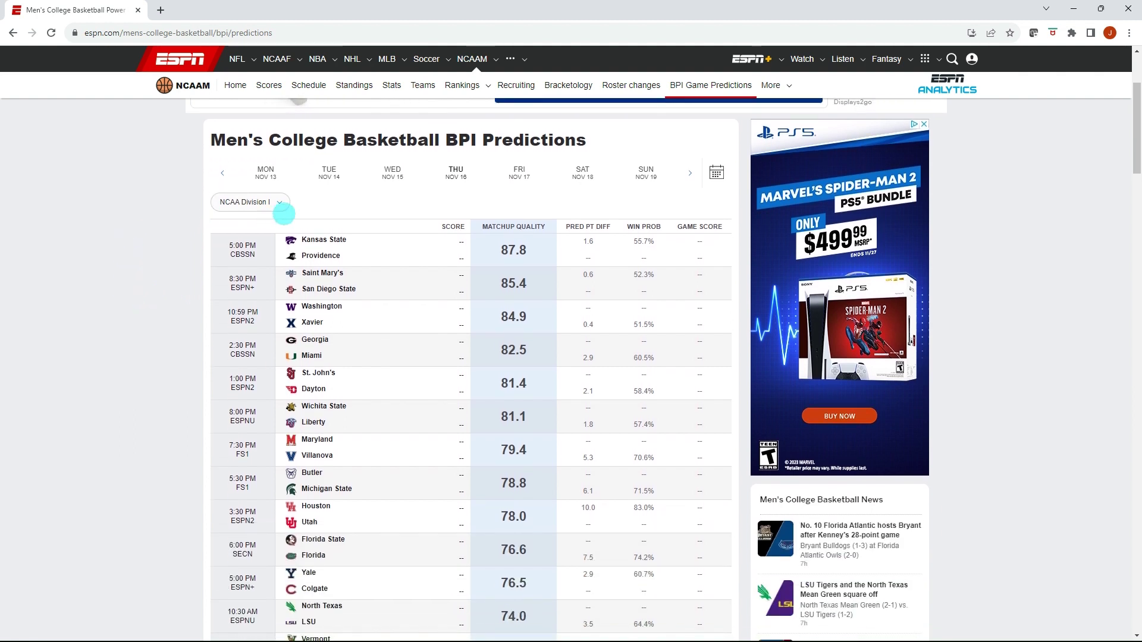
scroll(178, 311, "down", 1)
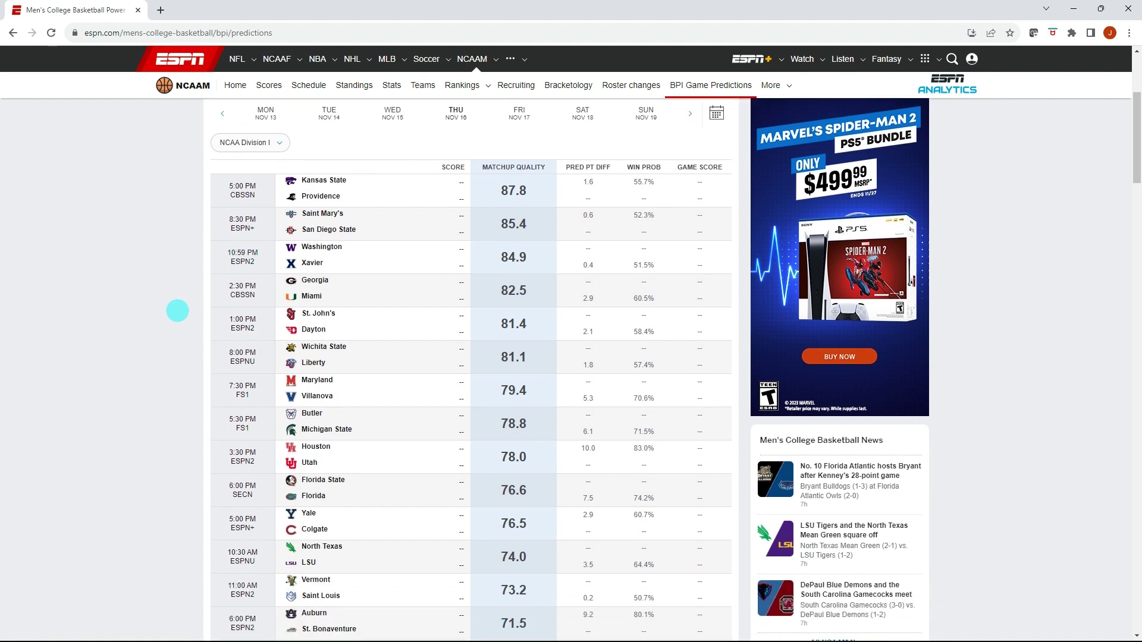
scroll(456, 377, "up", 1)
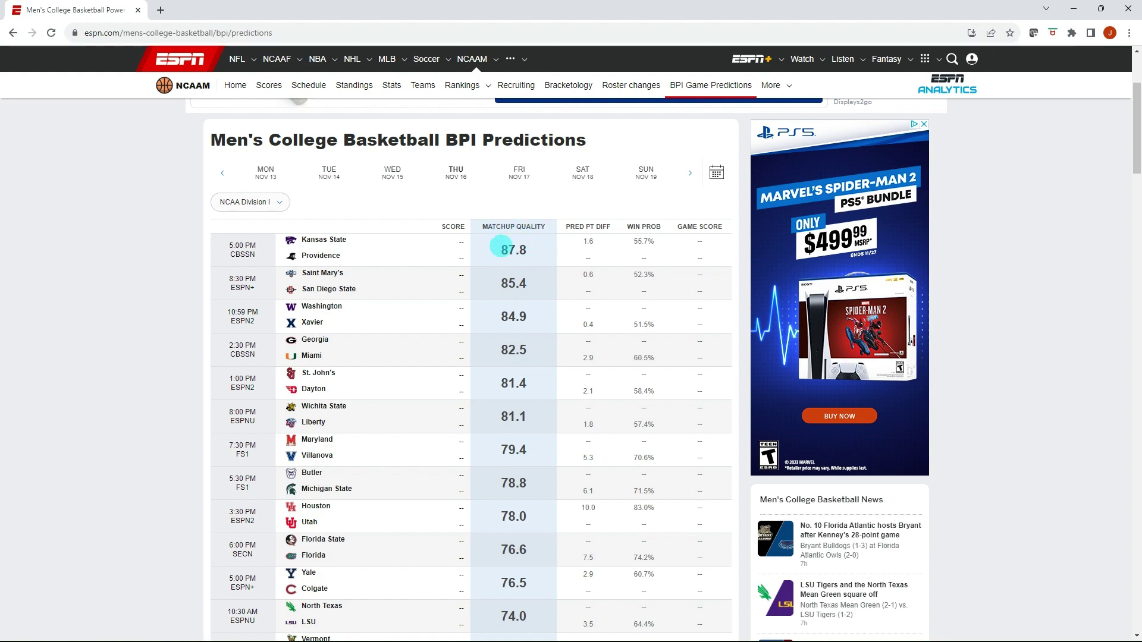
scroll(516, 410, "down", 20)
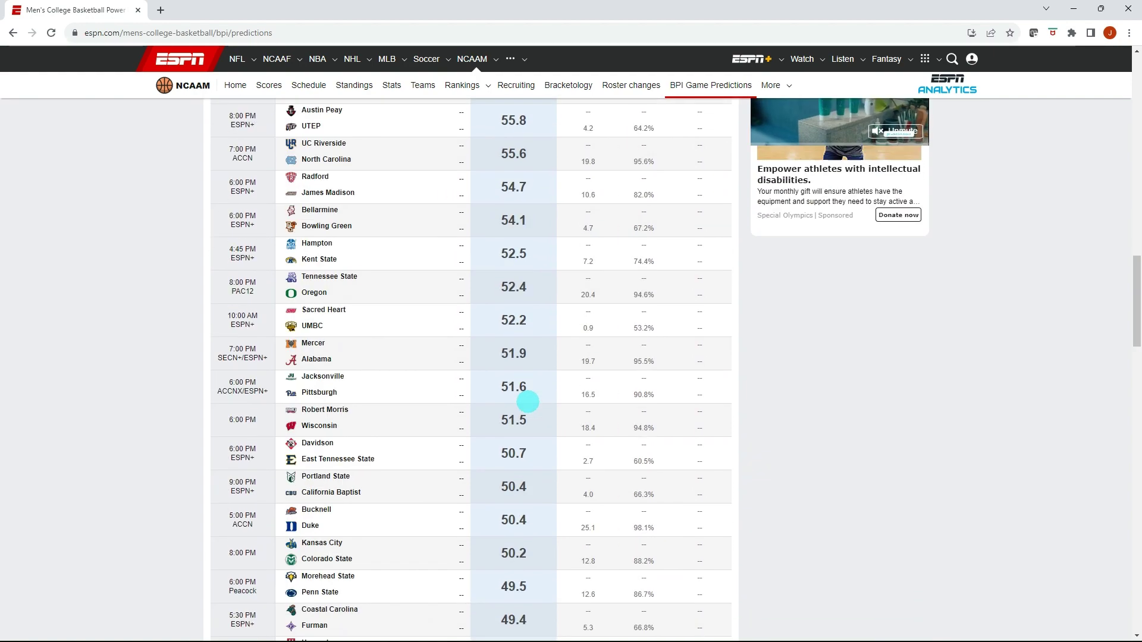
scroll(528, 402, "down", 12)
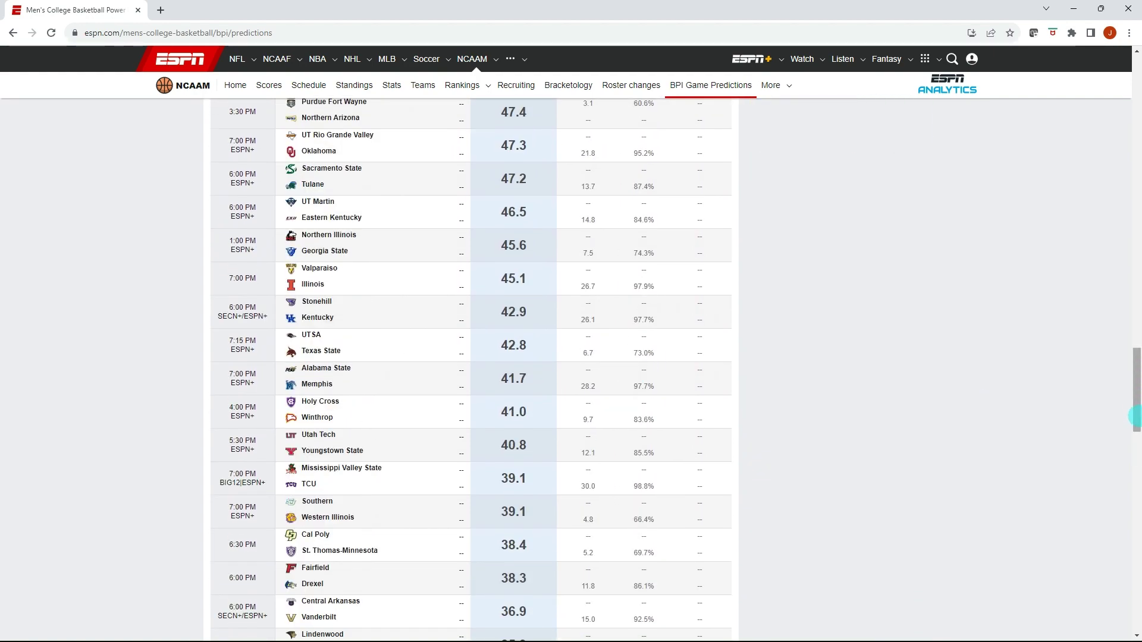
left_click_drag(1134, 408, 1091, 136)
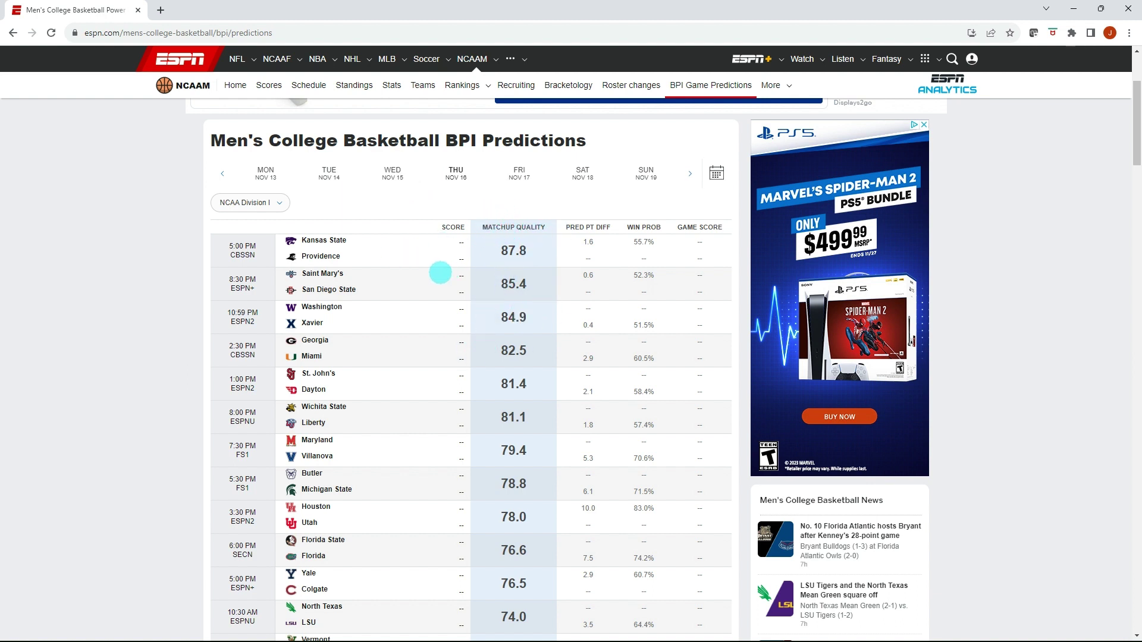
scroll(424, 272, "down", 1)
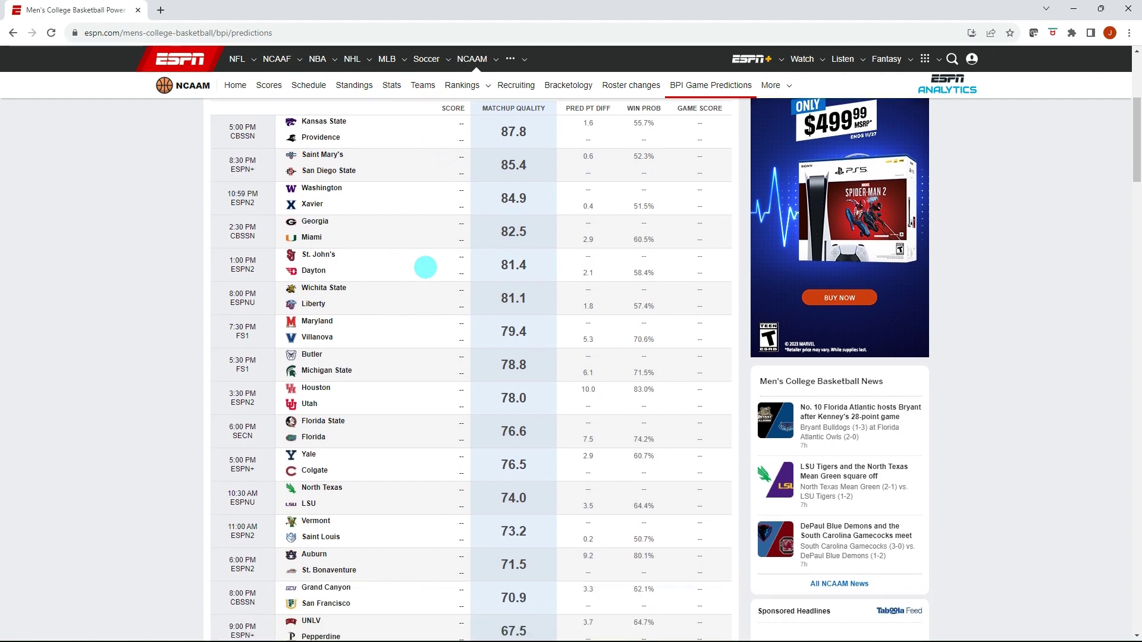
scroll(416, 207, "up", 2)
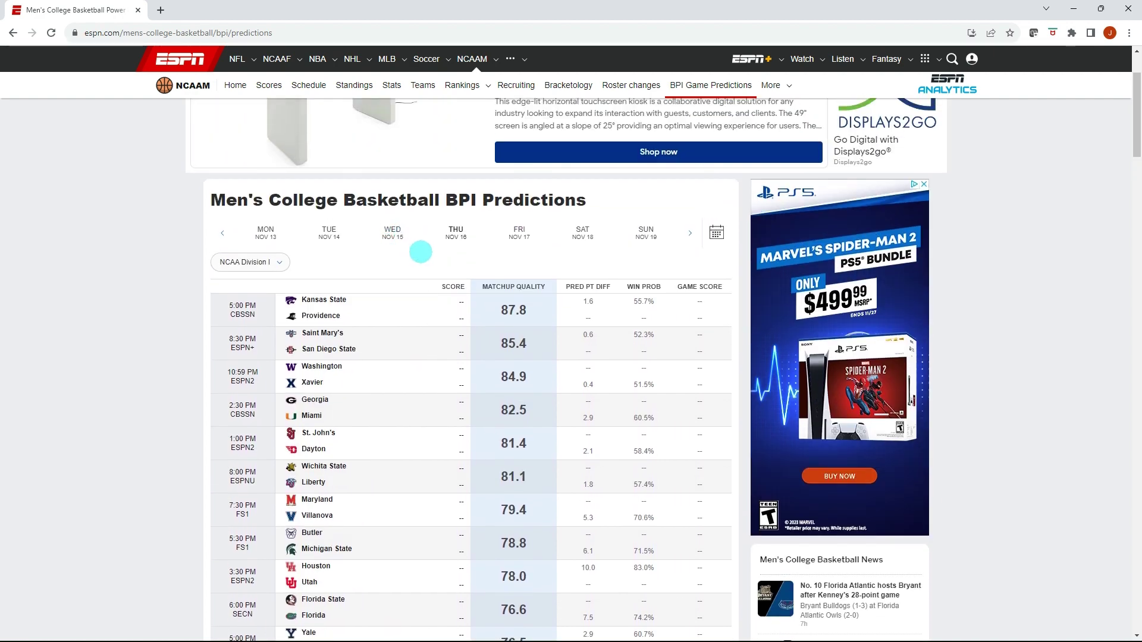
scroll(407, 272, "down", 1)
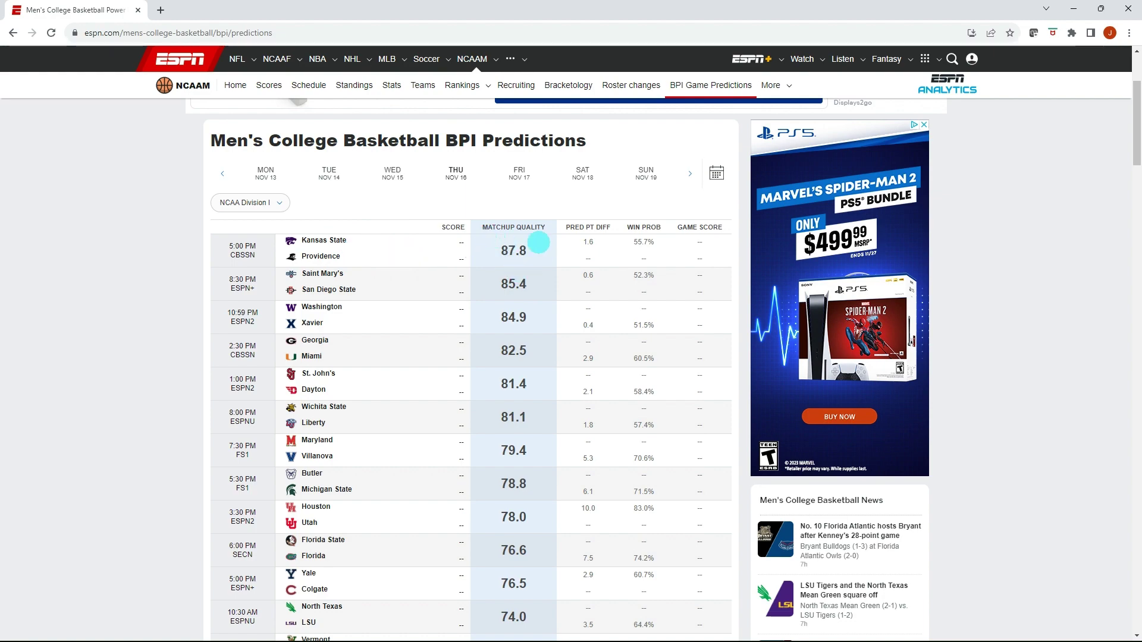
scroll(474, 245, "down", 20)
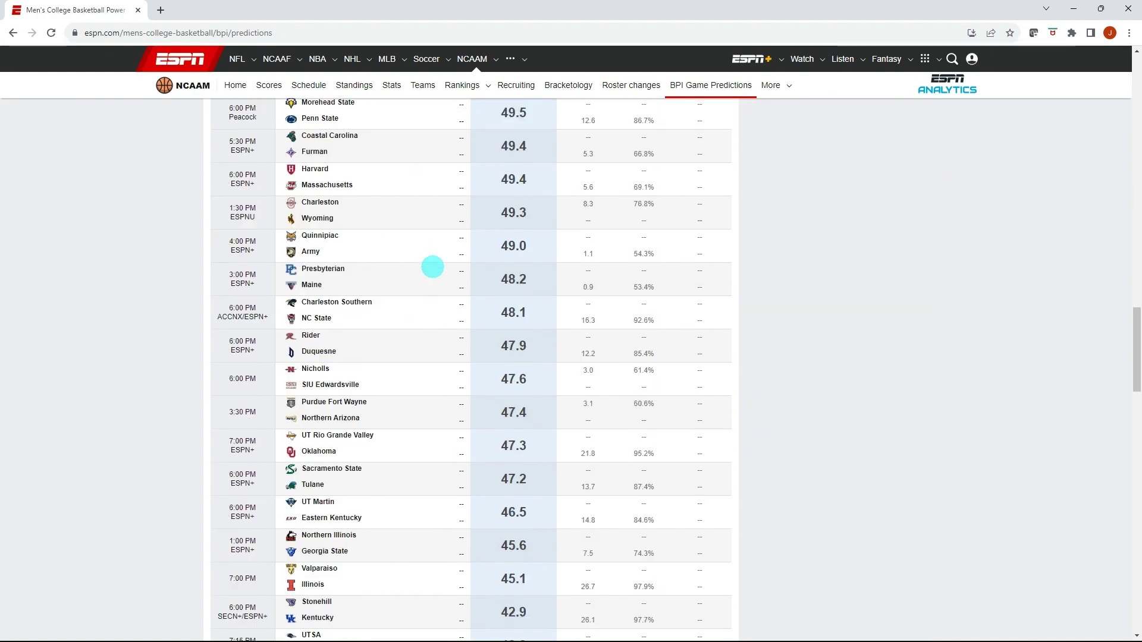
scroll(433, 267, "down", 9)
scroll(430, 269, "up", 4)
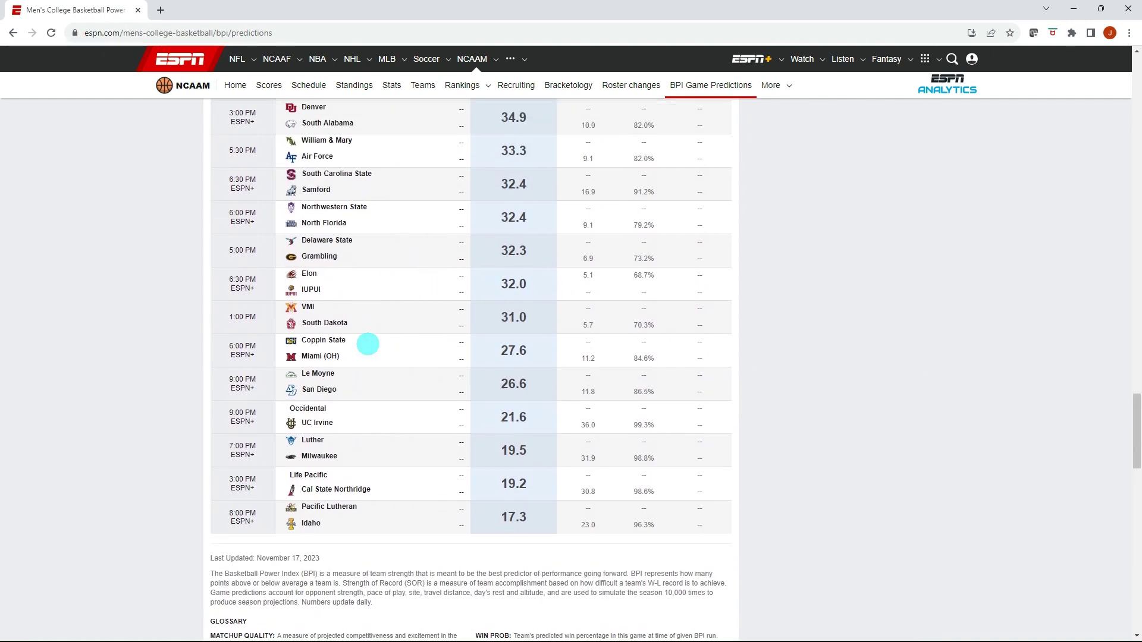
scroll(447, 295, "up", 3)
scroll(441, 299, "up", 6)
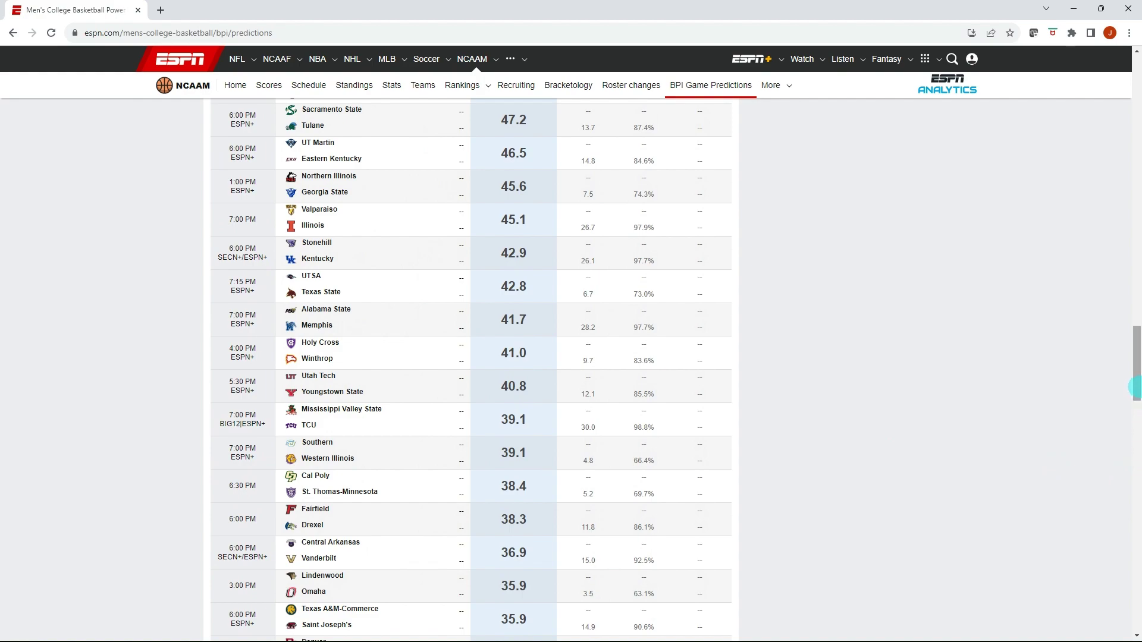
left_click_drag(1135, 387, 1124, 132)
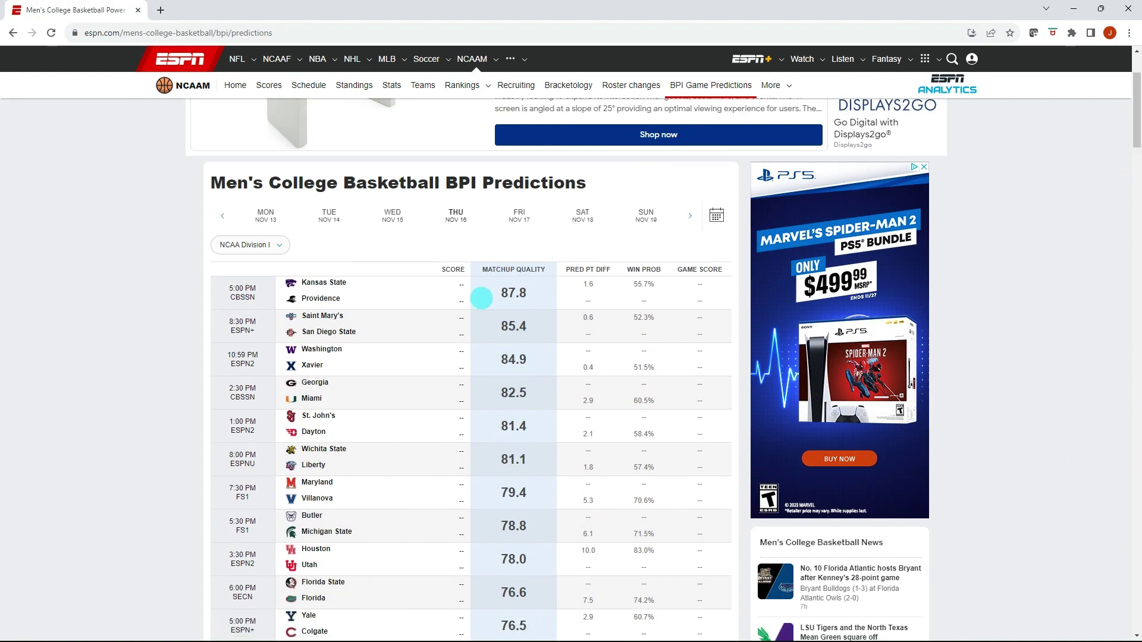
scroll(406, 301, "down", 1)
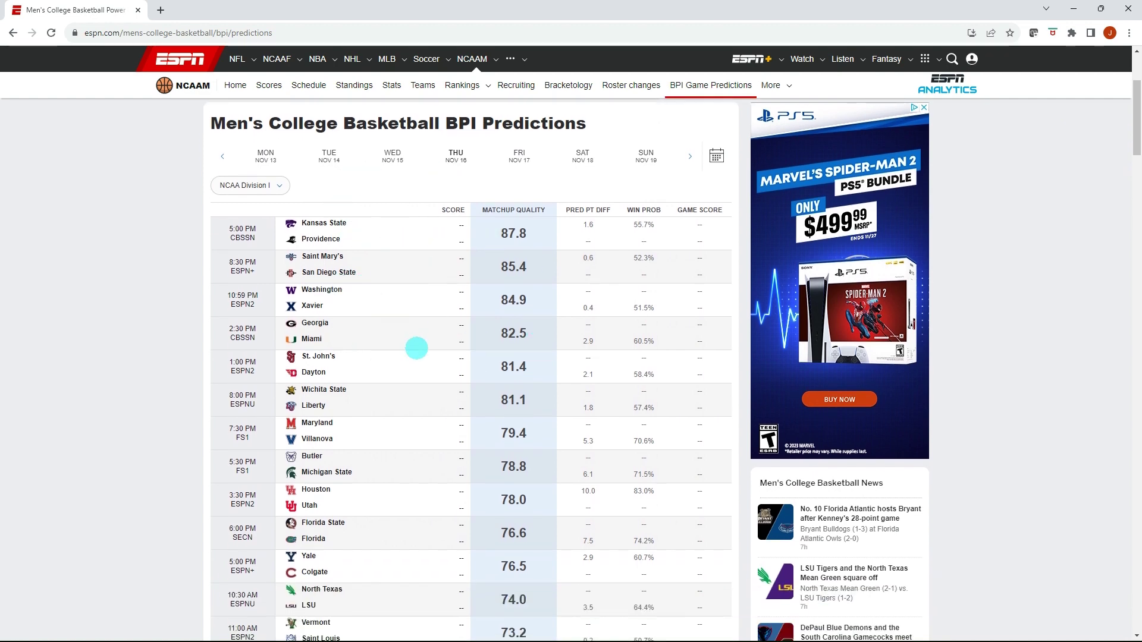
scroll(417, 348, "down", 2)
scroll(438, 285, "up", 2)
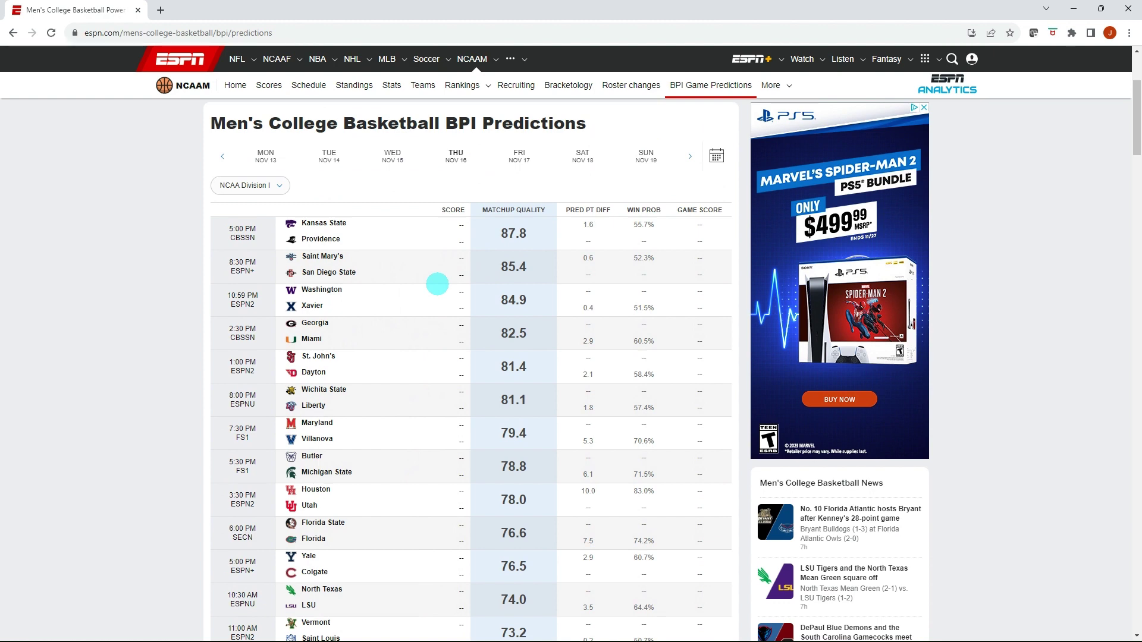
scroll(440, 412, "down", 1)
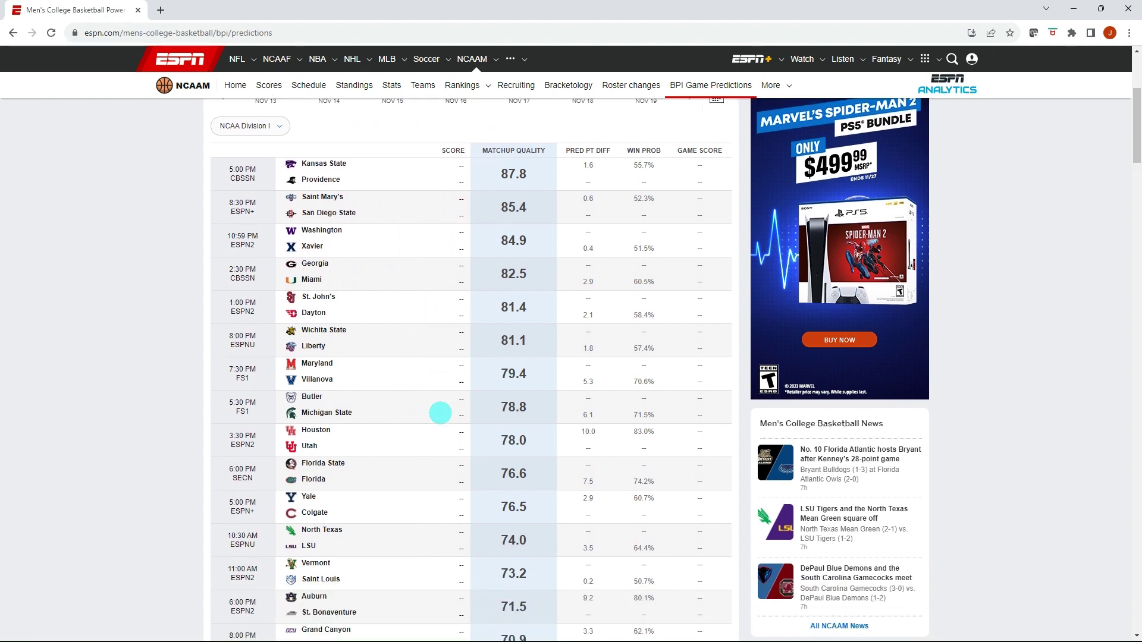
scroll(440, 413, "down", 4)
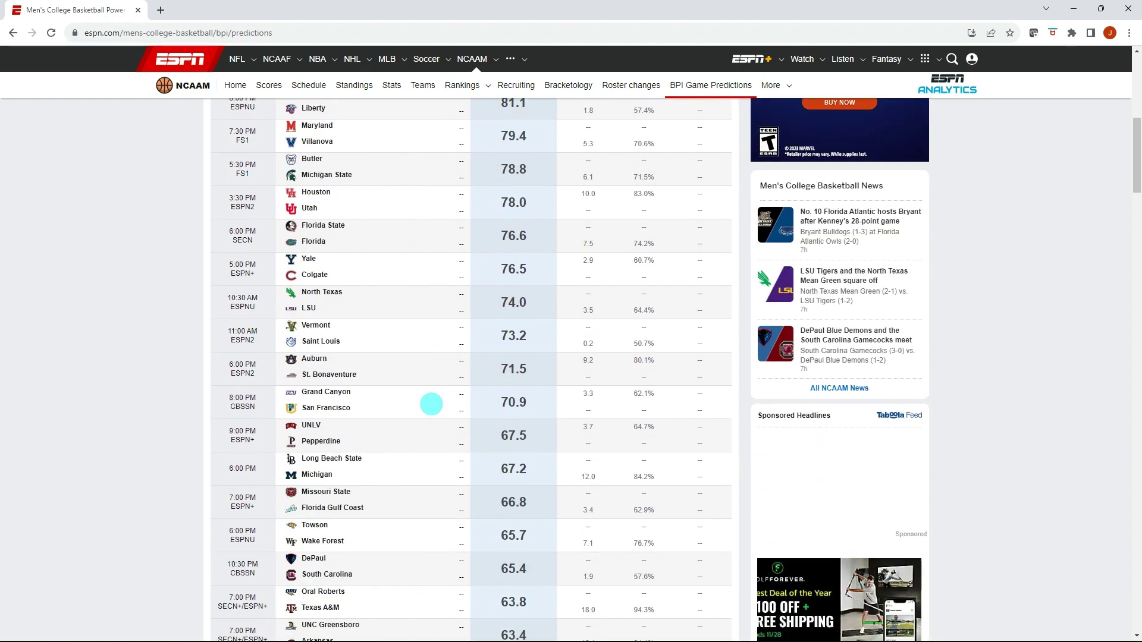
scroll(431, 404, "up", 4)
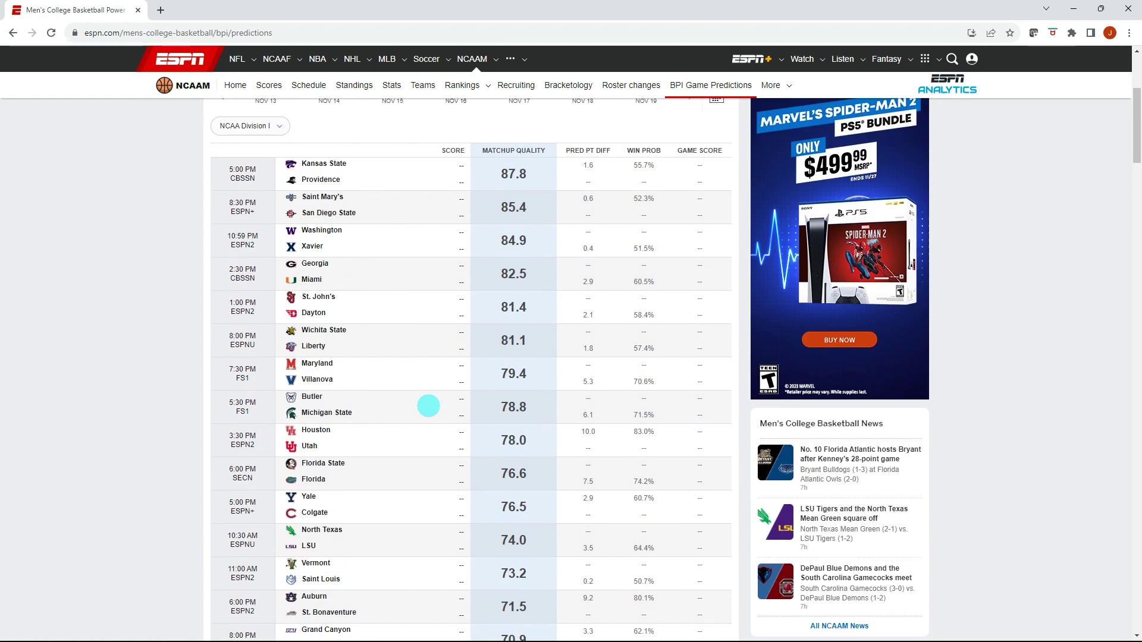
scroll(432, 403, "up", 1)
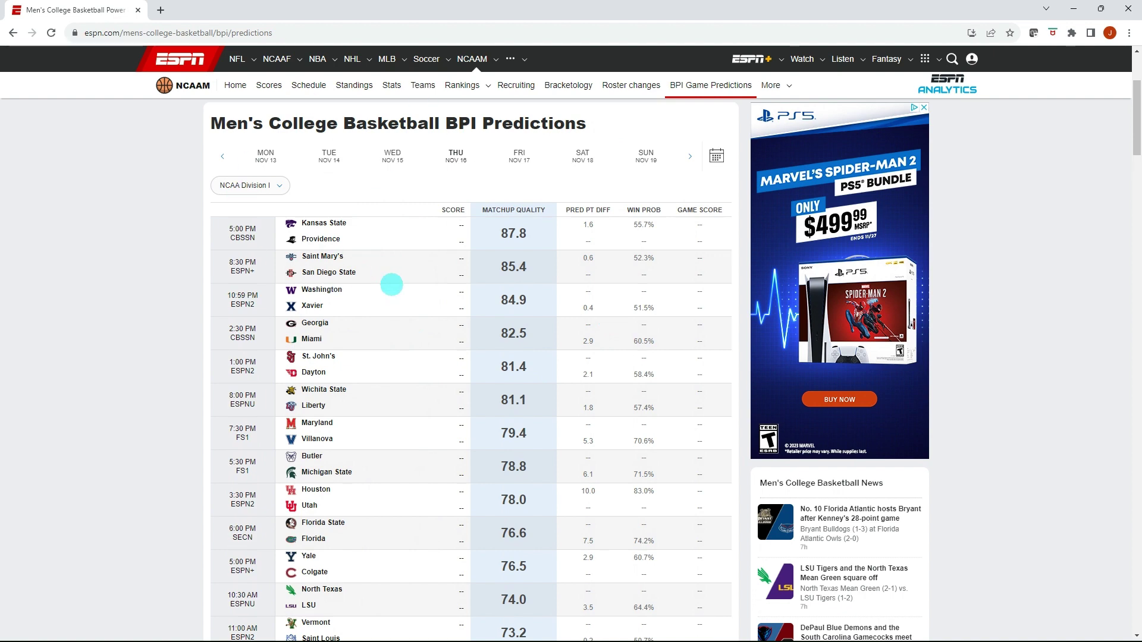
In the Excel model, inspect the Matchup, Manual Adjustment, Adjusted % and Odds column formulas.
key("alt+Tab")
key("alt+Tab")
key("alt+Tab")
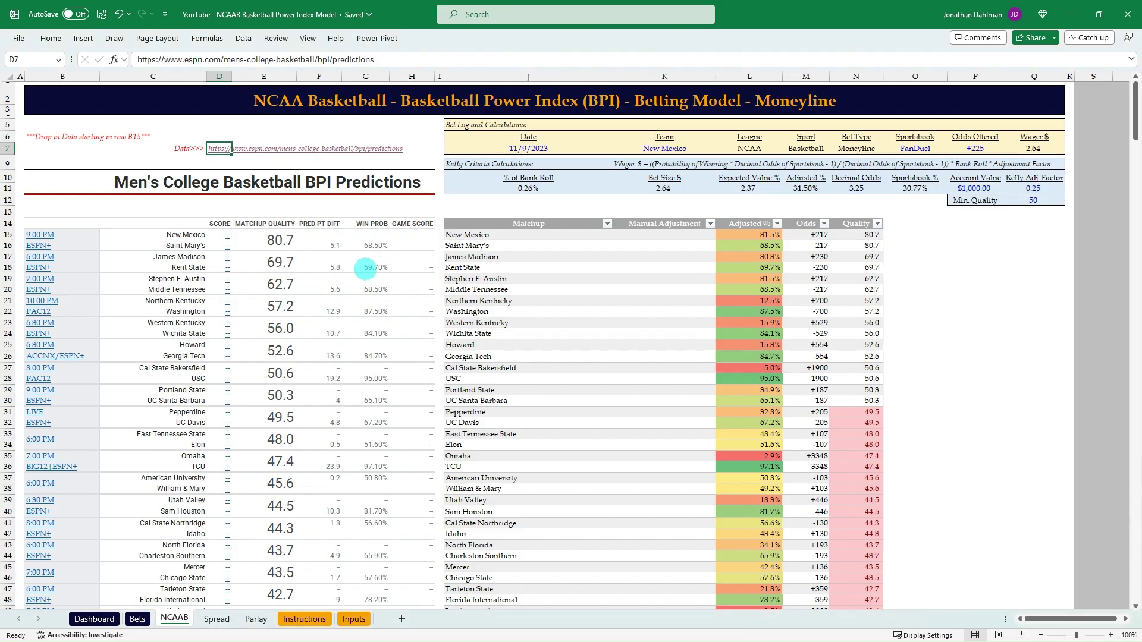
left_click(399, 209)
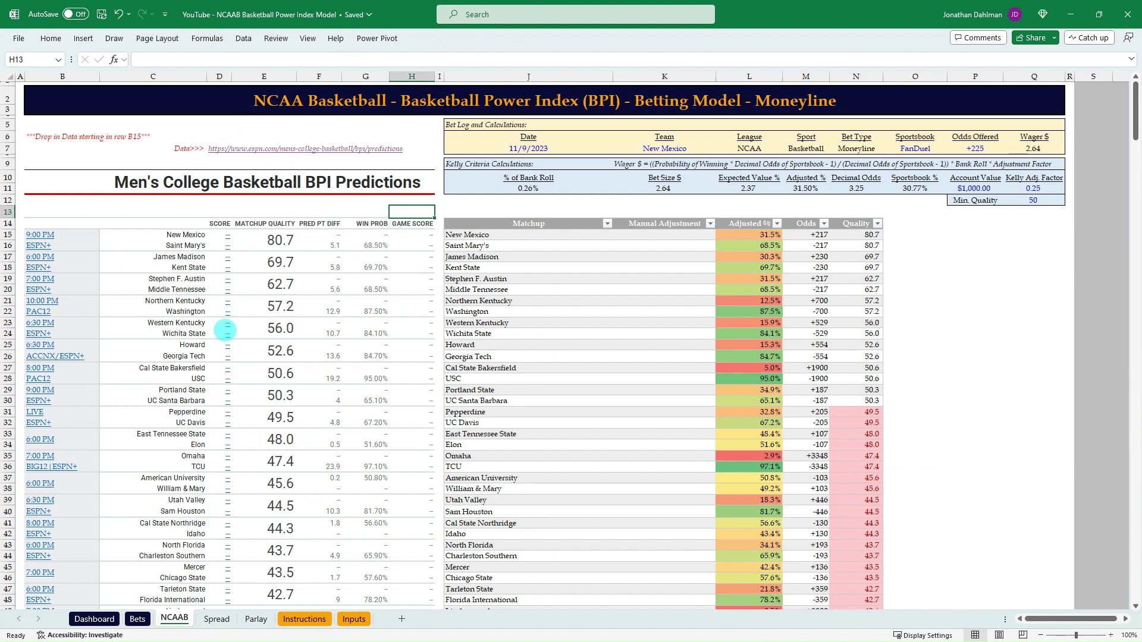
left_click(560, 268)
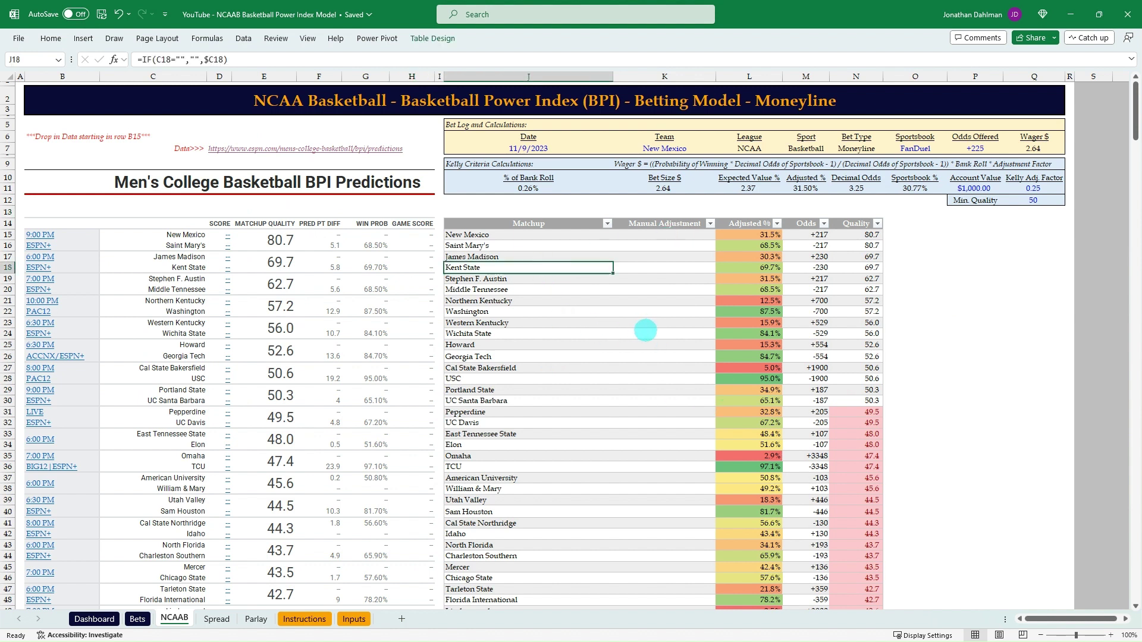
left_click(666, 248)
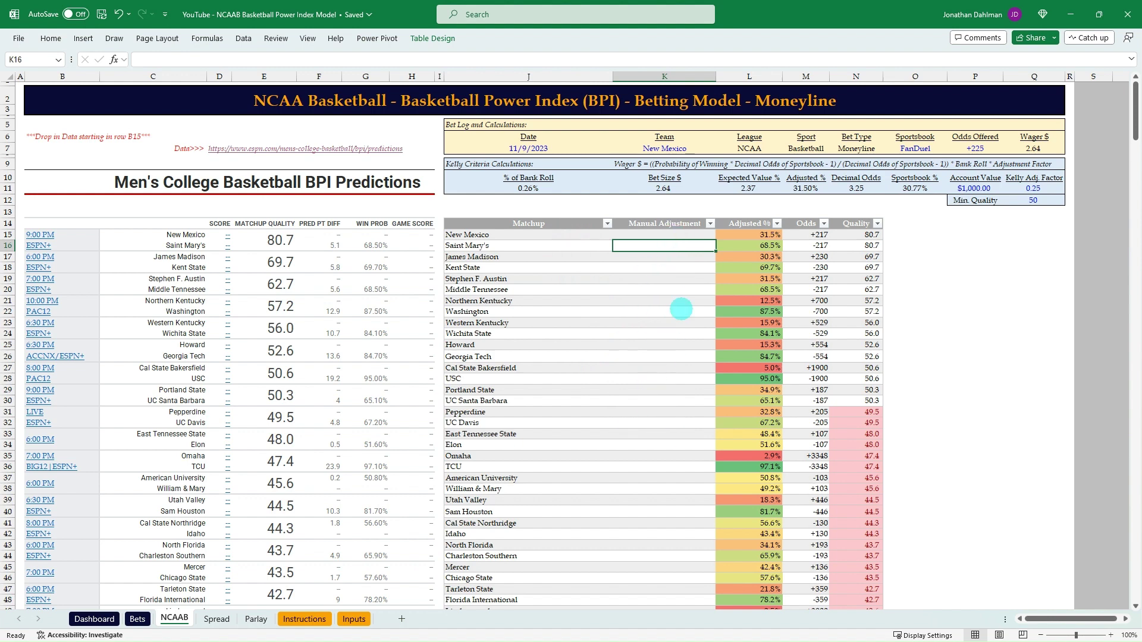
left_click(766, 243)
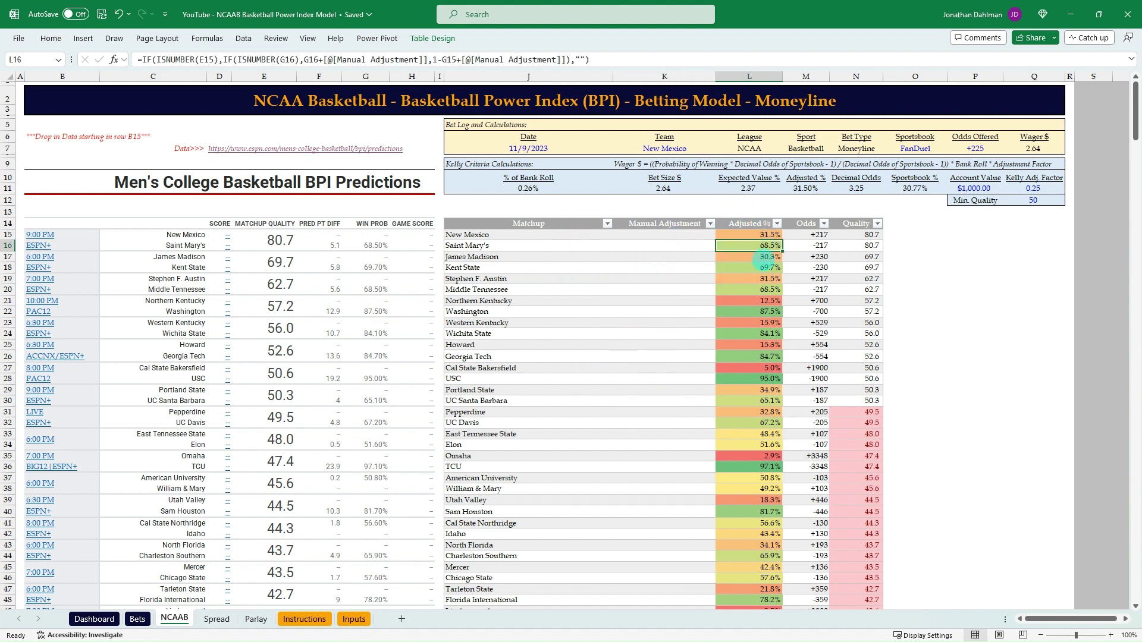
key("Right")
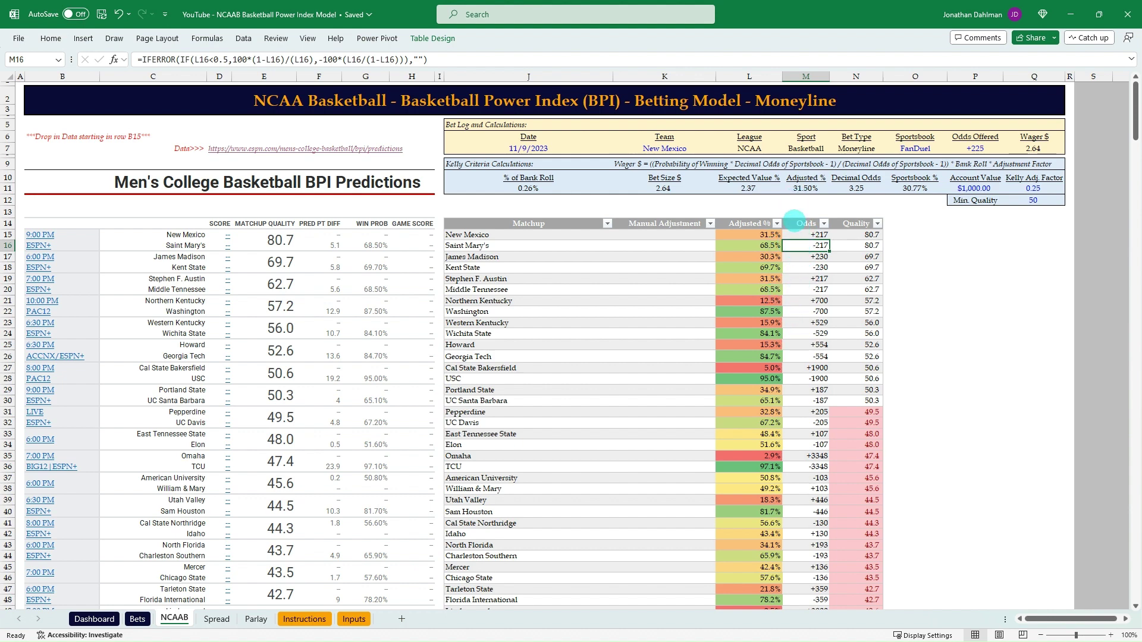
left_click(800, 219)
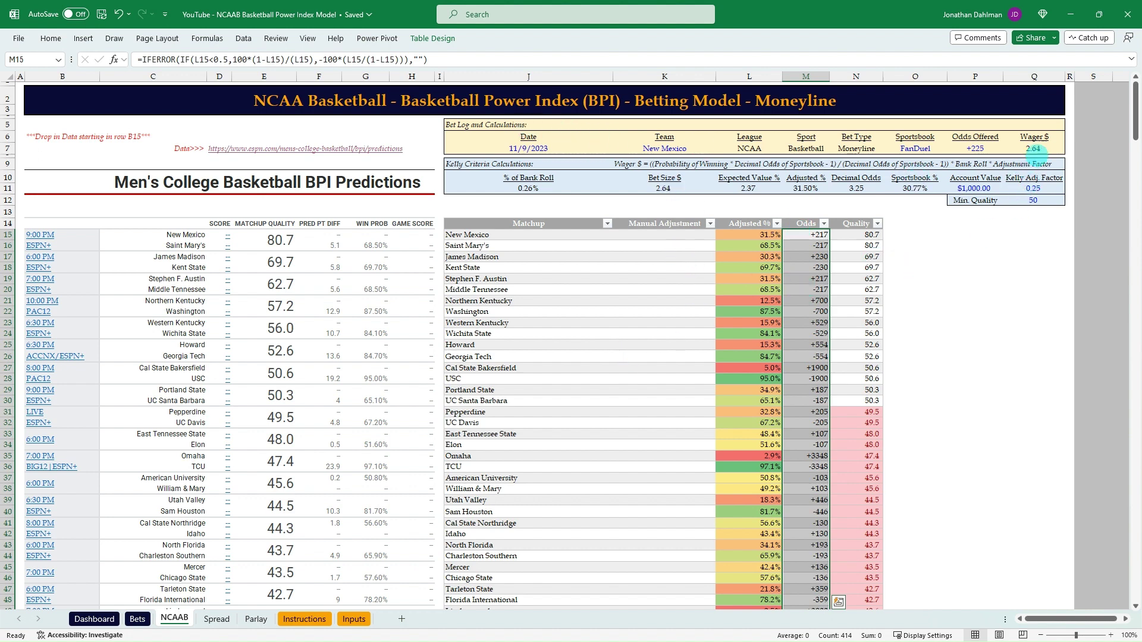
left_click(919, 246)
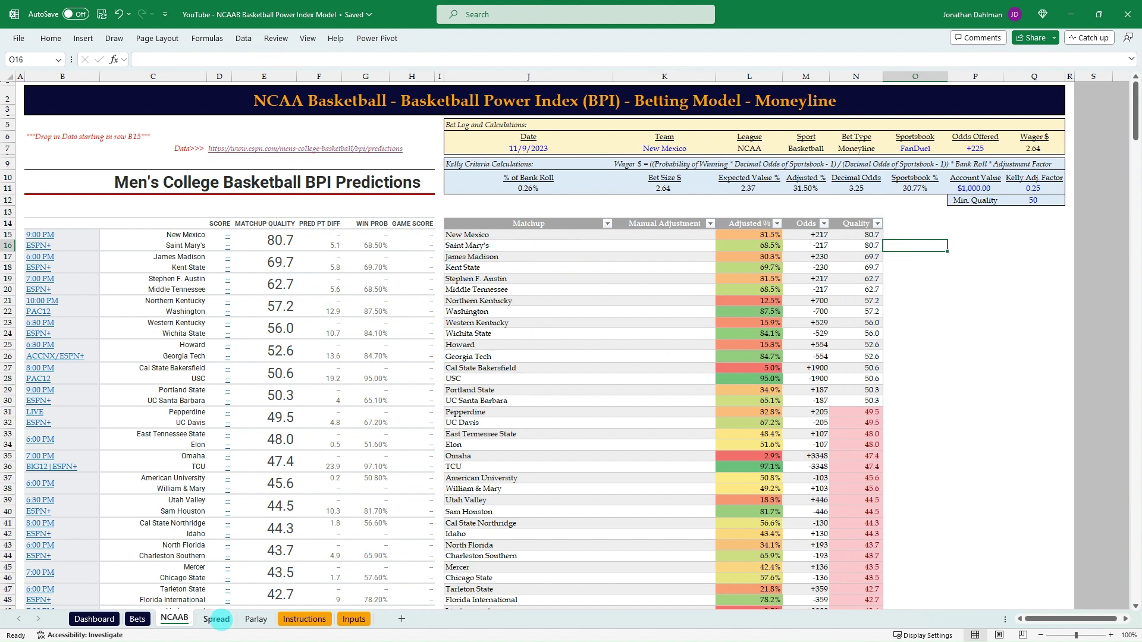
left_click(217, 619)
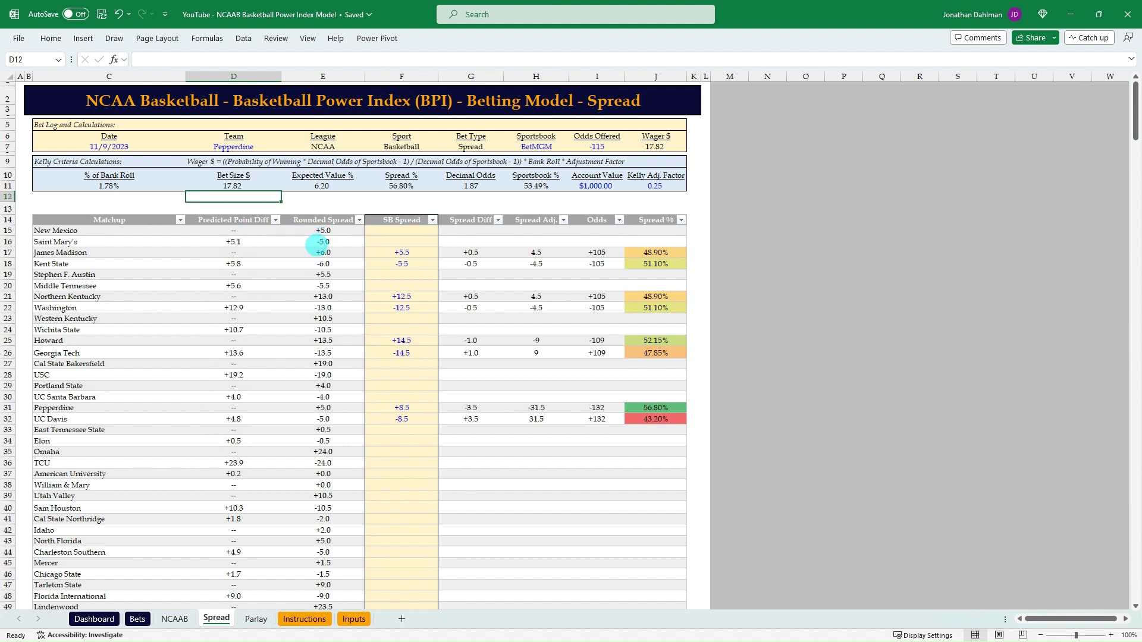
left_click(315, 244)
key("Down")
key("Down")
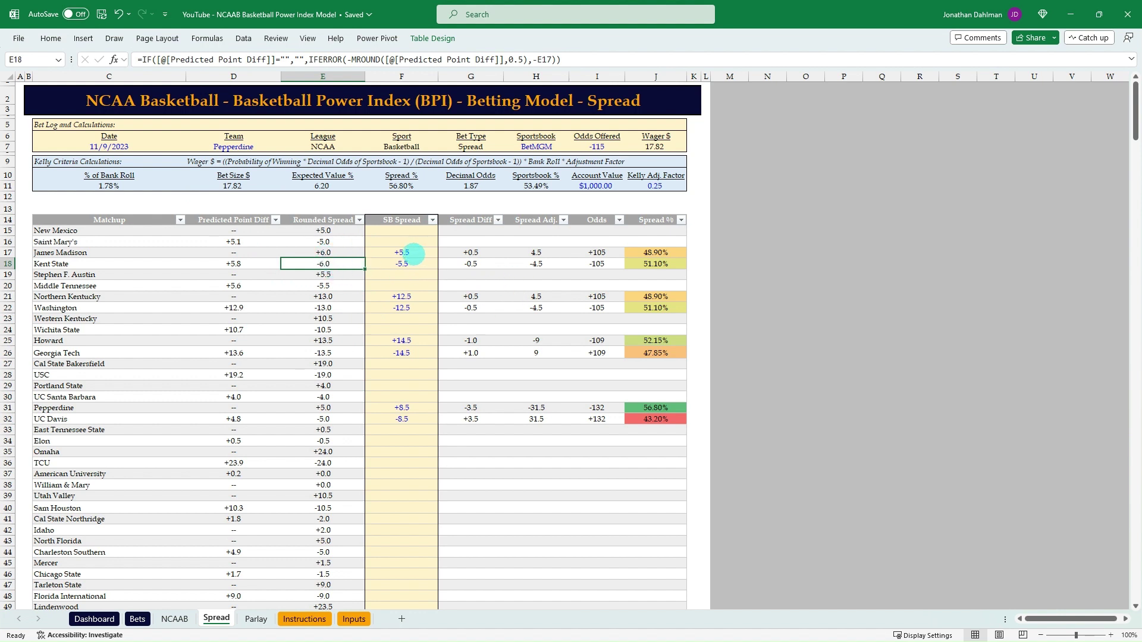
left_click(408, 254)
type("6")
key("Return")
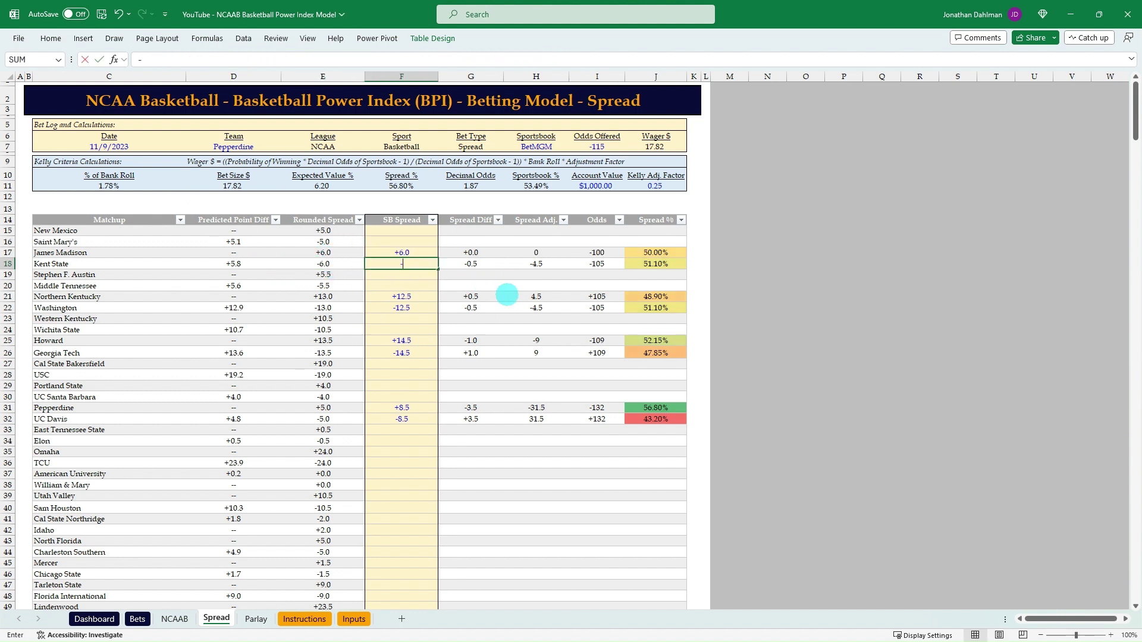
type("-6")
key("Return")
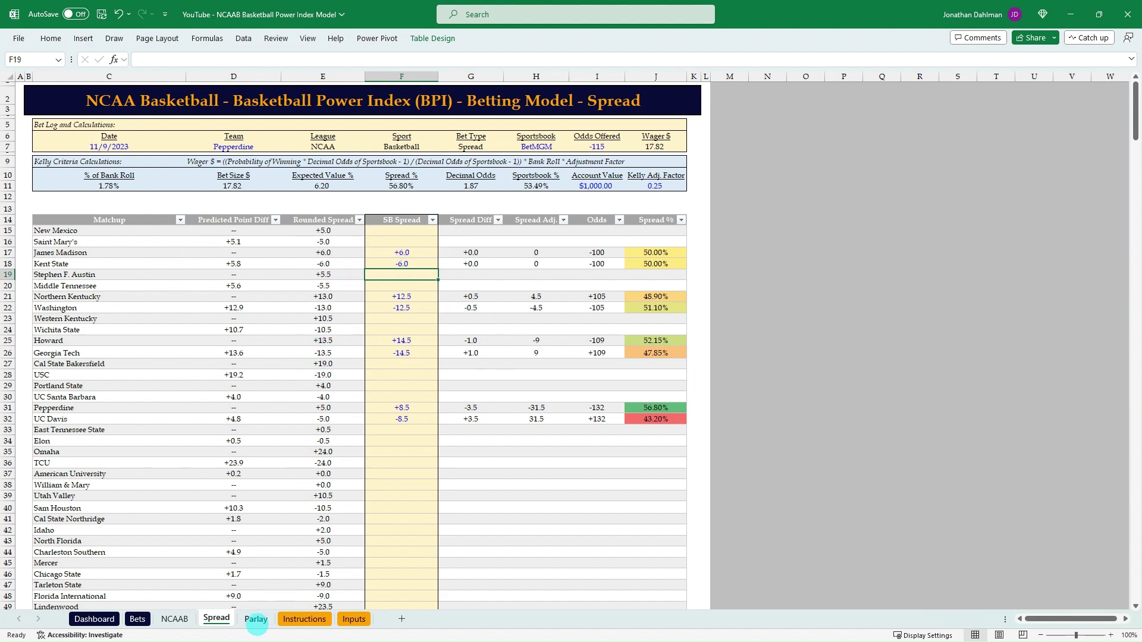
Show the Parlay sheet with its Iowa State, UTEP and Merrimack parlay and $17.72 wager.
left_click(255, 619)
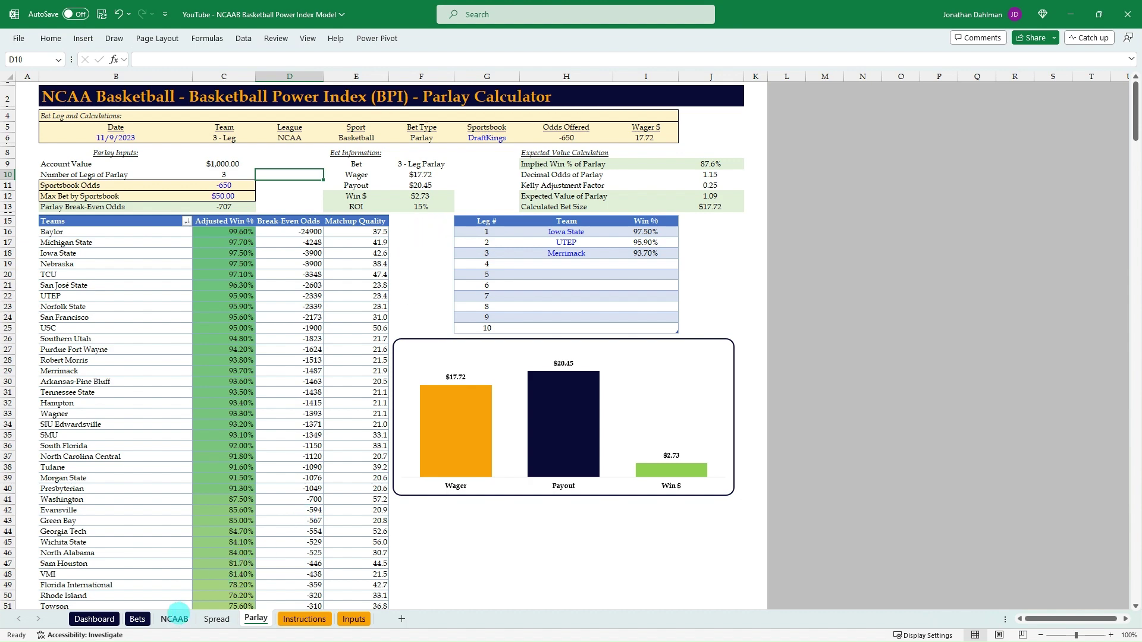
Back on the ESPN page, select the BPI predictions table from Idaho up to Kansas State.
left_click(174, 618)
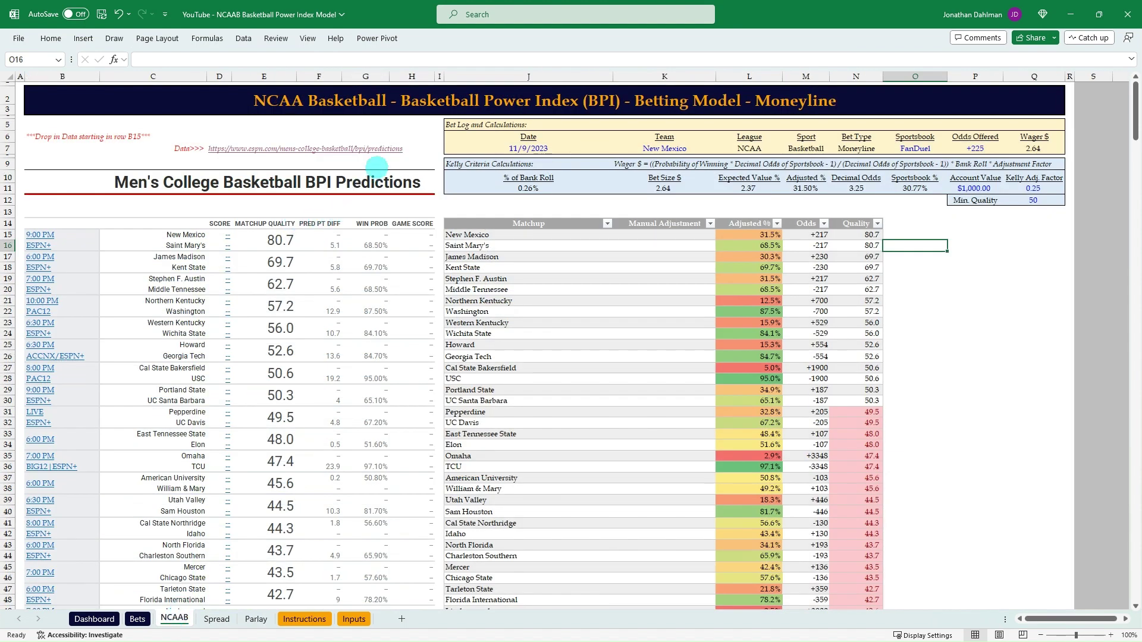
key("alt+Tab")
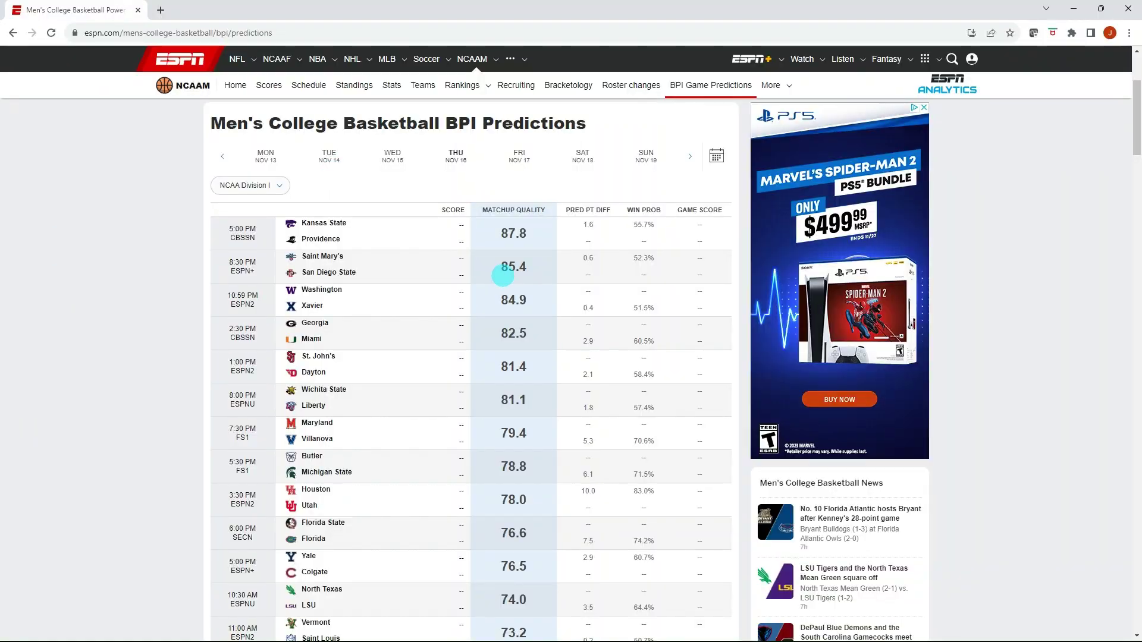
scroll(499, 268, "down", 20)
scroll(468, 258, "down", 20)
scroll(470, 256, "up", 4)
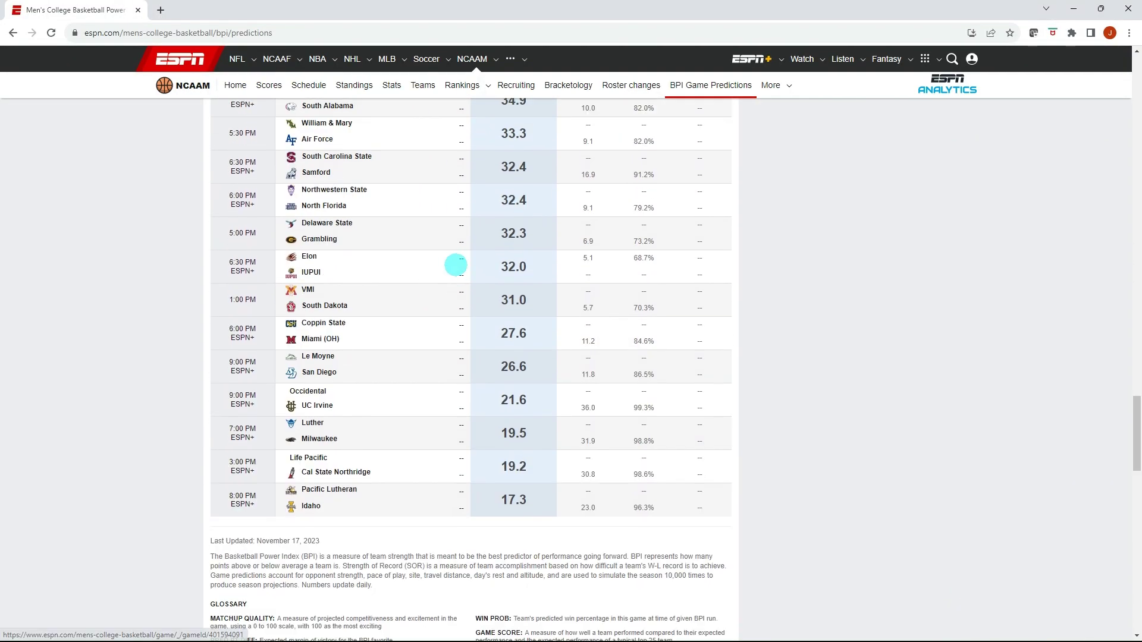
left_click_drag(706, 509, 230, 422)
scroll(345, 365, "up", 6)
scroll(334, 359, "up", 20)
scroll(283, 357, "up", 20)
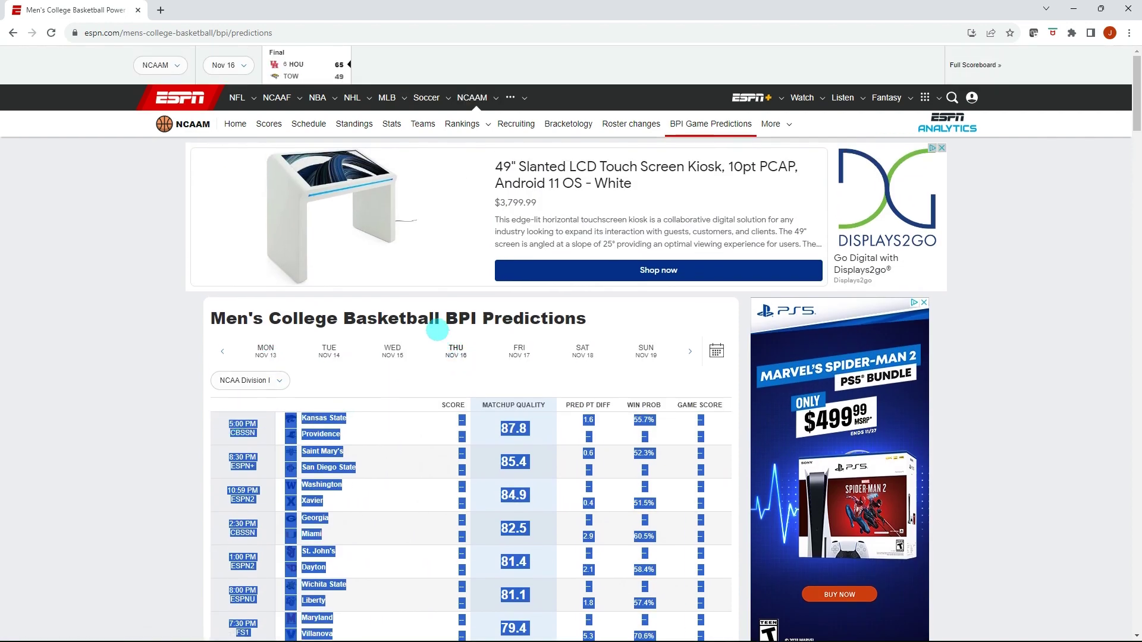
Paste the copied ESPN predictions into cell B15 of the NCAAB sheet and review them.
key("alt+Tab")
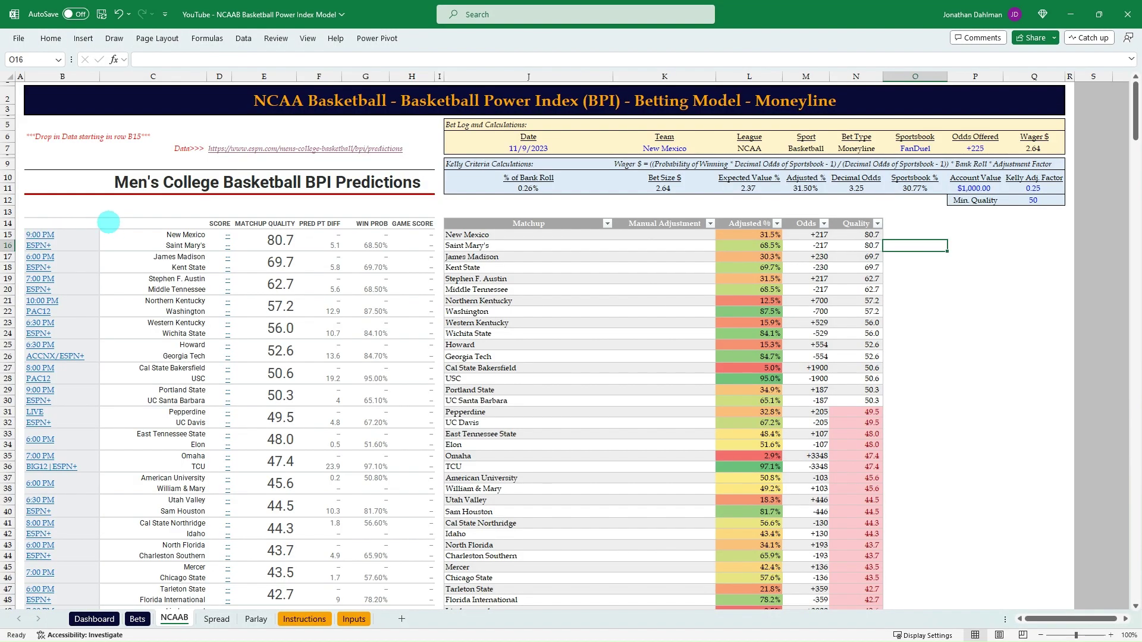
left_click(116, 212)
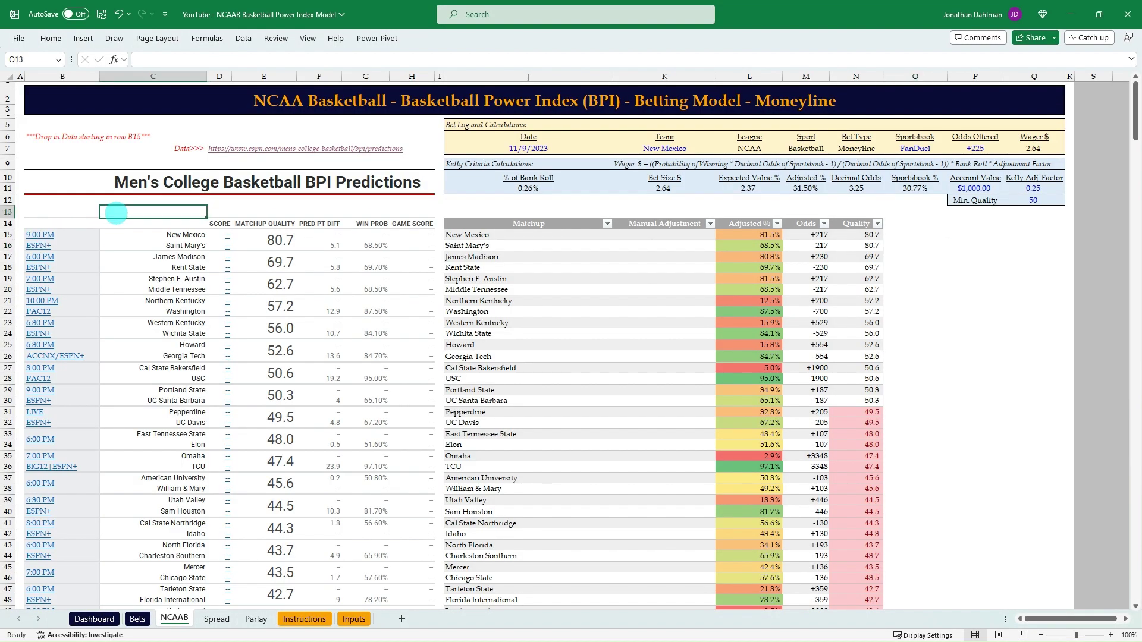
key("Down")
key("Down")
key("Left")
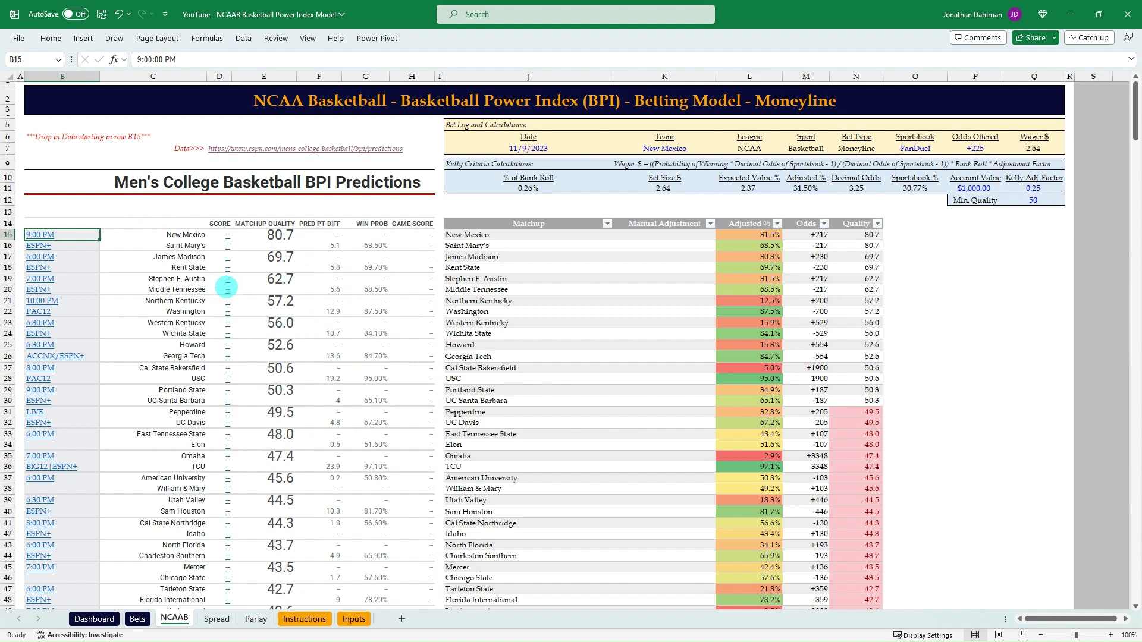
key("ctrl+v")
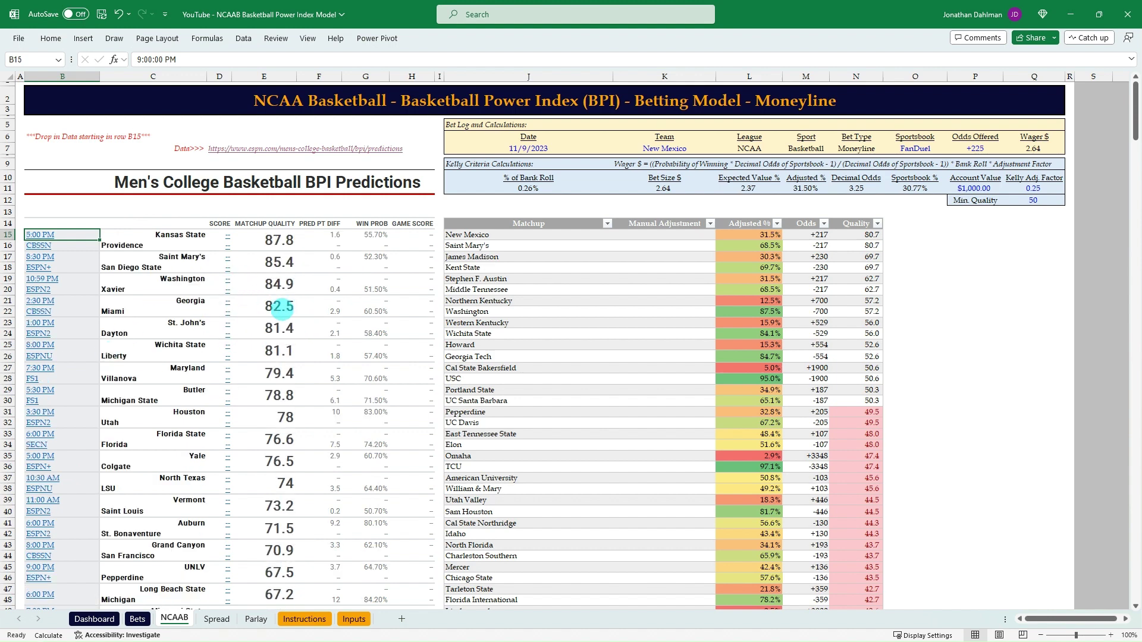
scroll(279, 306, "down", 10)
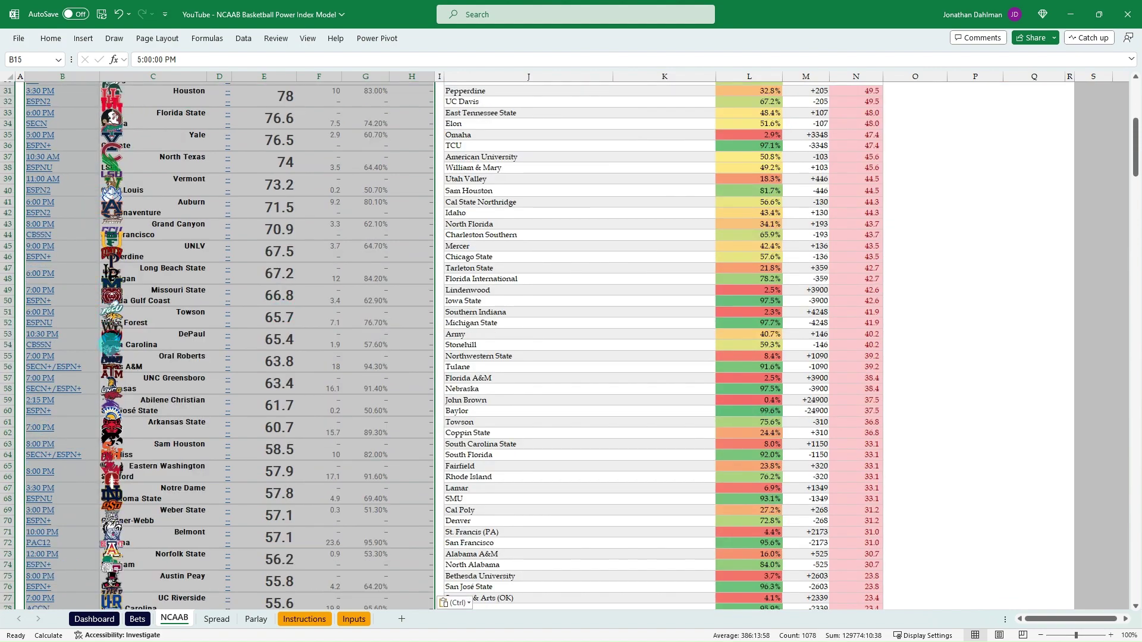
scroll(151, 303, "down", 20)
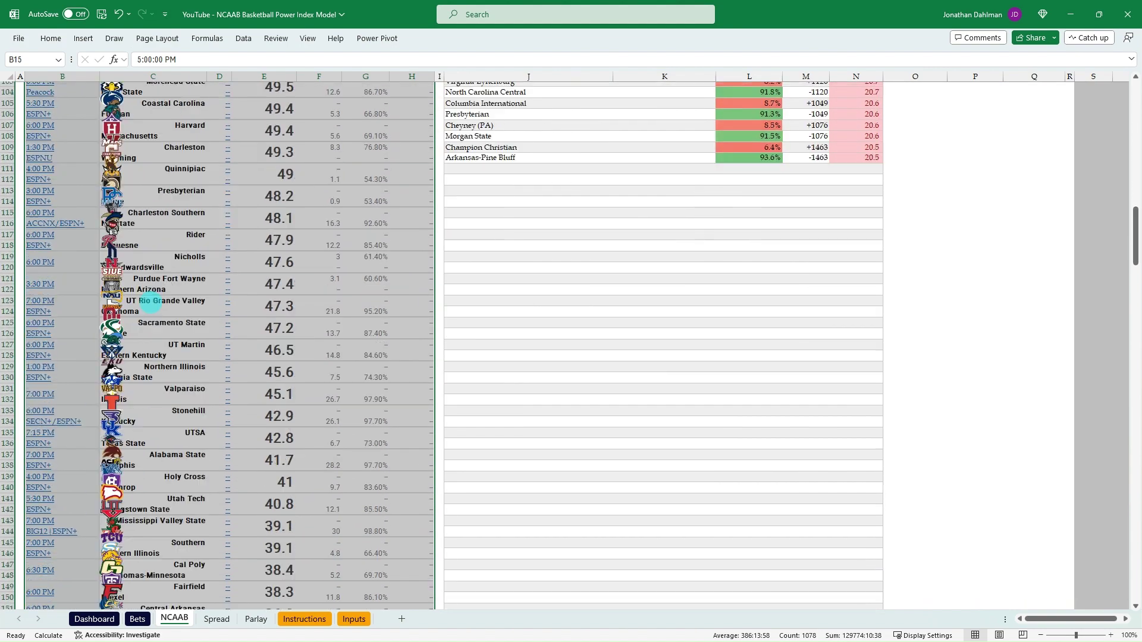
scroll(151, 304, "down", 15)
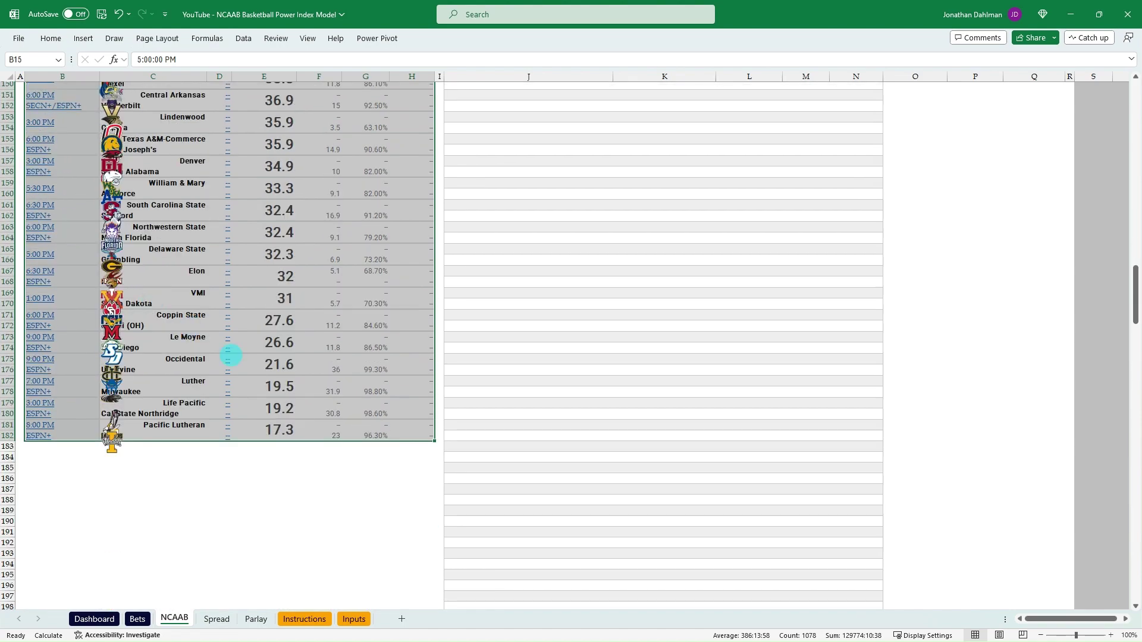
Select every pasted team logo with Go To Special › Objects and delete them.
scroll(235, 247, "up", 17)
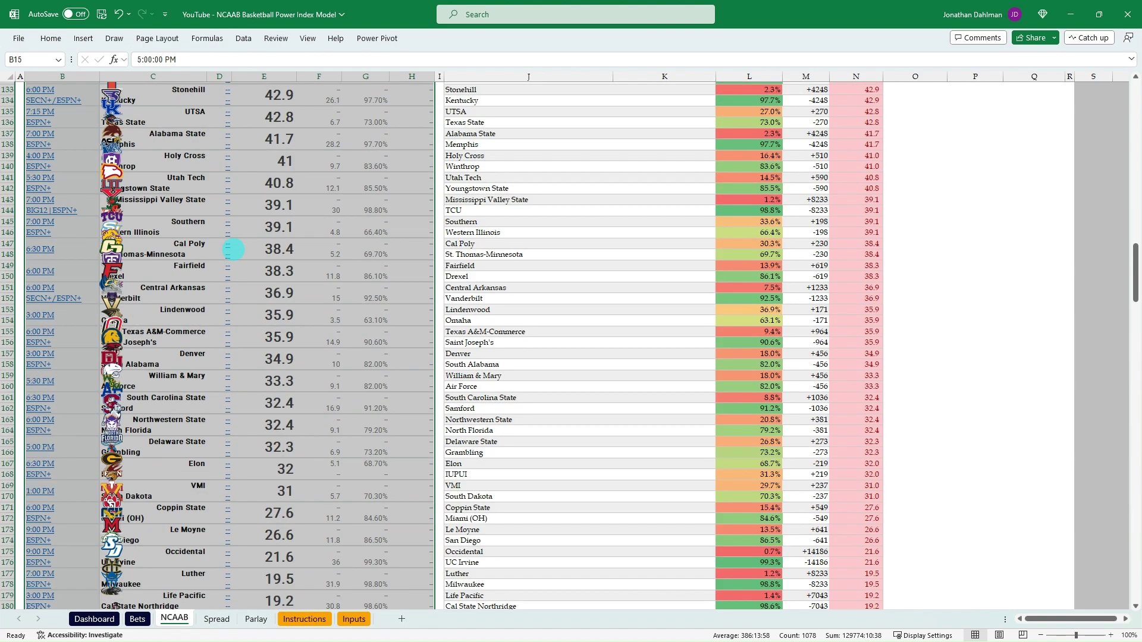
scroll(234, 250, "up", 20)
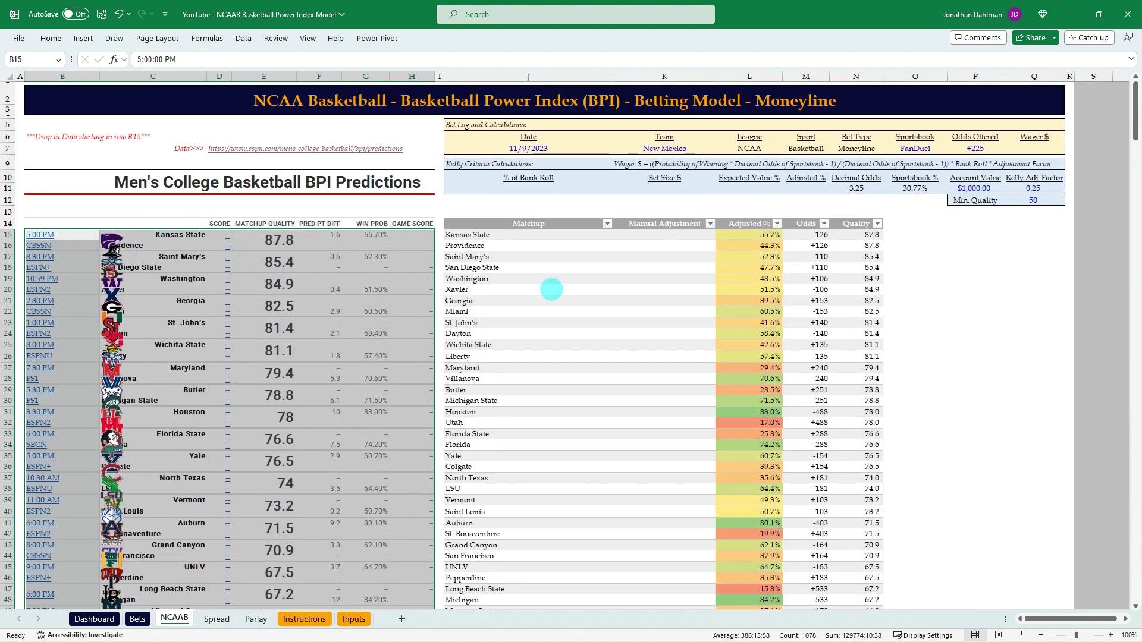
key("ctrl+g")
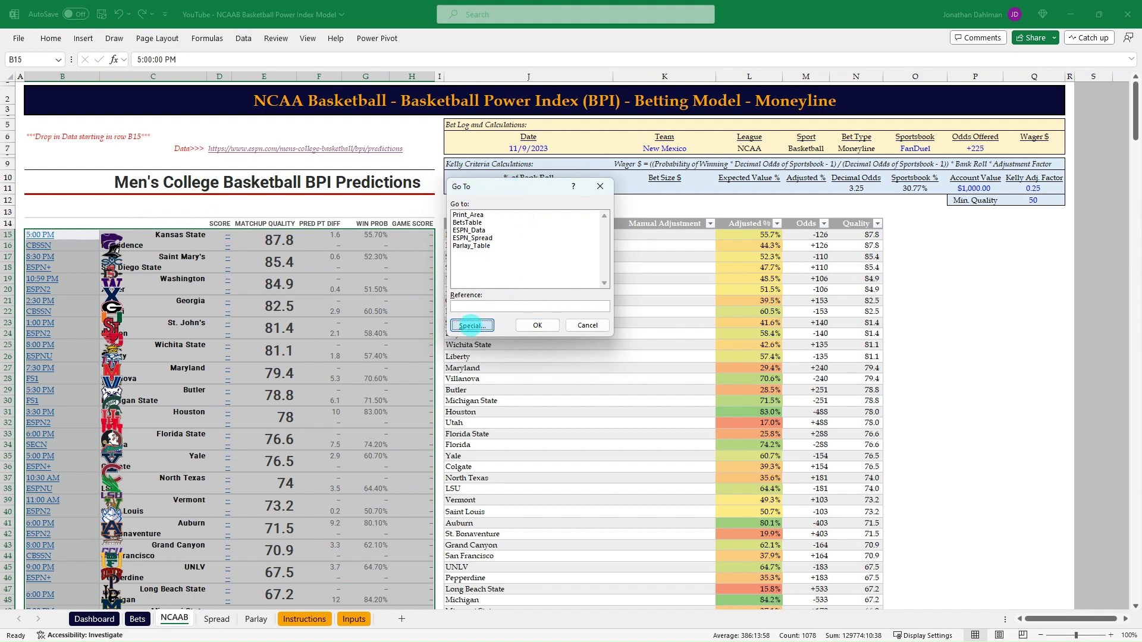
left_click(471, 325)
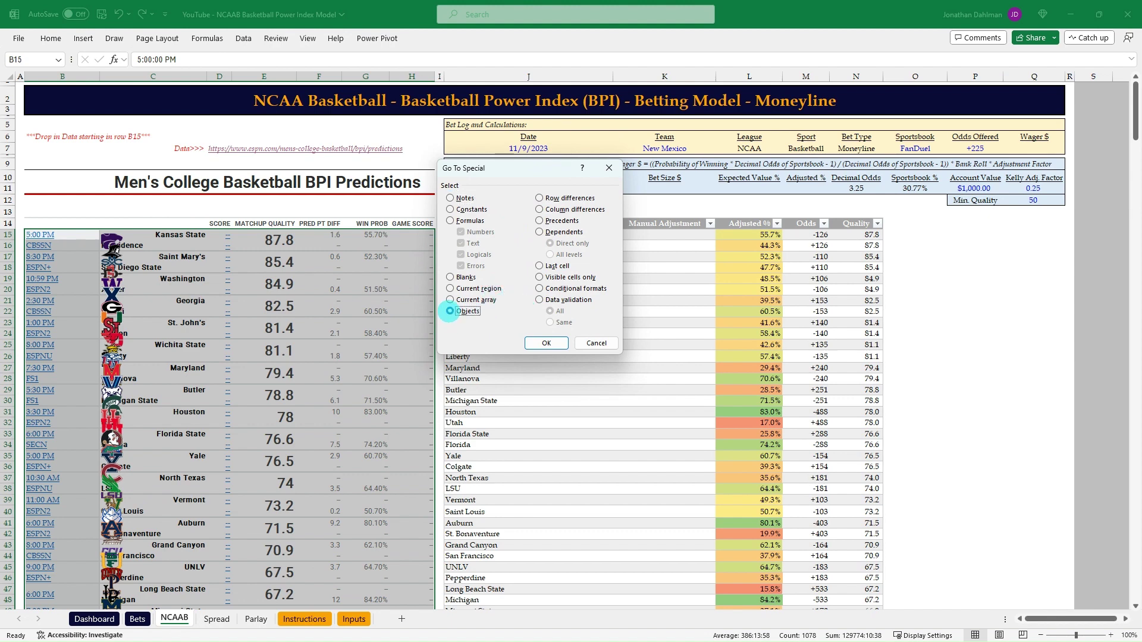
left_click(545, 343)
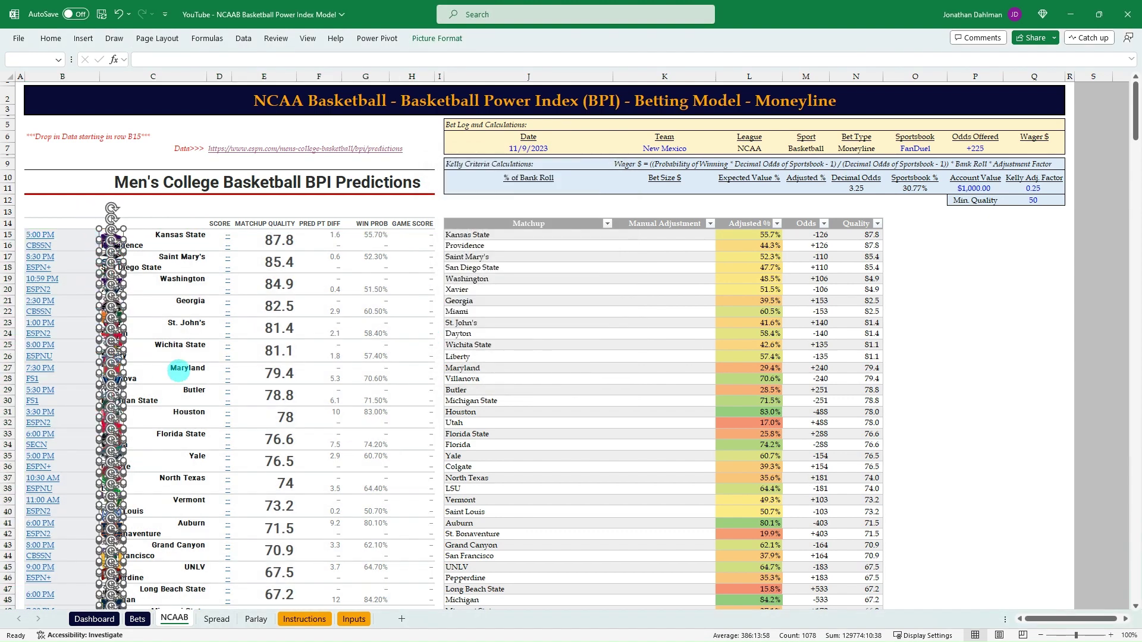
key("Delete")
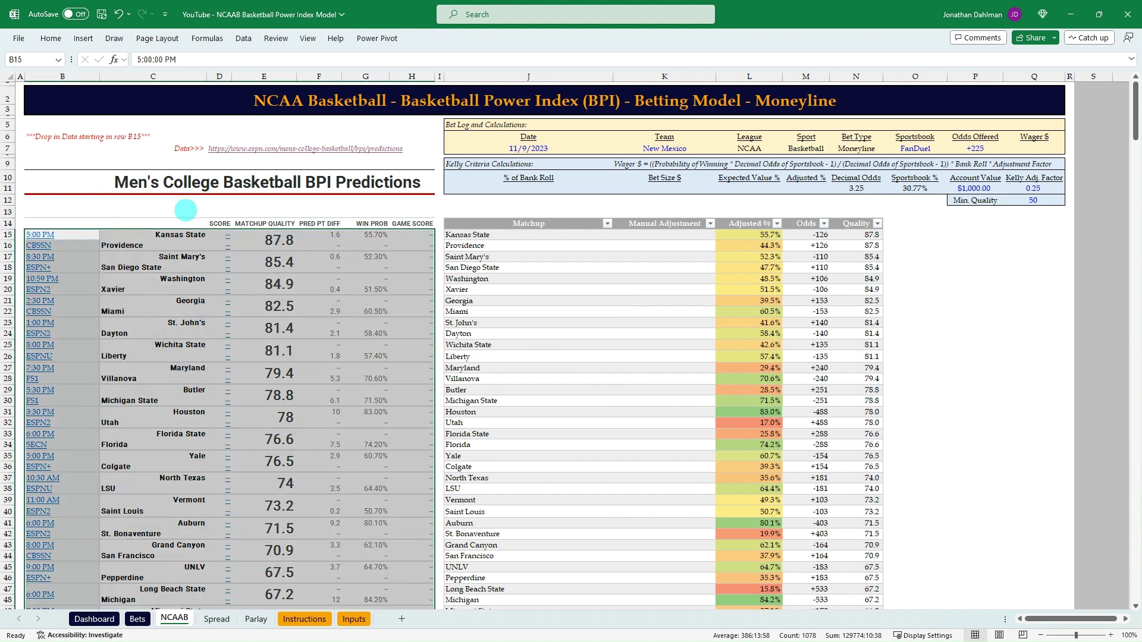
left_click(186, 210)
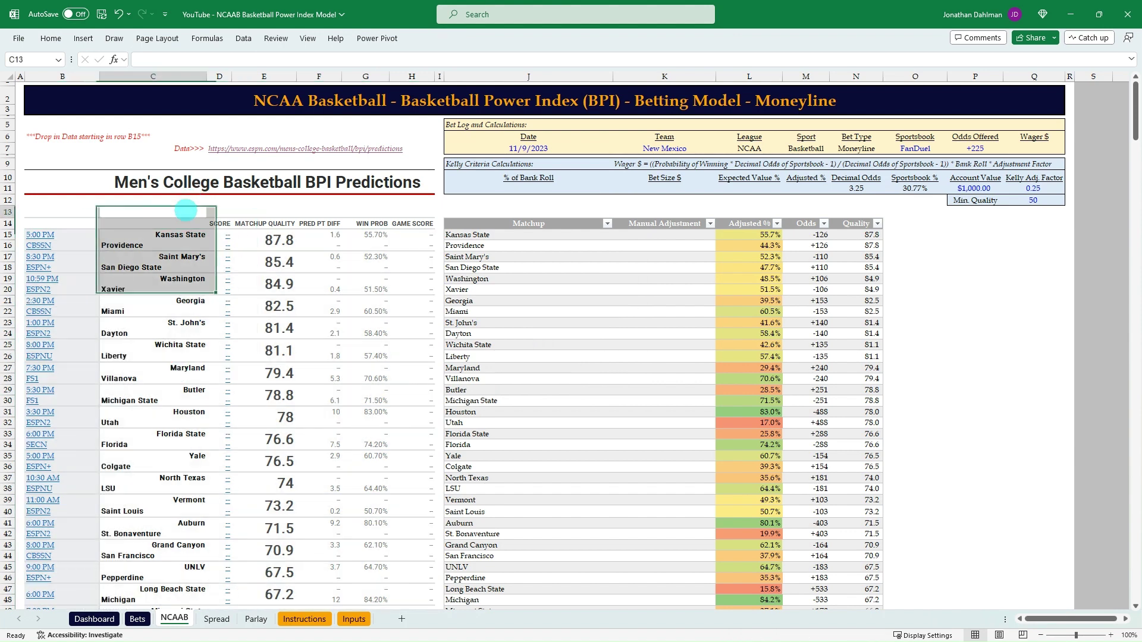
left_click(451, 207)
scroll(416, 268, "down", 5)
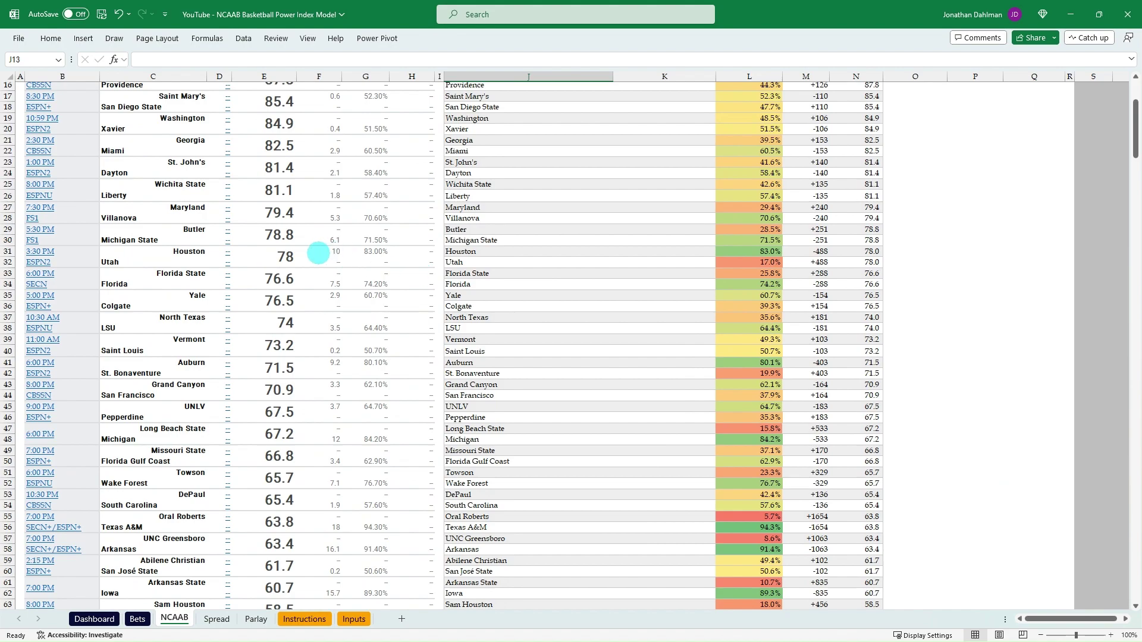
scroll(317, 254, "down", 17)
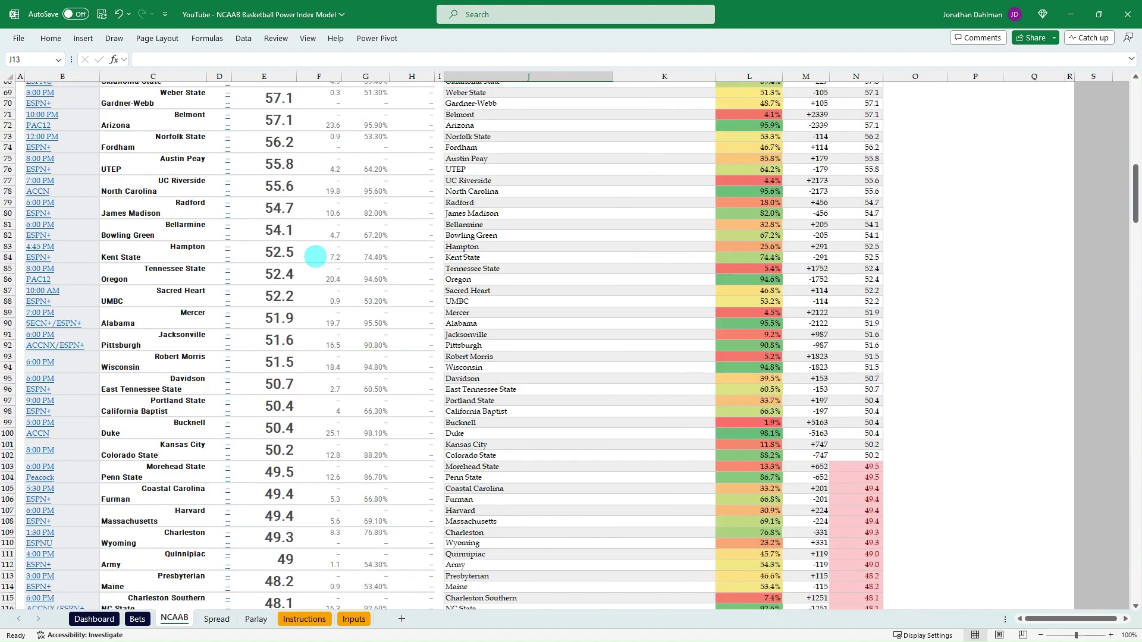
scroll(315, 256, "up", 20)
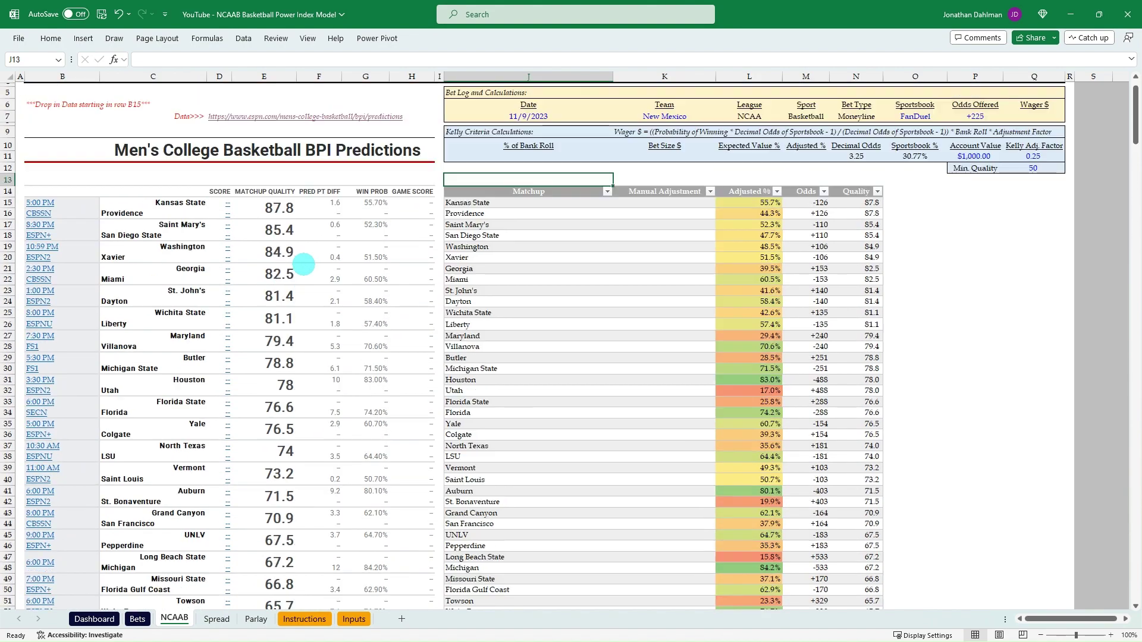
left_click(262, 206)
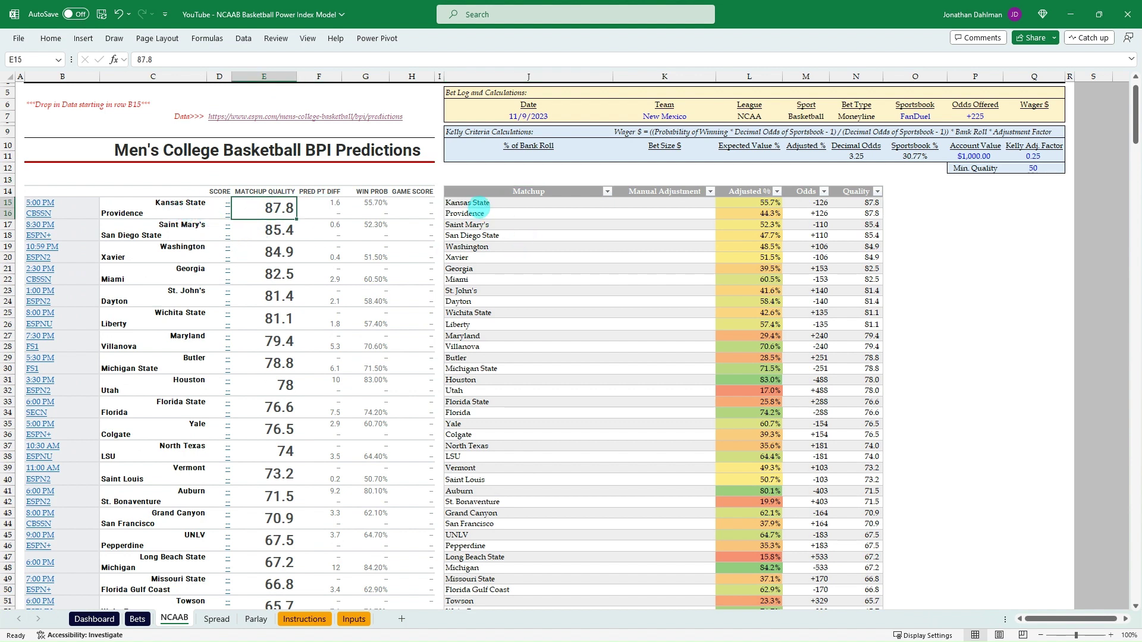
left_click(470, 213)
left_click(730, 204)
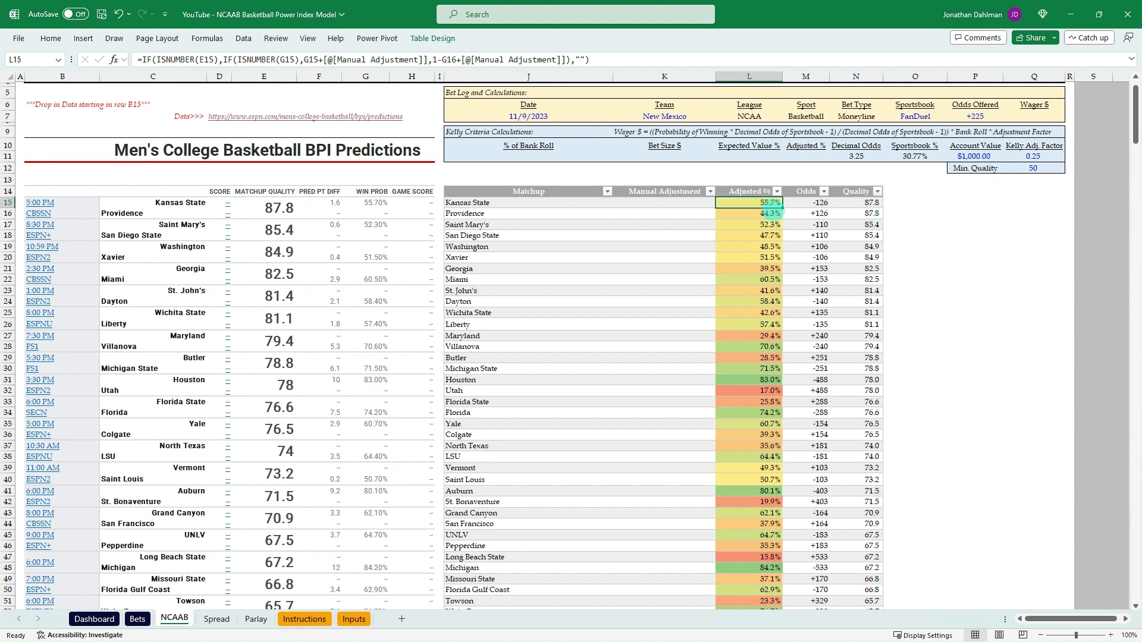
left_click(736, 214)
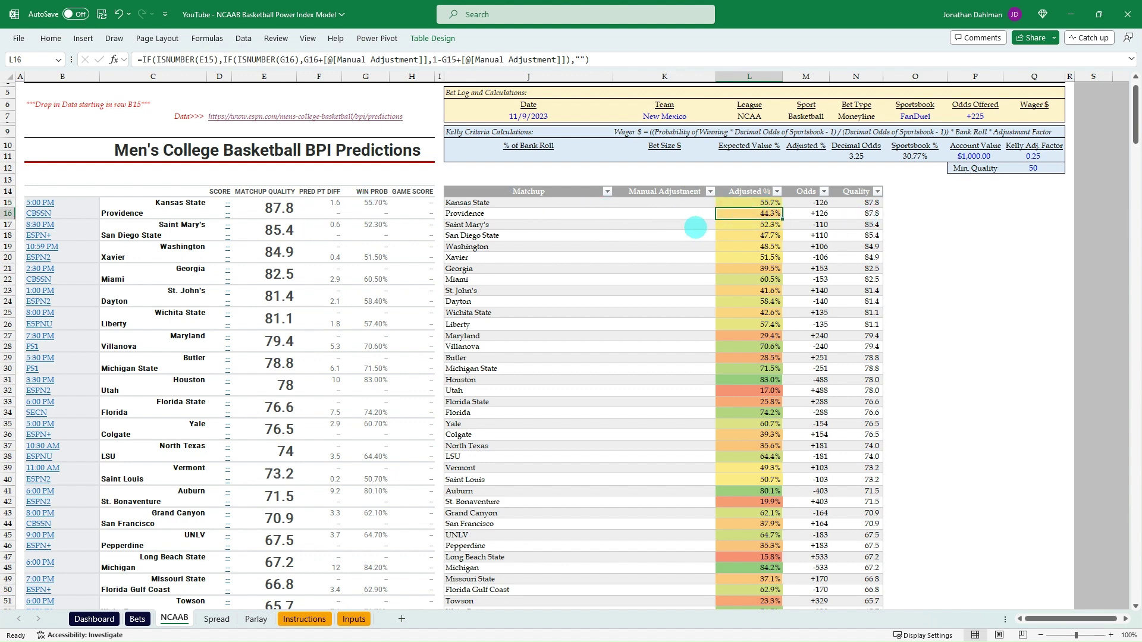
key("Right")
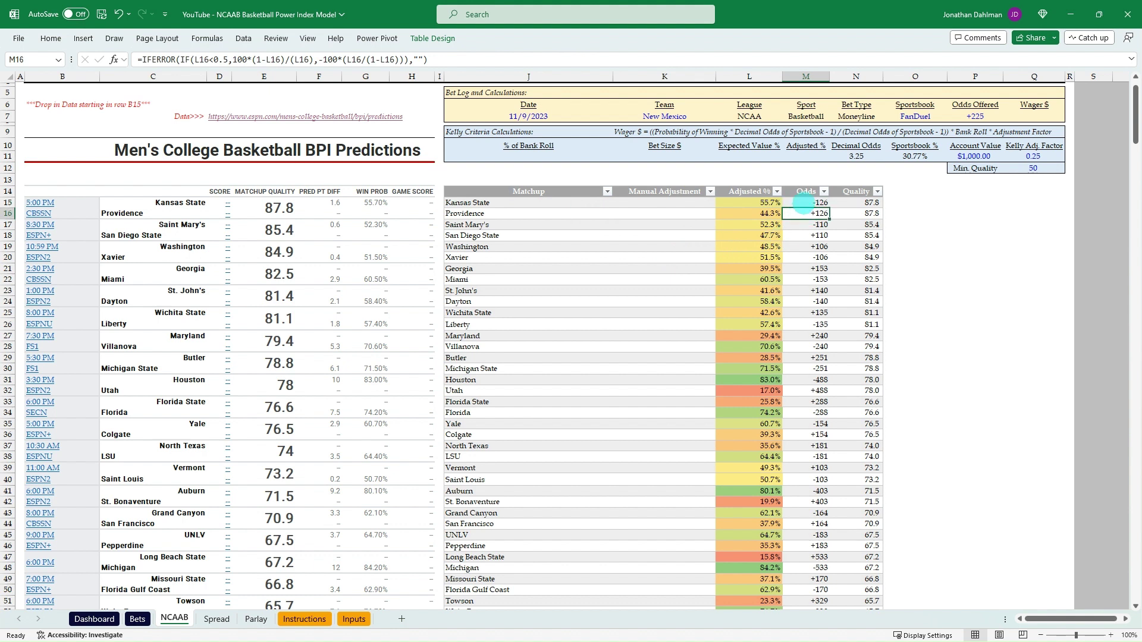
left_click(803, 204)
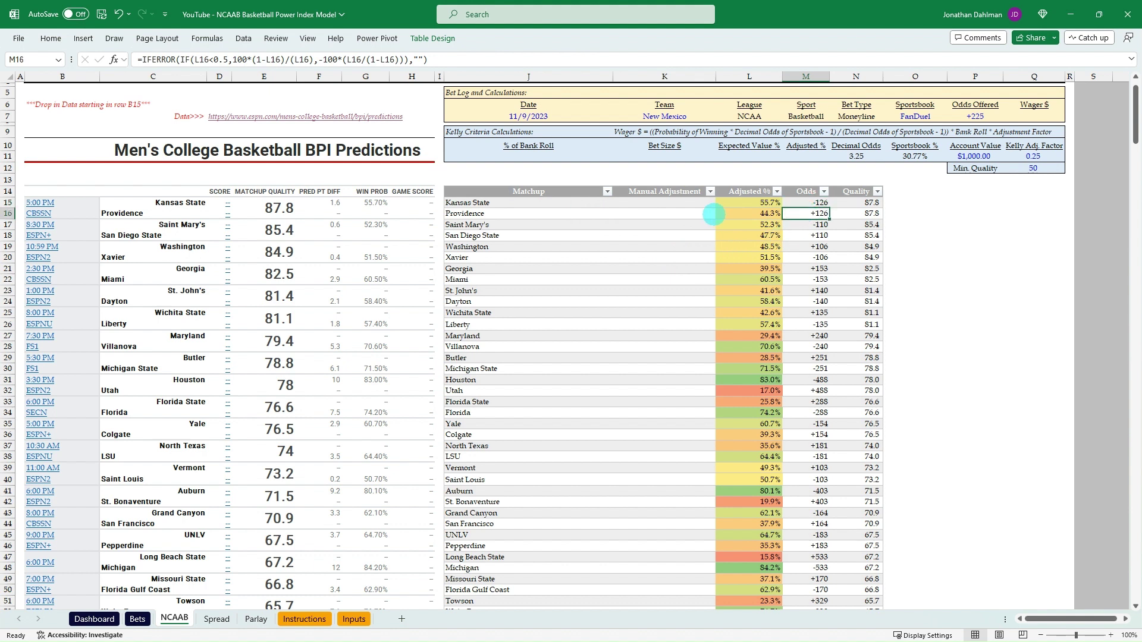
key("Right")
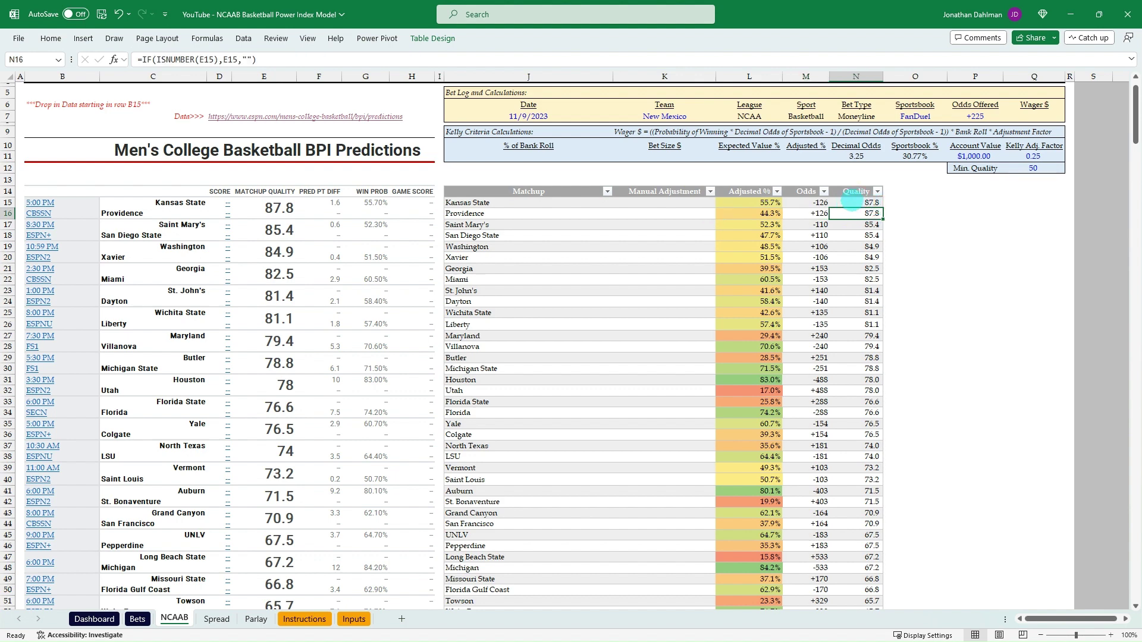
left_click(855, 203)
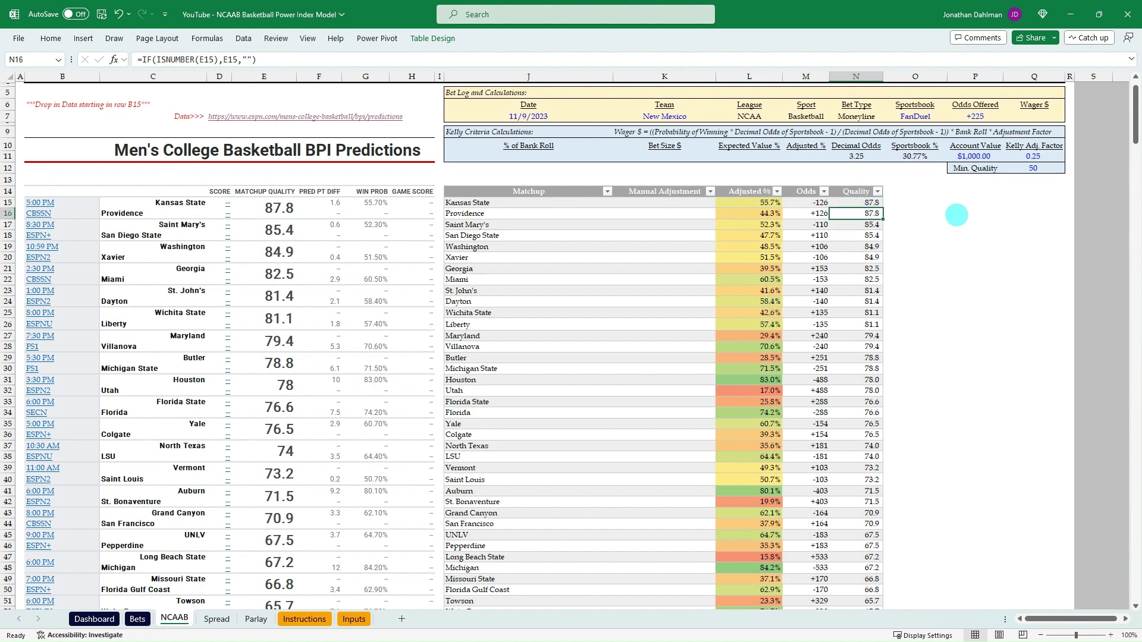
left_click(1032, 167)
Enter 25 as Min. Quality in Q12 and scroll down to the Idaho 17.3 game.
scroll(803, 285, "down", 20)
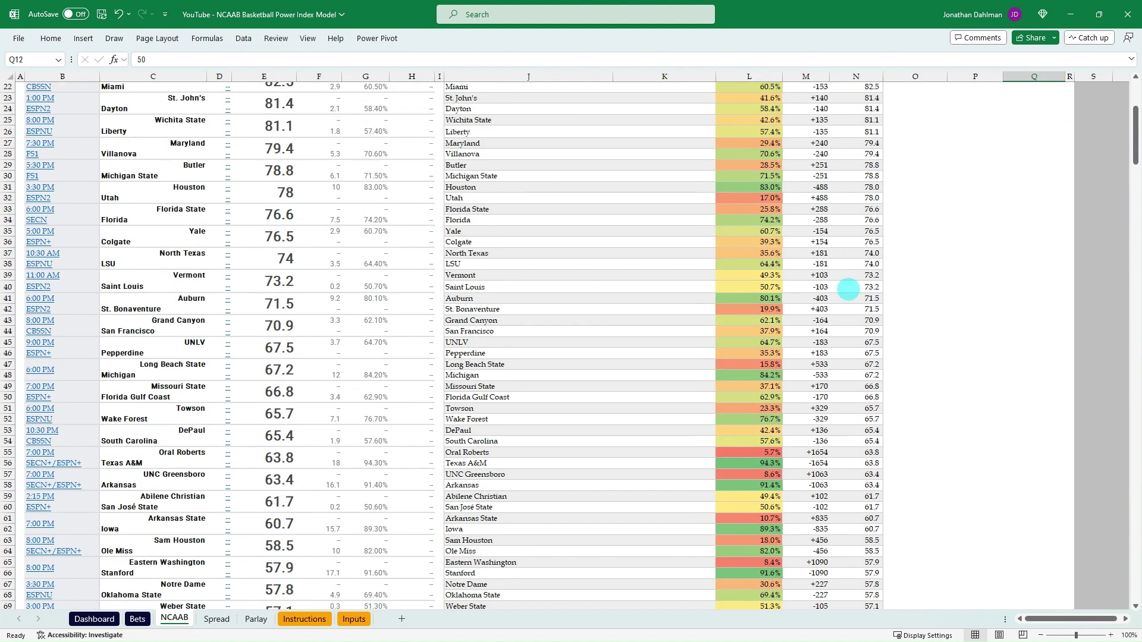
scroll(767, 270, "up", 20)
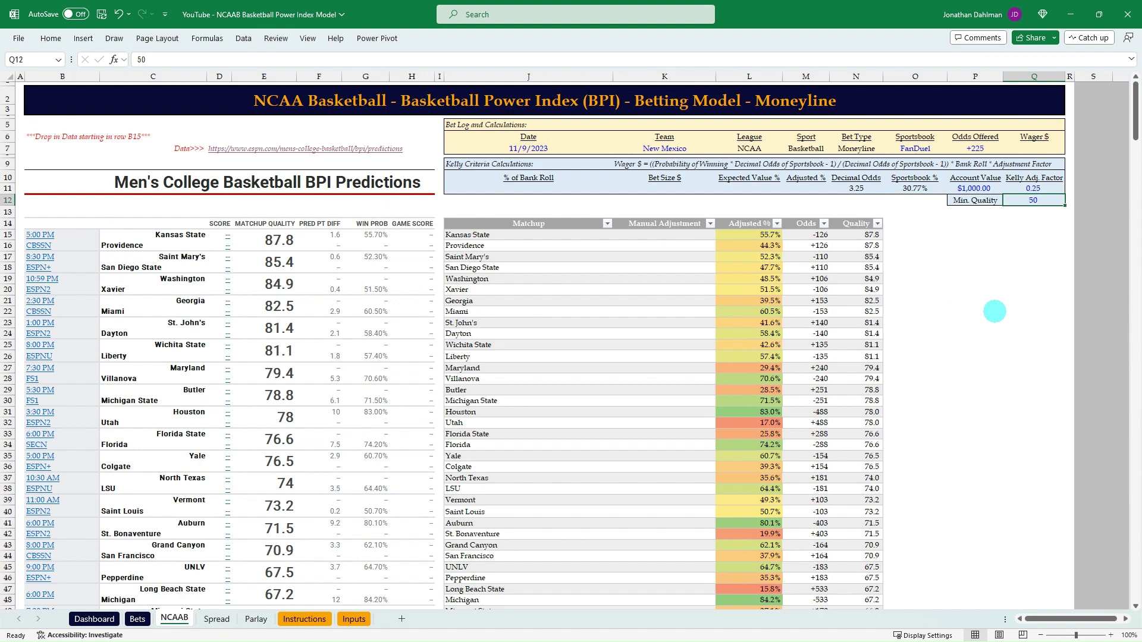
type("25")
key("Return")
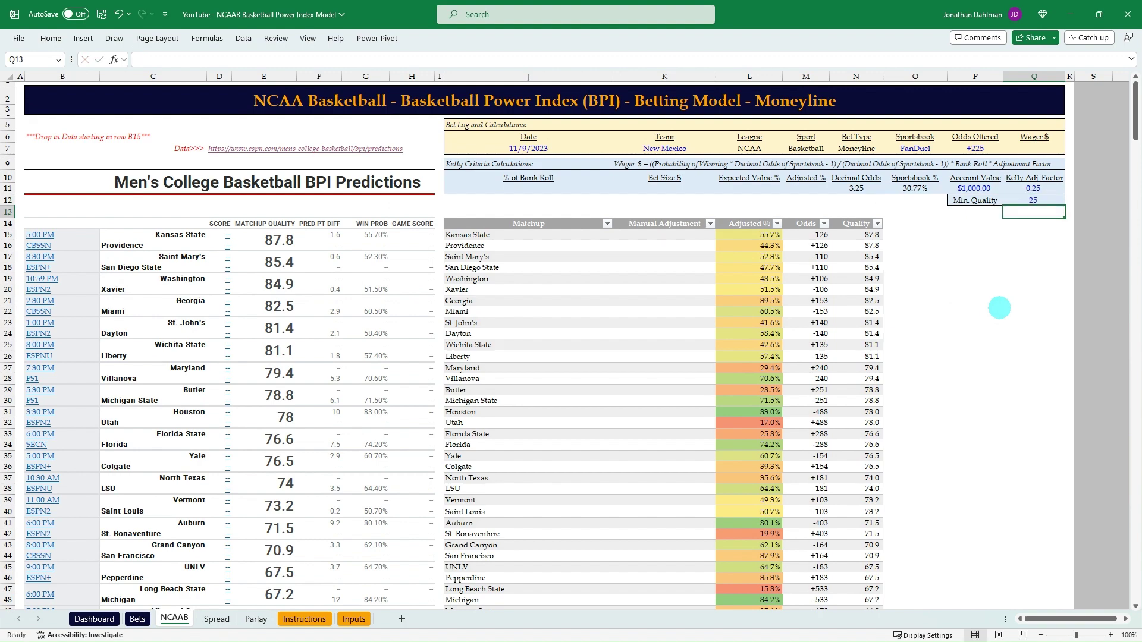
scroll(240, 270, "down", 15)
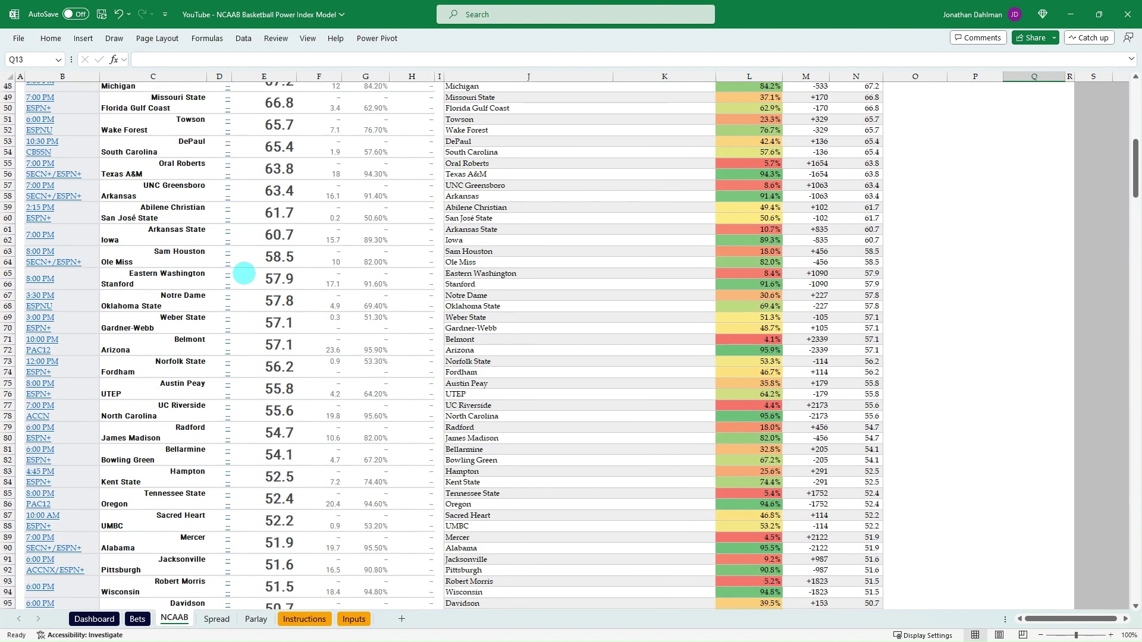
scroll(244, 273, "down", 20)
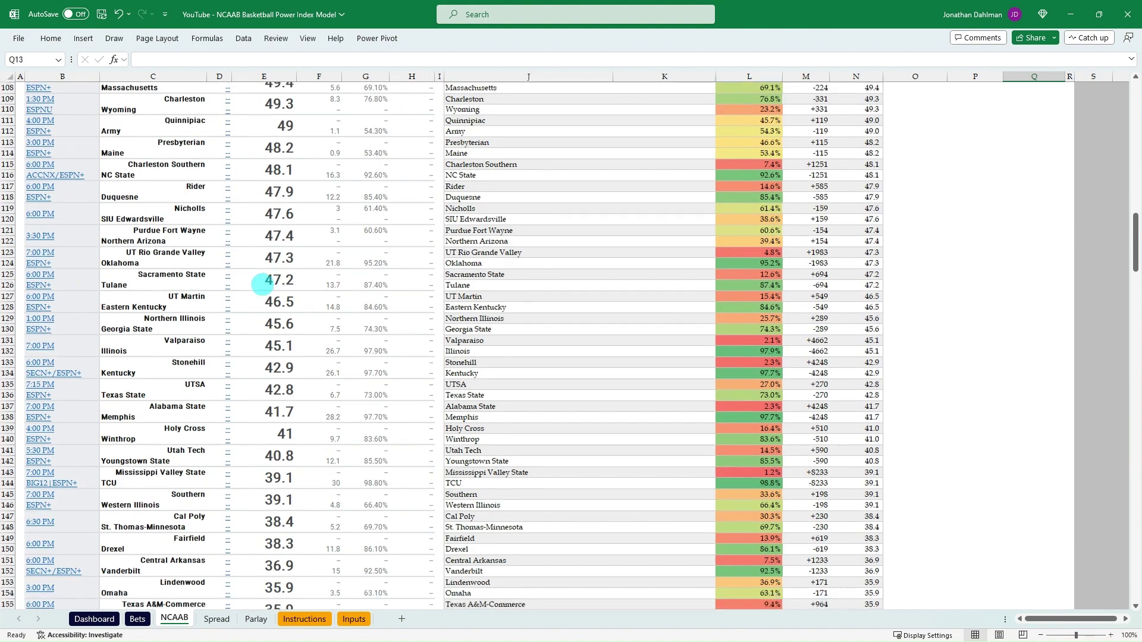
scroll(262, 284, "down", 13)
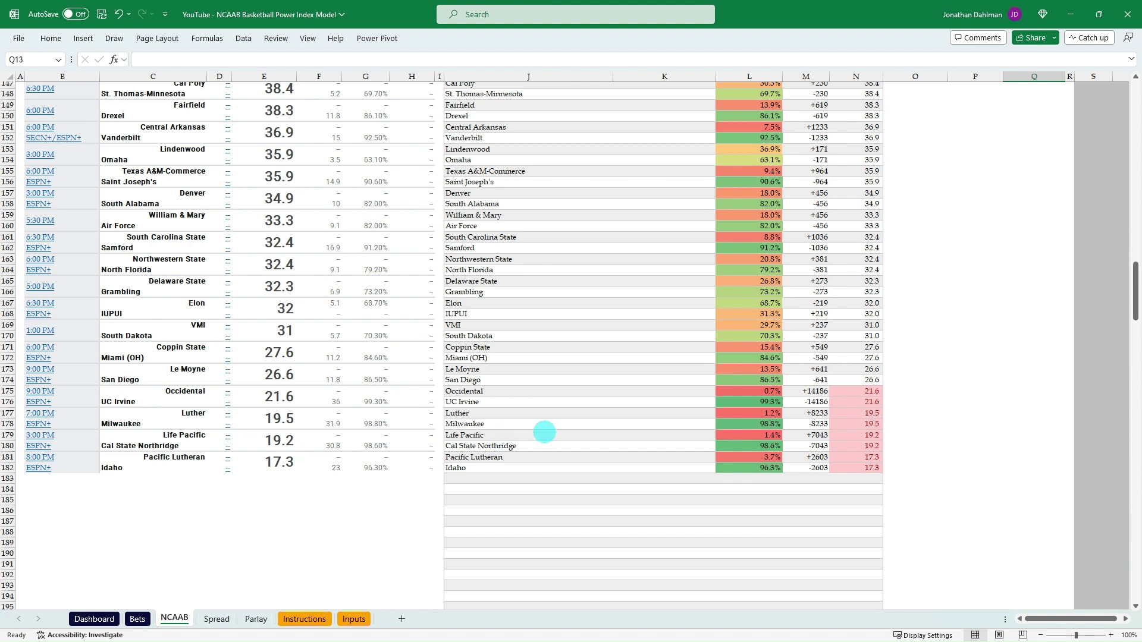
left_click(741, 403)
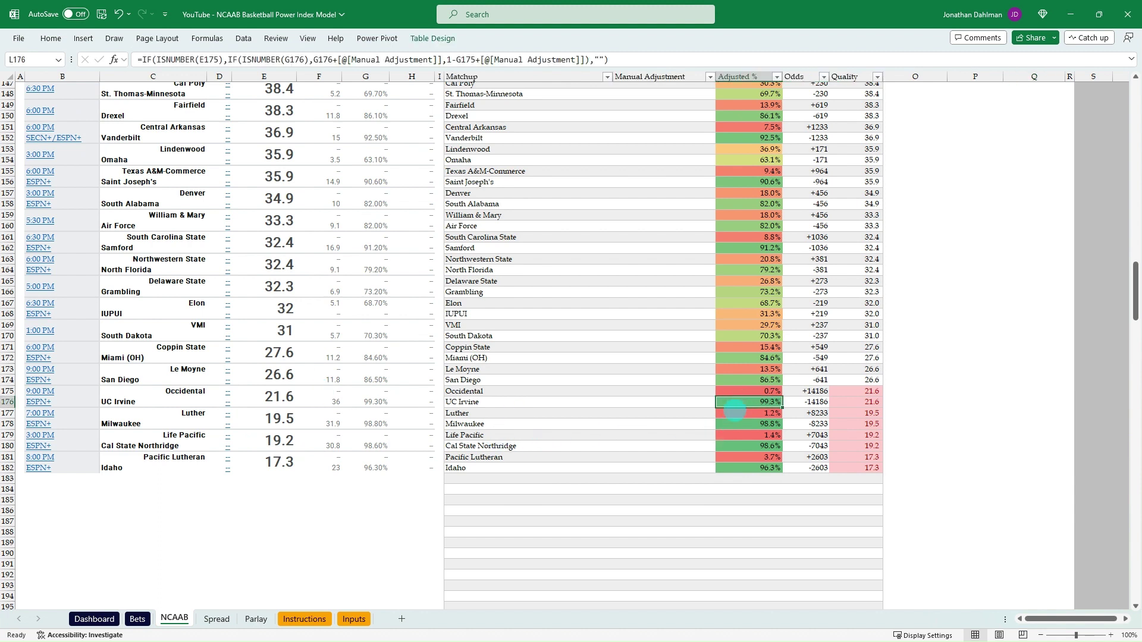
left_click(744, 413)
left_click(743, 446)
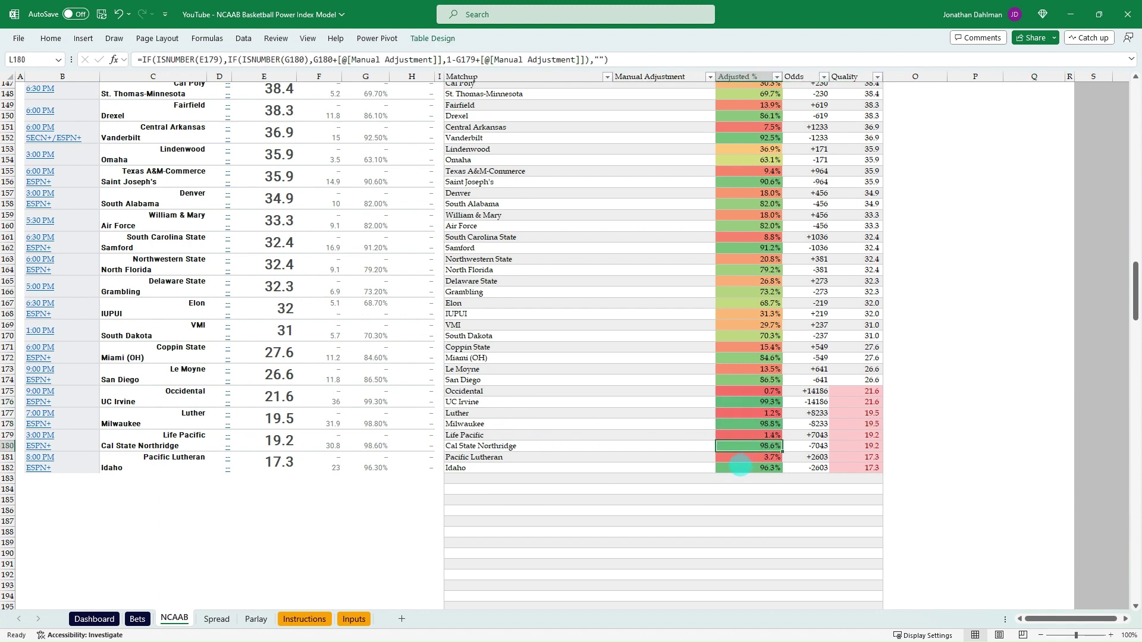
left_click(740, 467)
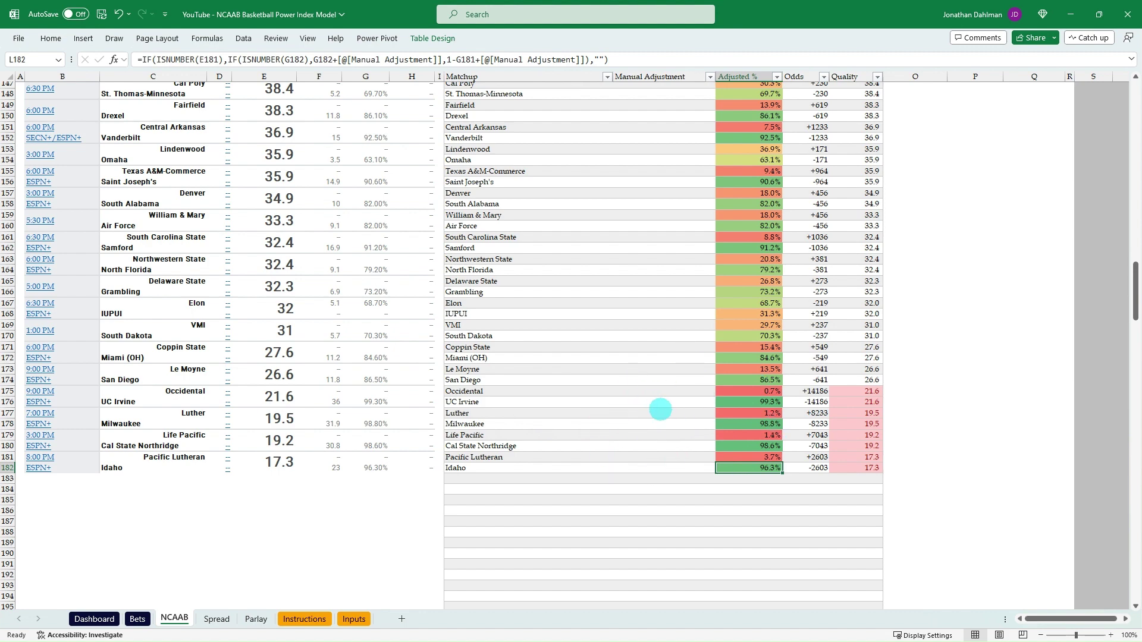
scroll(660, 409, "up", 5)
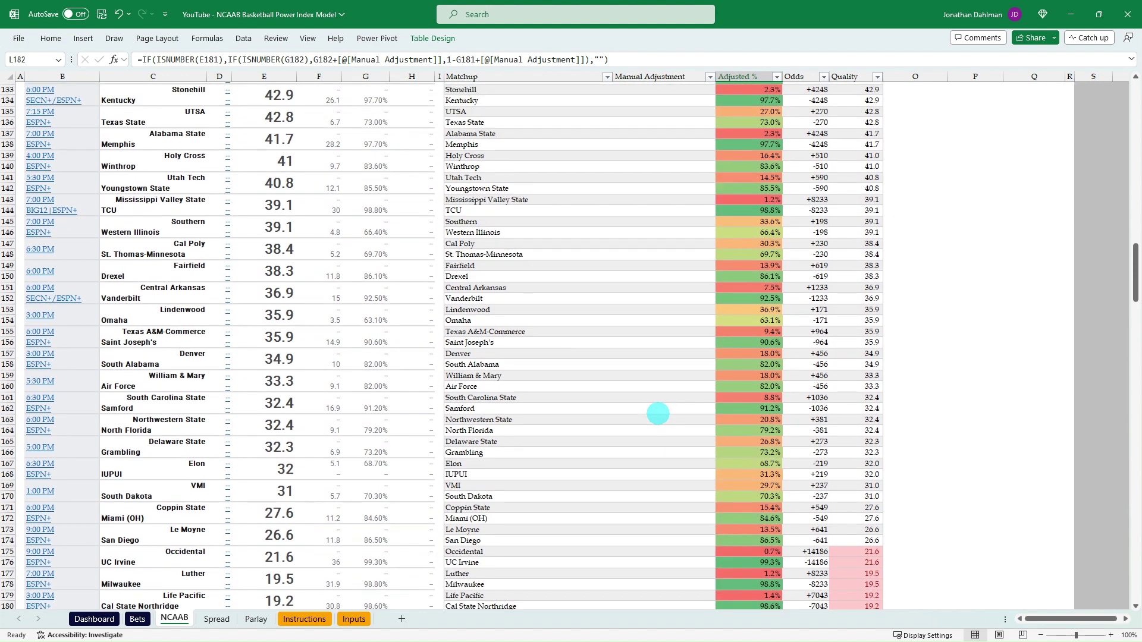
scroll(658, 413, "up", 2)
scroll(770, 447, "up", 2)
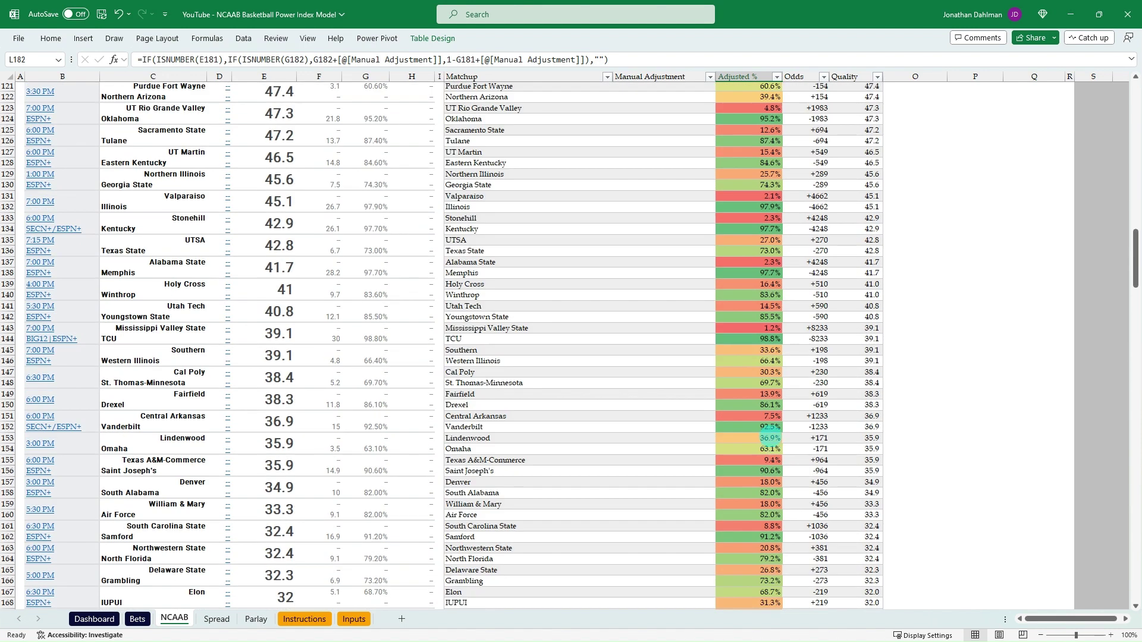
left_click(754, 272)
scroll(642, 319, "up", 12)
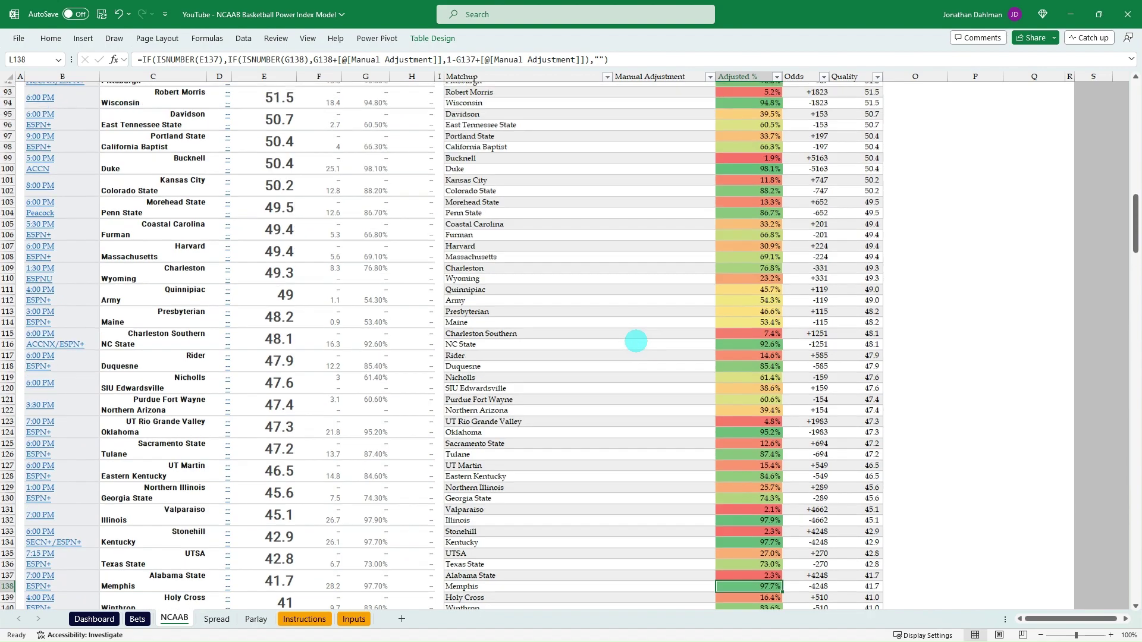
scroll(629, 343, "up", 5)
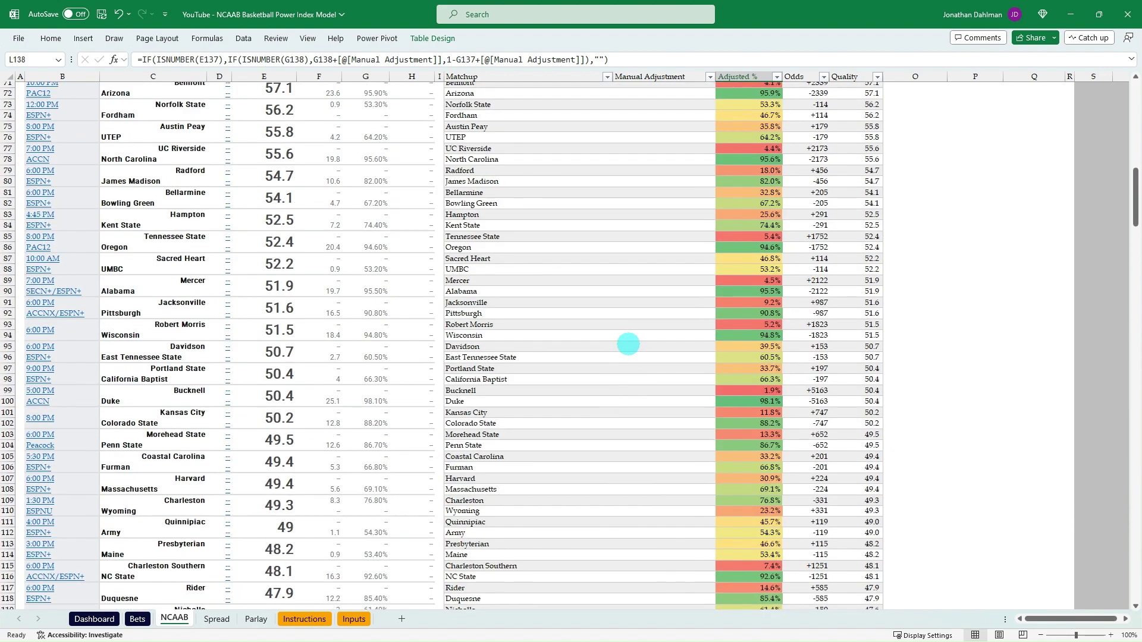
scroll(629, 344, "up", 20)
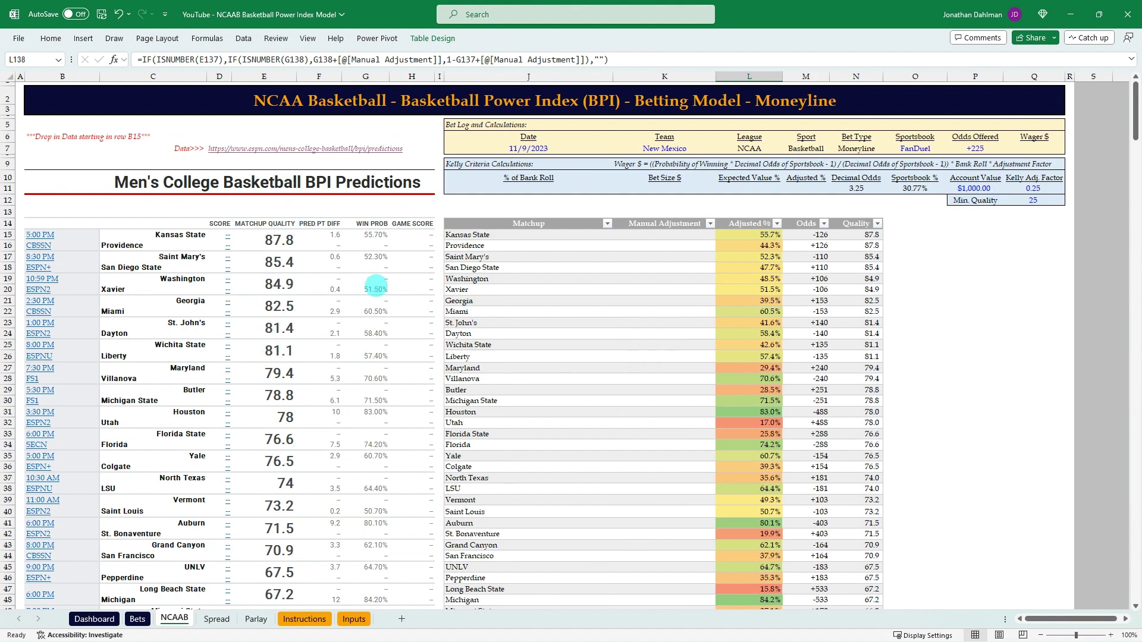
scroll(574, 297, "down", 6)
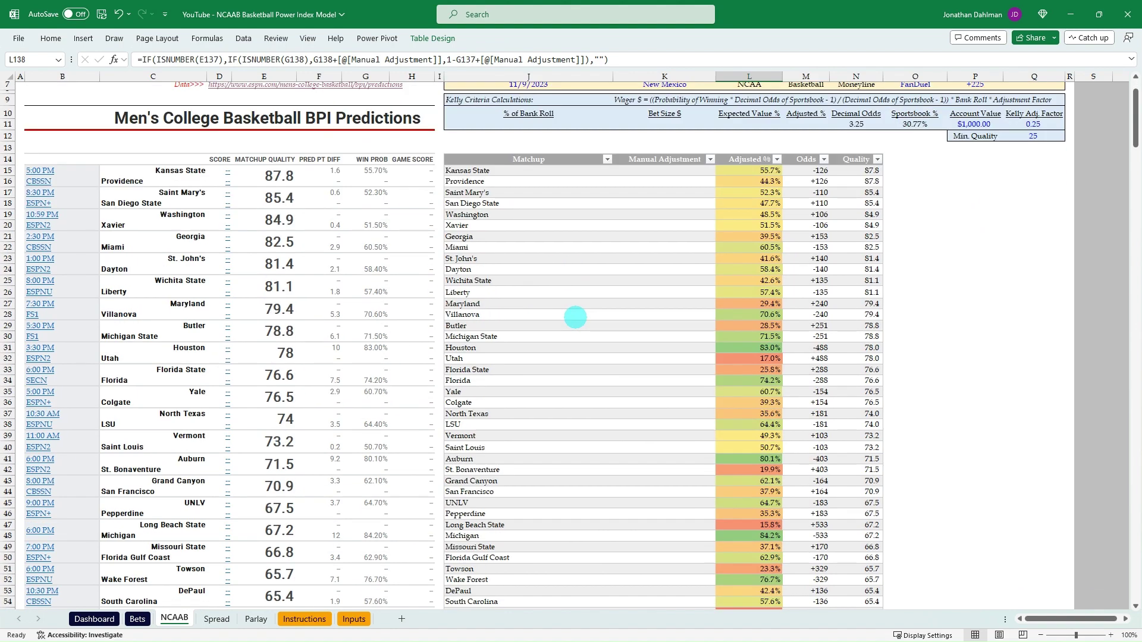
scroll(569, 321, "up", 4)
scroll(666, 333, "down", 6)
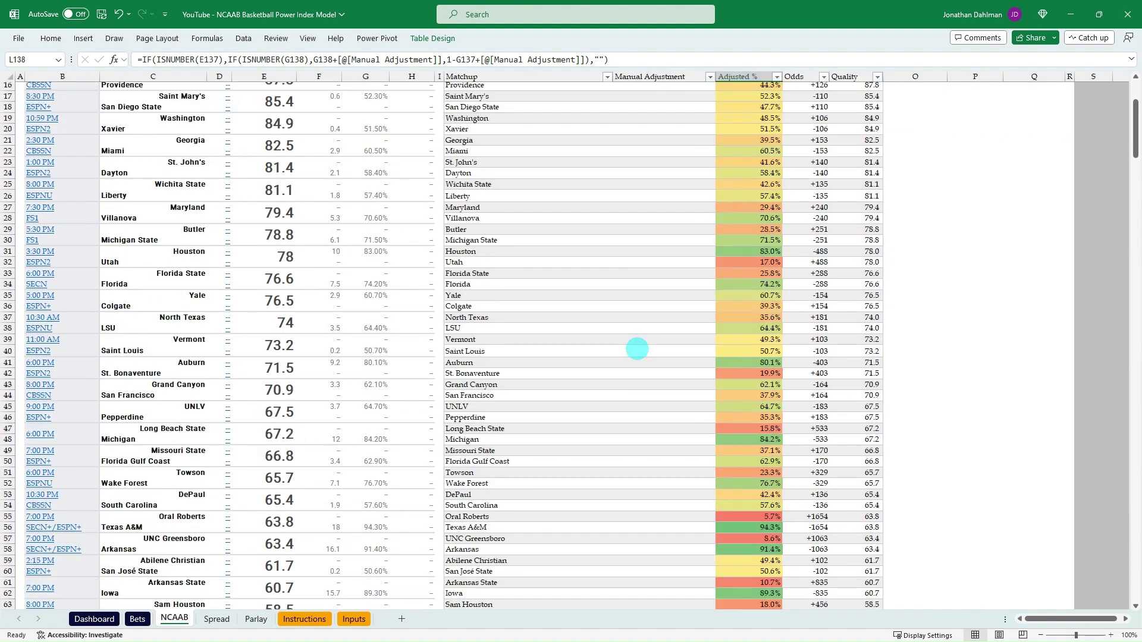
scroll(636, 345, "up", 8)
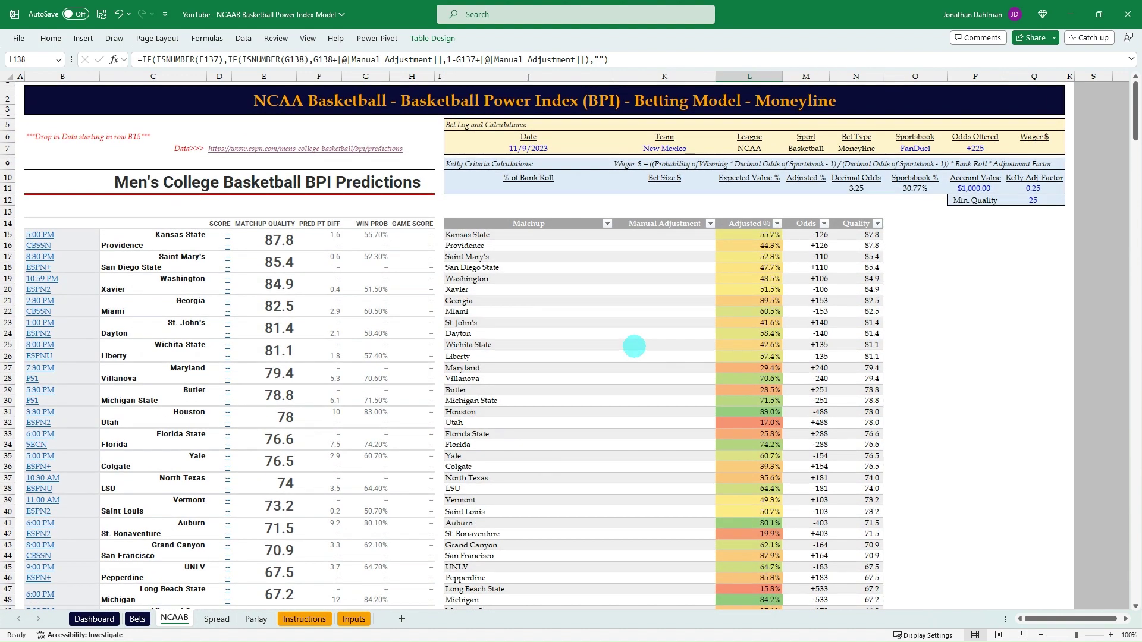
scroll(631, 351, "down", 1)
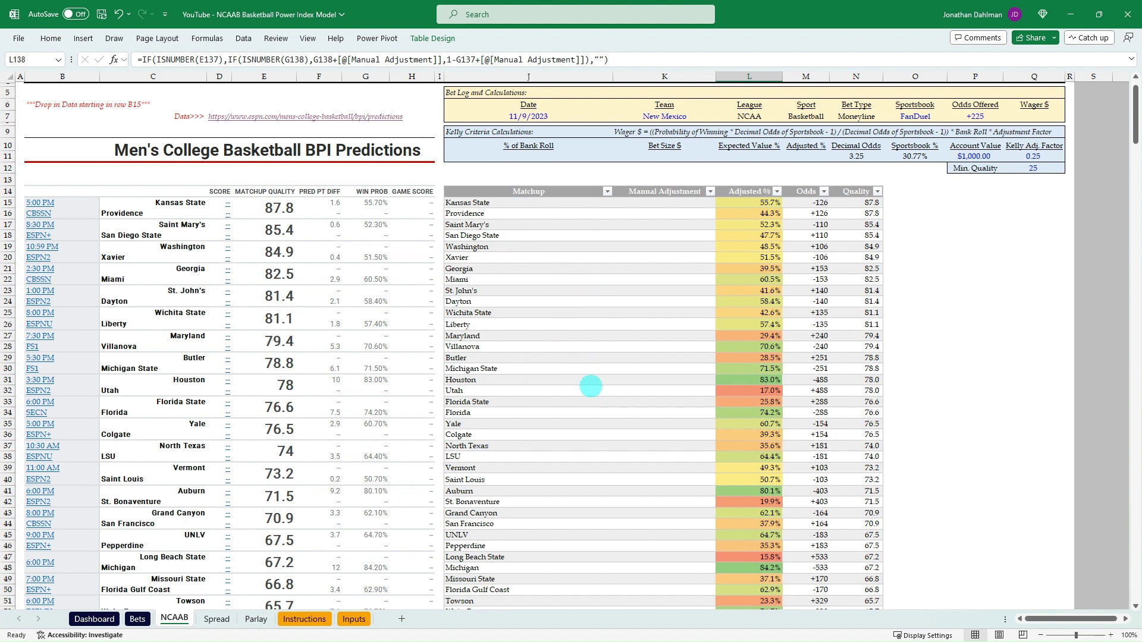
scroll(705, 268, "down", 3)
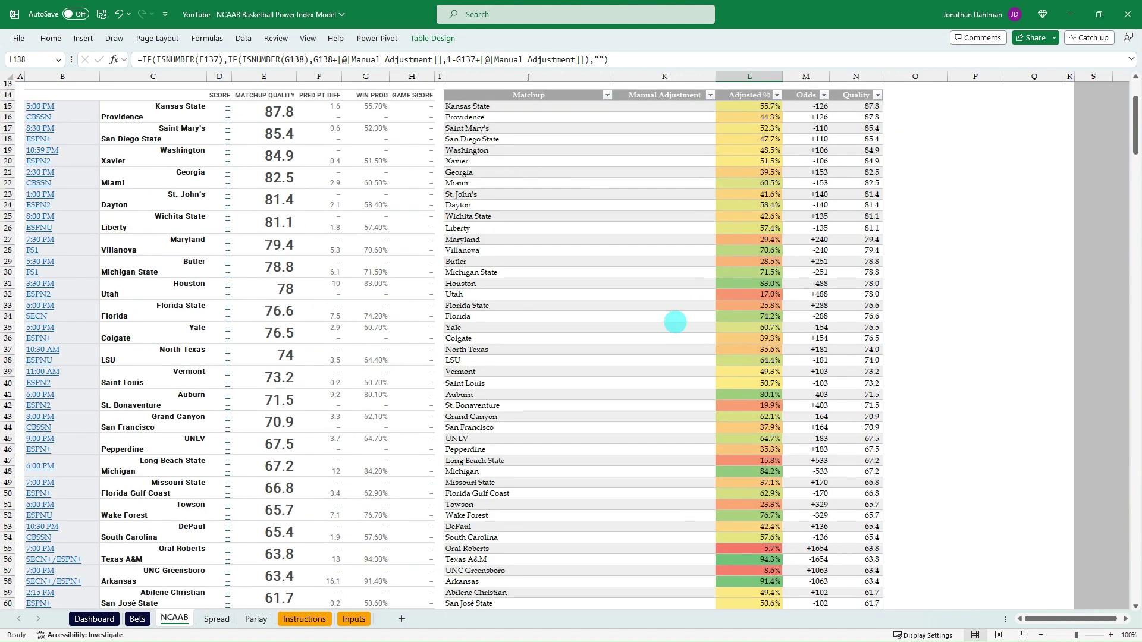
scroll(673, 324, "up", 3)
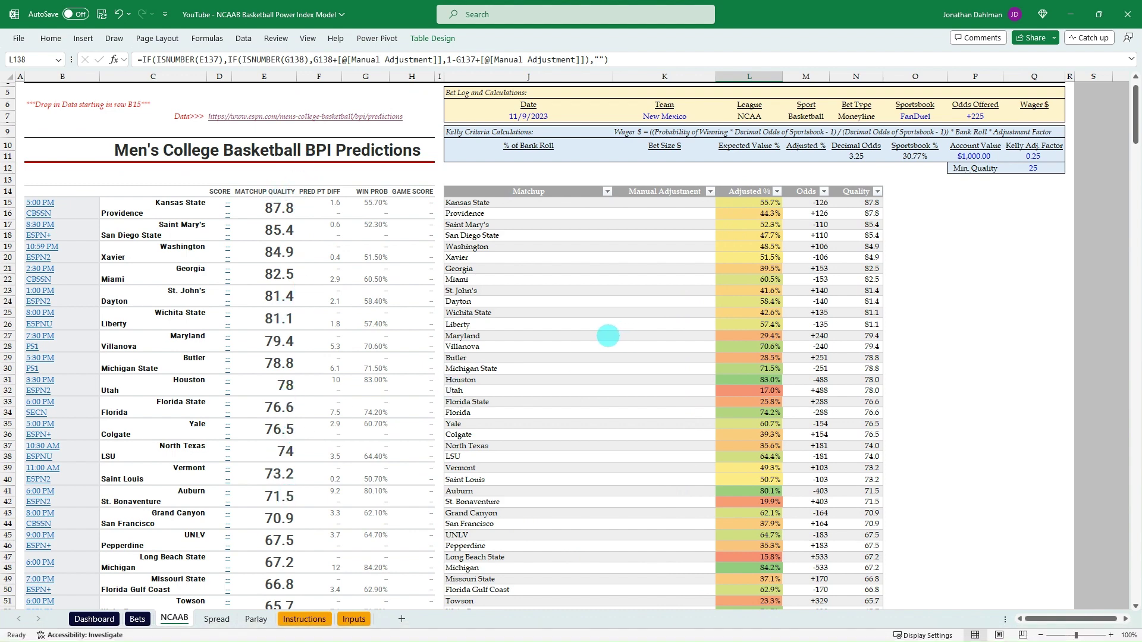
left_click(644, 275)
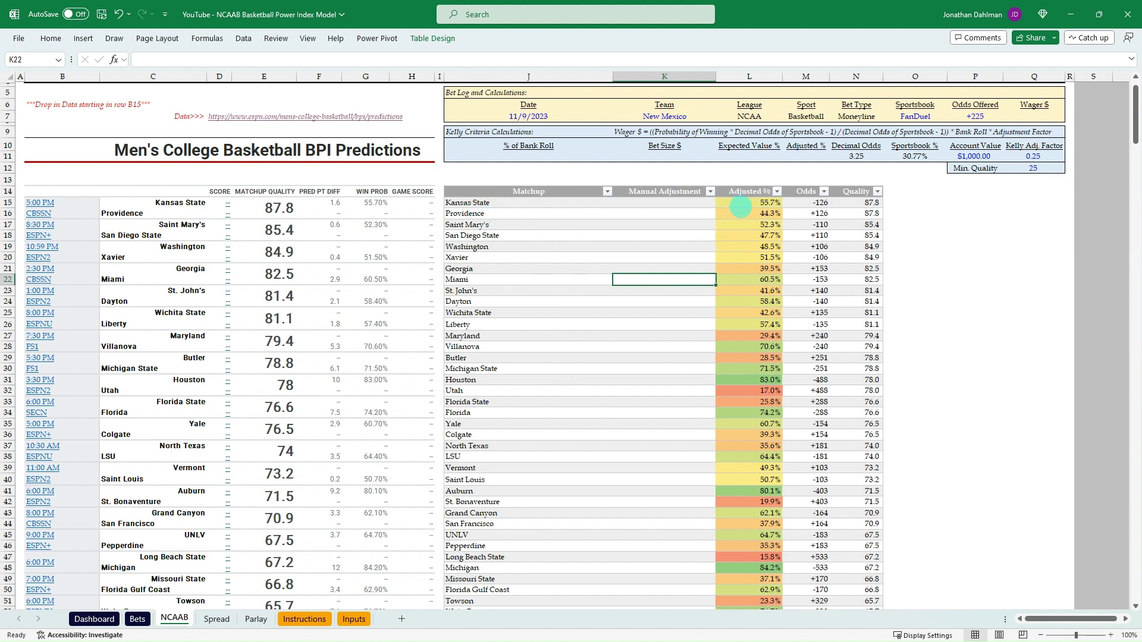
left_click(743, 204)
left_click(741, 214)
left_click(743, 203)
left_click_drag(747, 207, 747, 215)
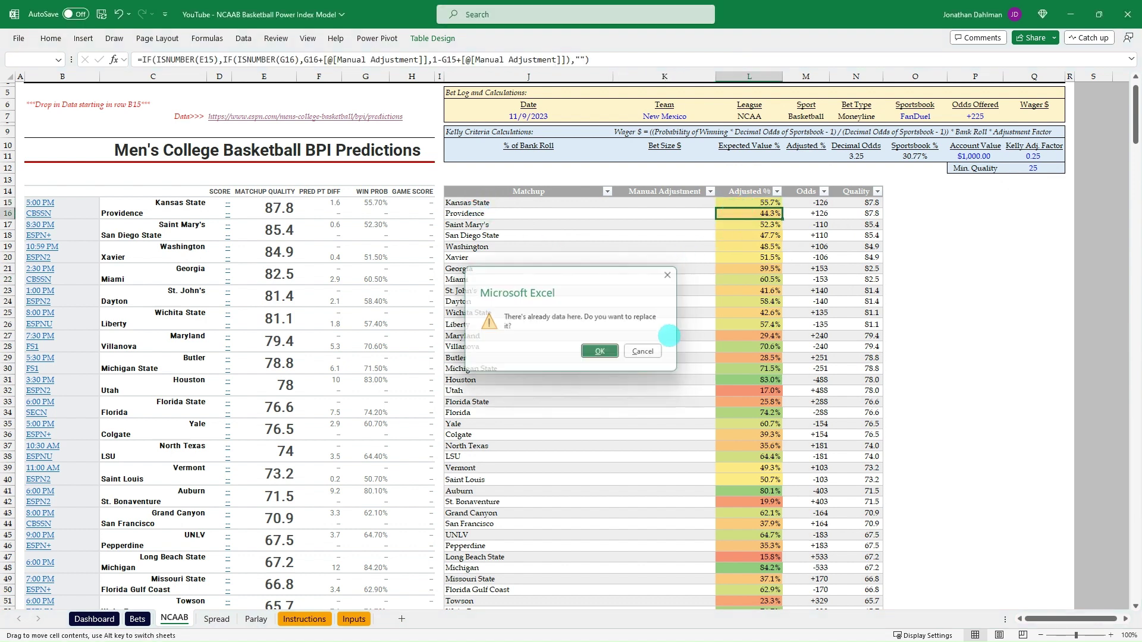
key("Return")
left_click(808, 203)
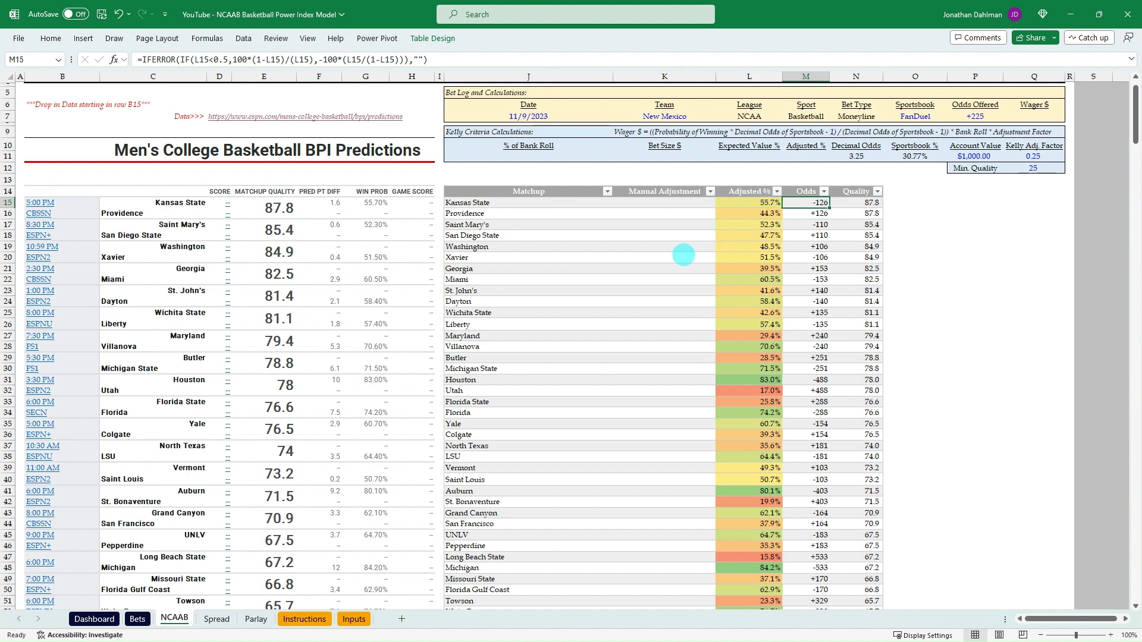
Review Sportsbook Review money lines, e.g. FanDuel -104 Kansas State / -115 Providence, then return to Excel.
key("alt+Tab")
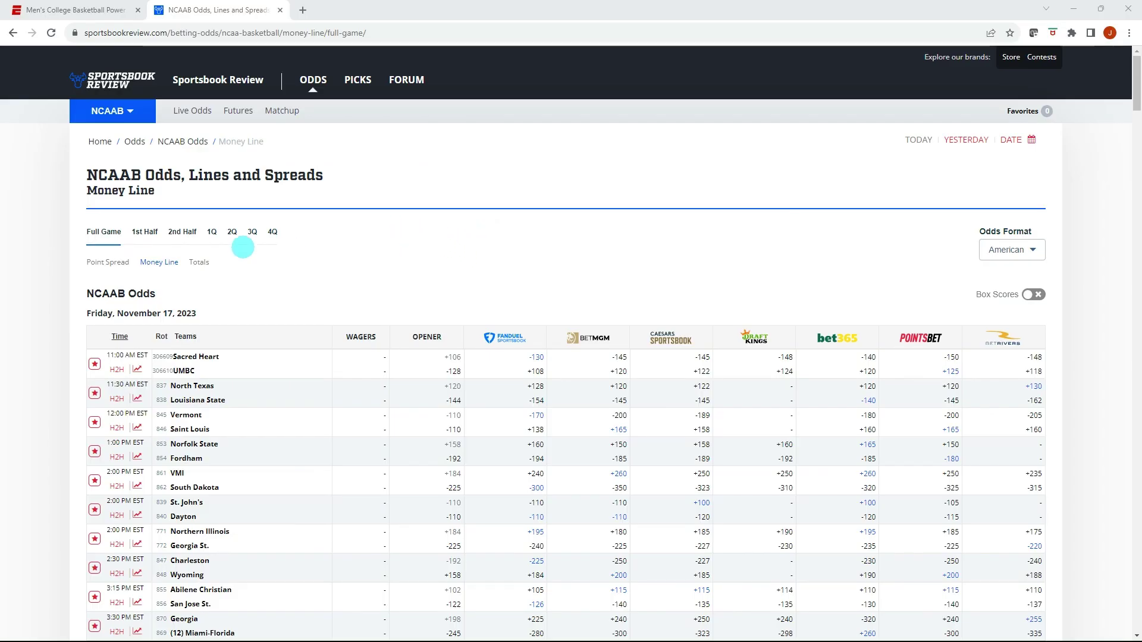
scroll(395, 247, "down", 7)
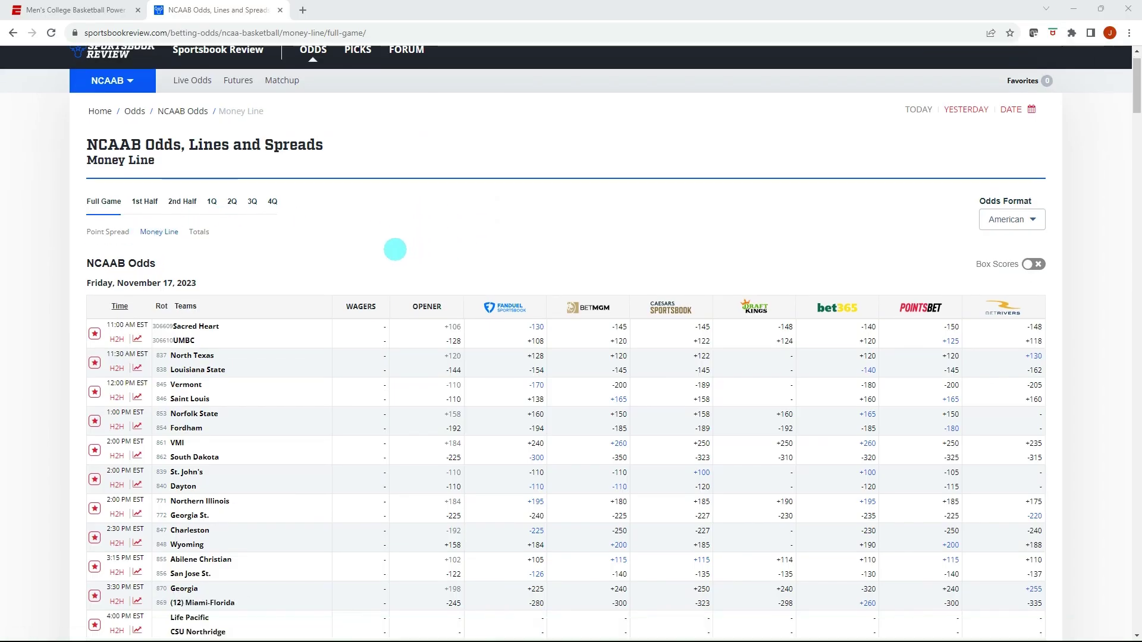
scroll(381, 255, "down", 4)
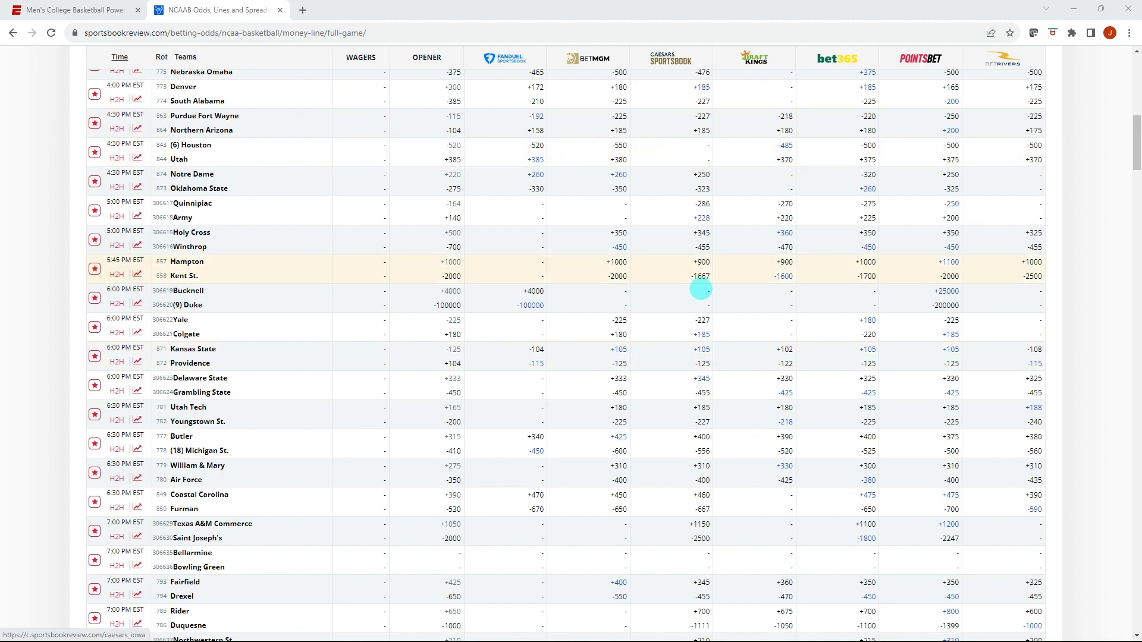
key("alt+Tab")
key("alt+Tab")
key("alt+Tab")
key("alt+Tab")
key("alt+Tab")
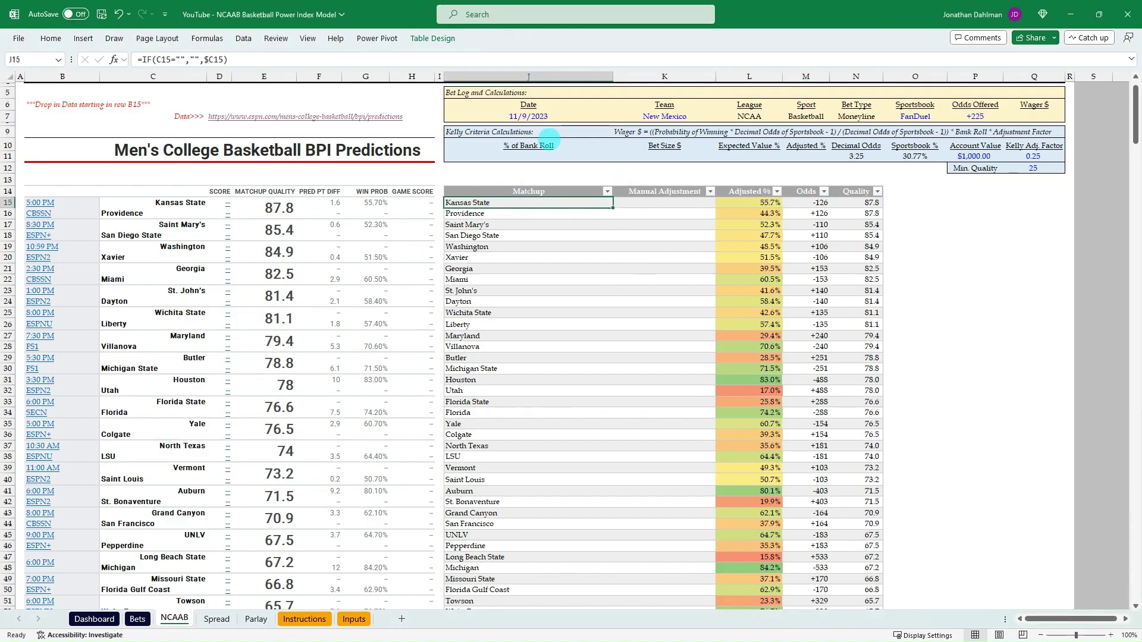
Log a Kansas State moneyline bet dated 11/17/2023 at Caesars with +105 odds.
left_click(559, 117)
key("ctrl+semicolon")
key("Tab")
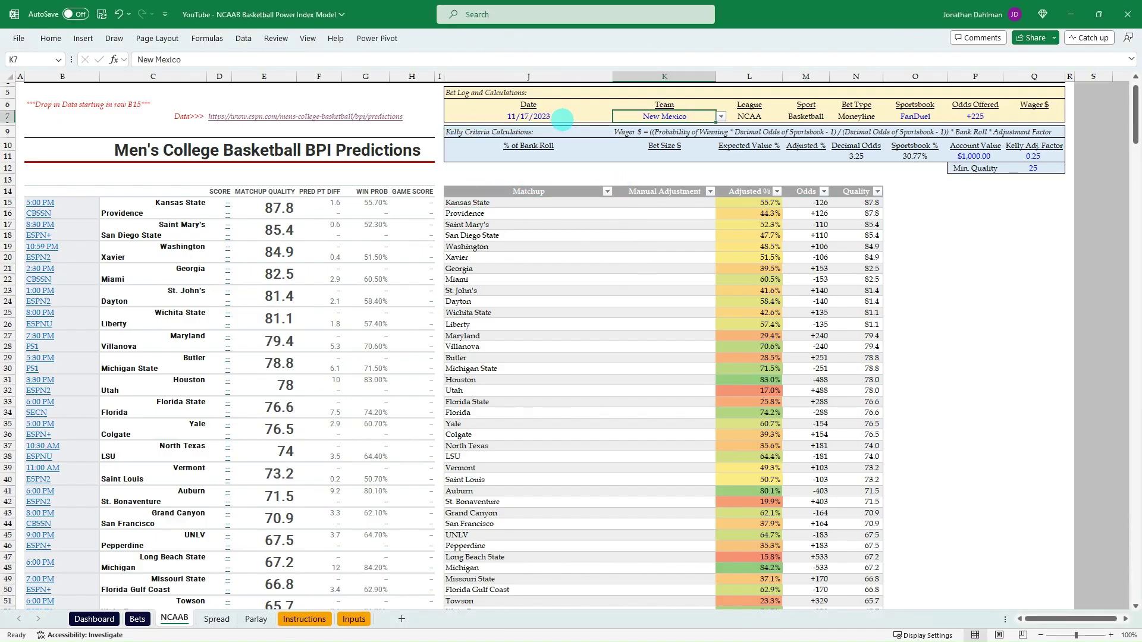
type("Kan")
key("Down")
key("Return")
key("Tab")
key("Tab")
key("Tab")
key("Tab")
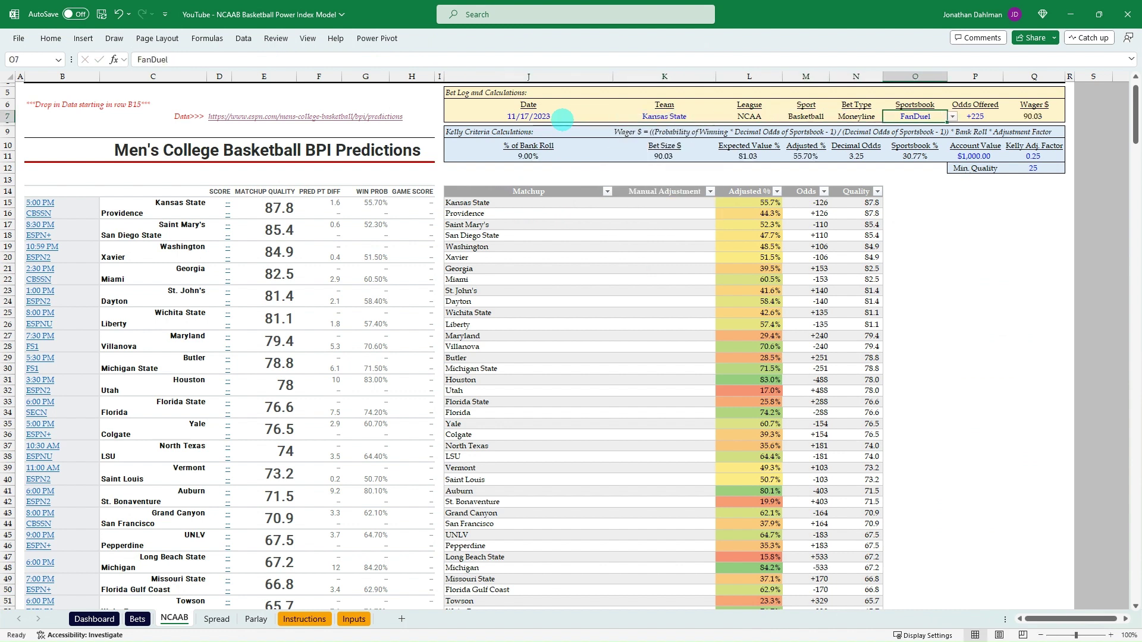
key("alt+Down")
key("Up")
key("Up")
key("Return")
key("Tab")
type("105")
key("Return")
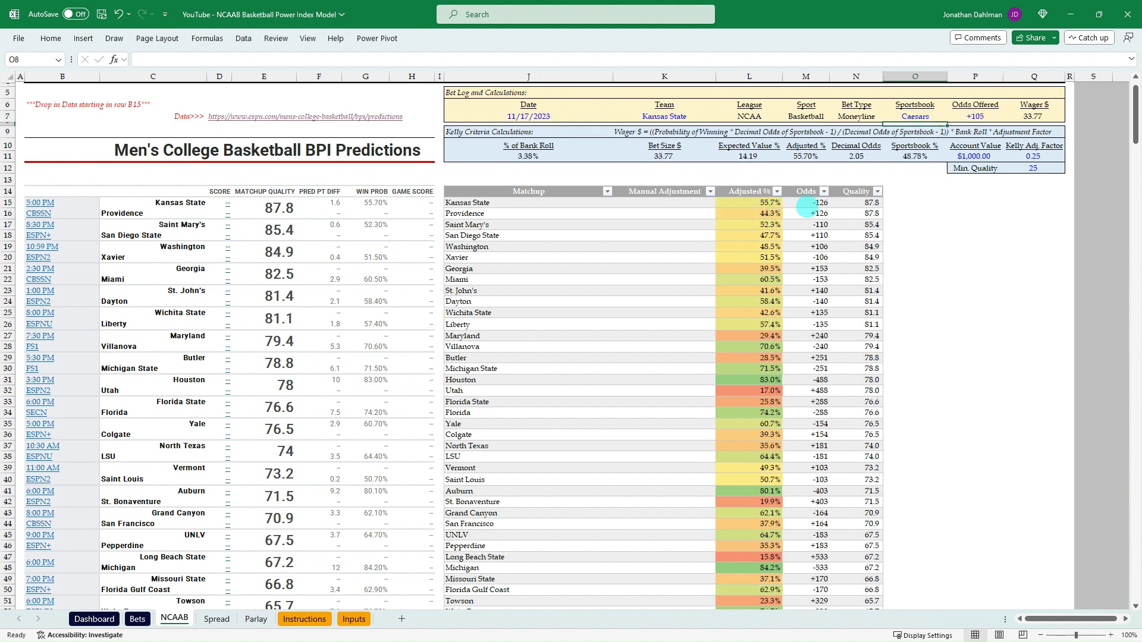
Inspect the Odds, Sportsbook %, Adjusted %, 0.25 Kelly factor and $33.77 Wager formulas.
left_click(808, 203)
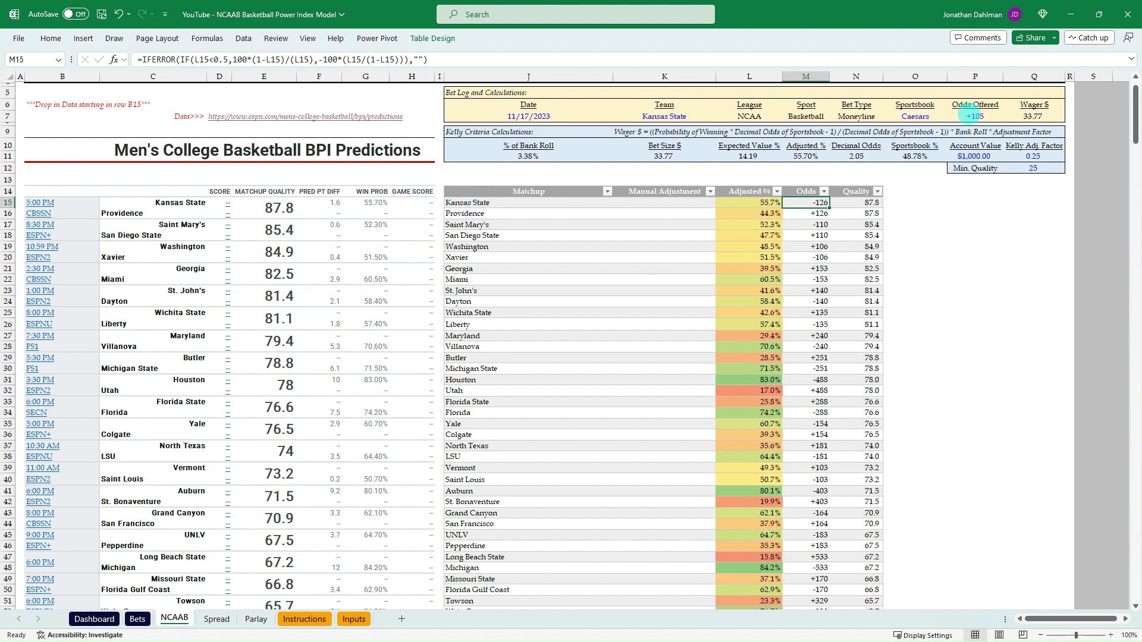
left_click(916, 155)
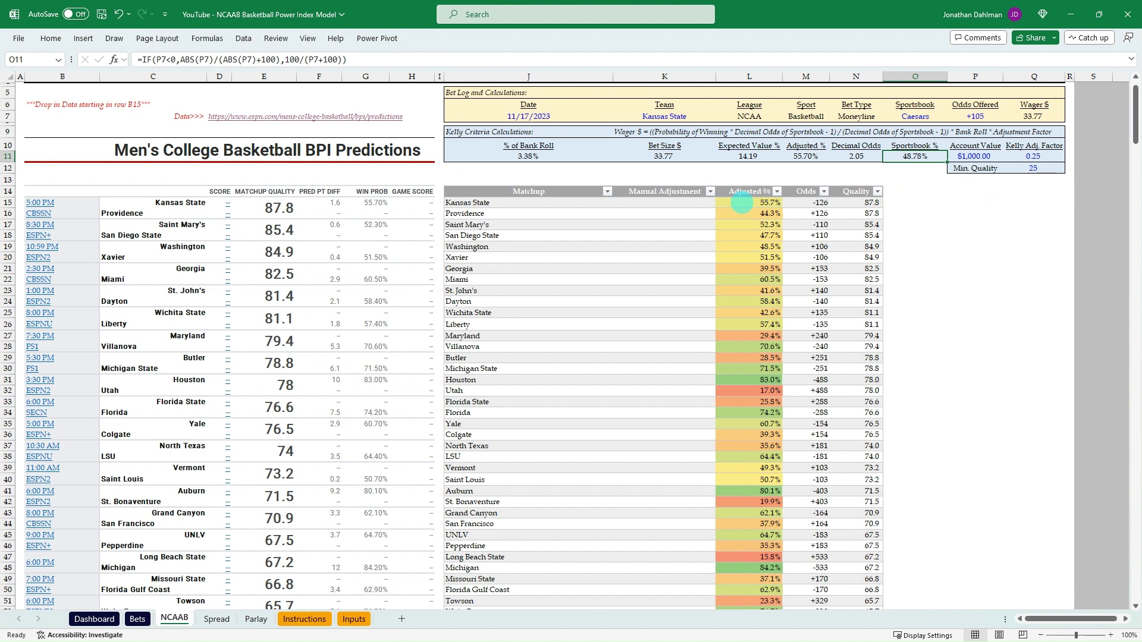
left_click(742, 203)
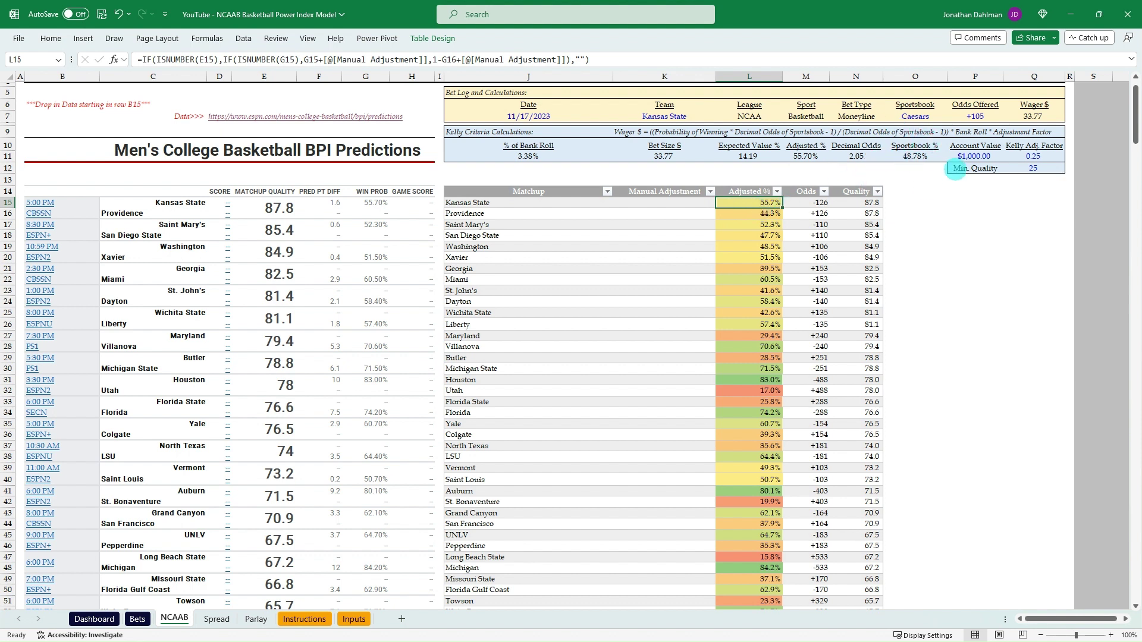
left_click(1029, 116)
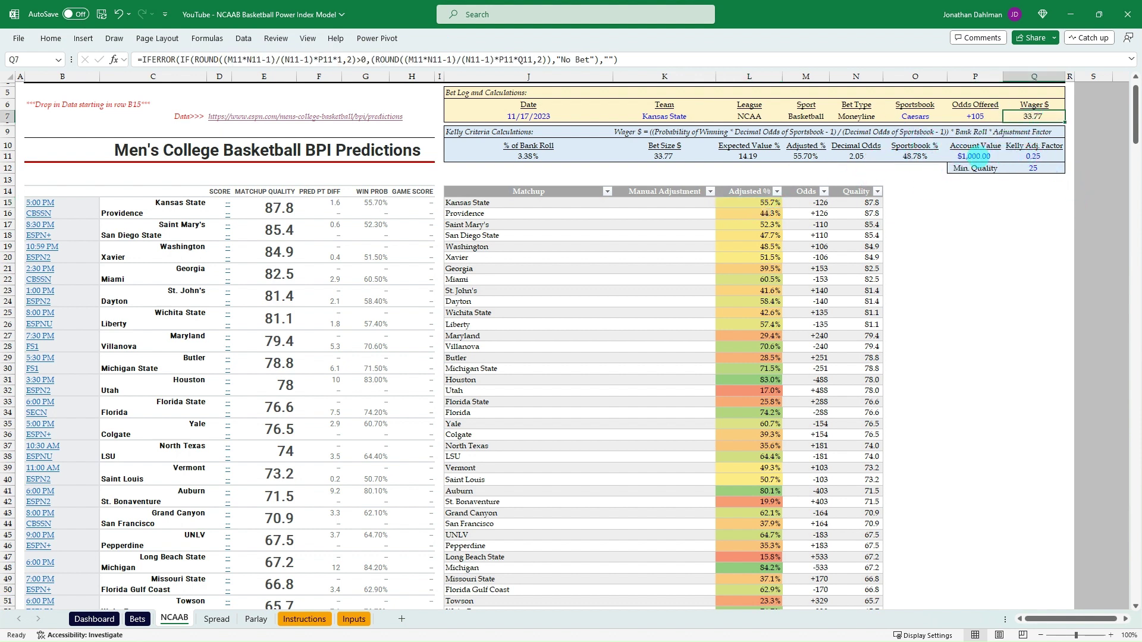
left_click(1025, 157)
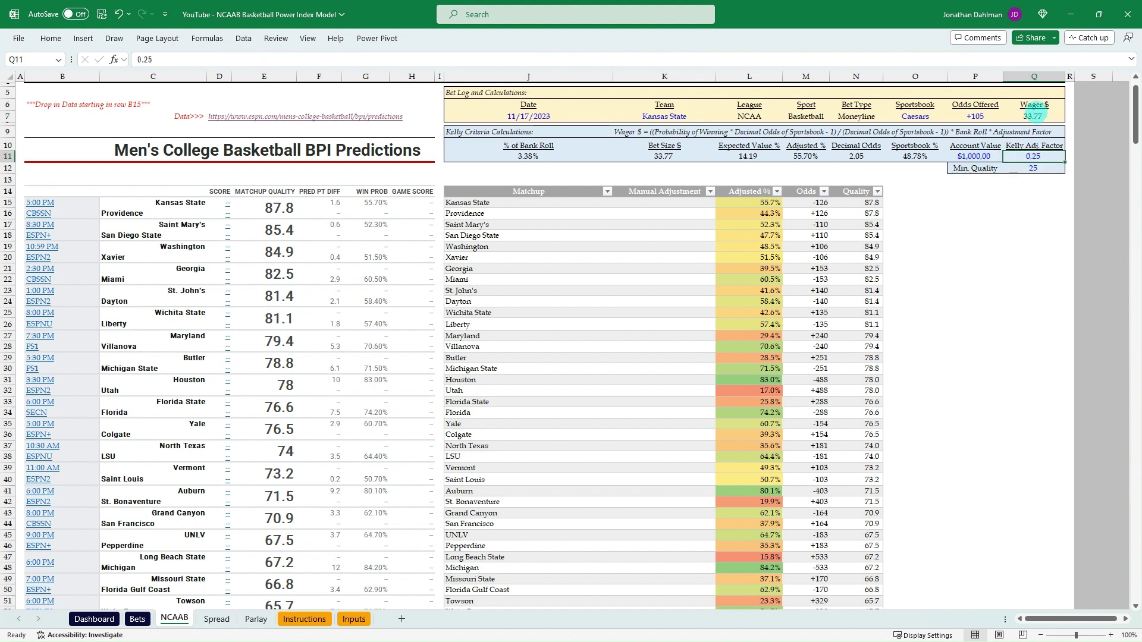
left_click(1035, 113)
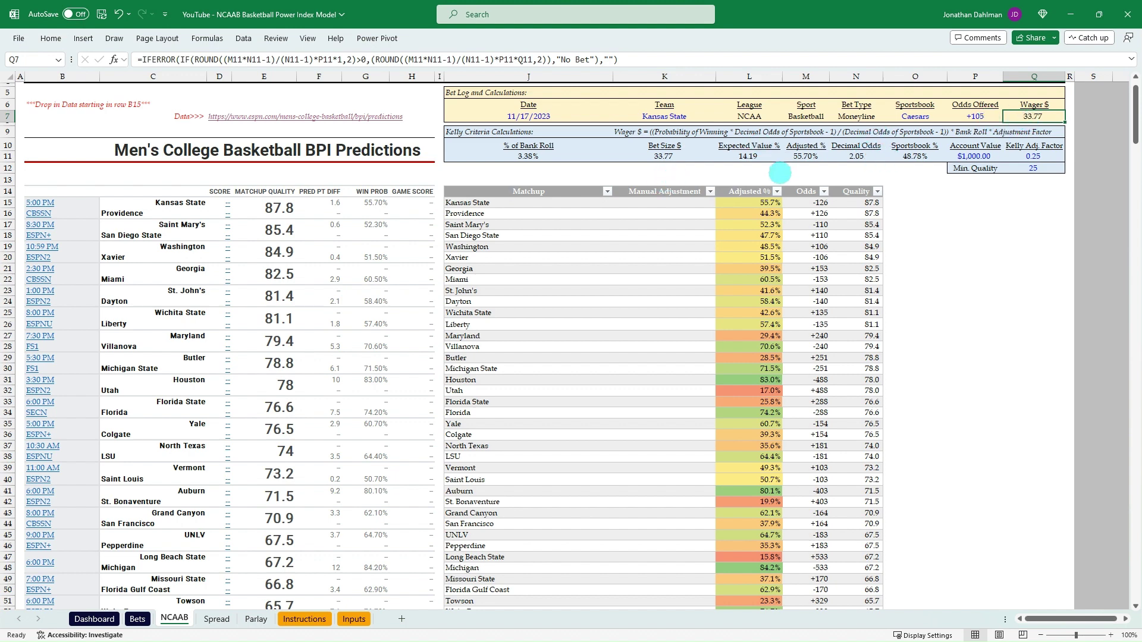
left_click(659, 203)
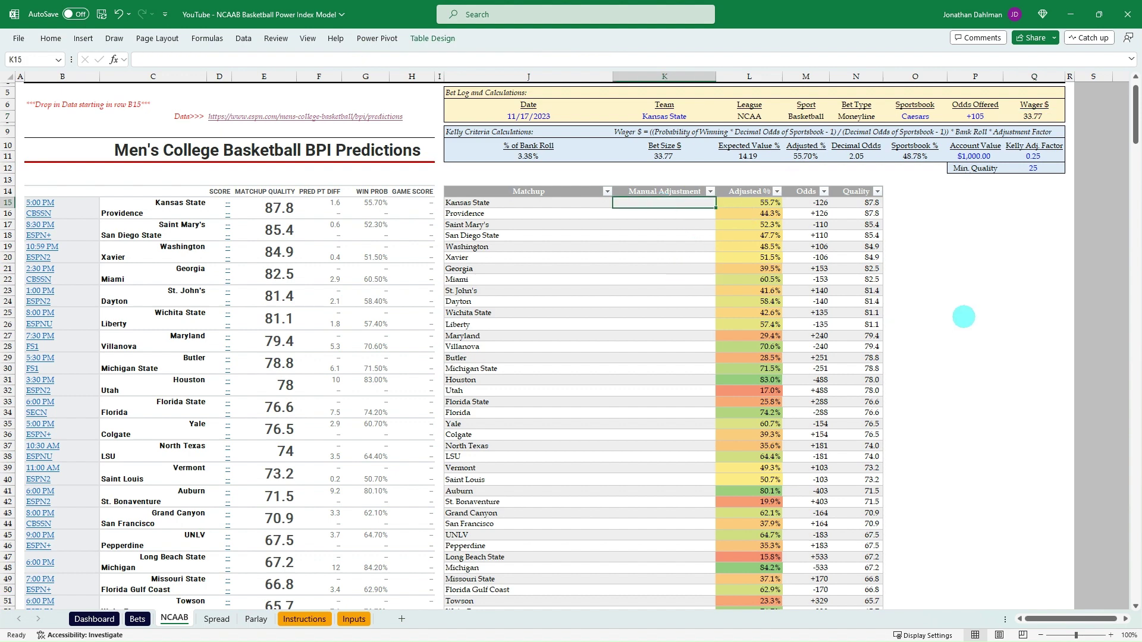
type("-")
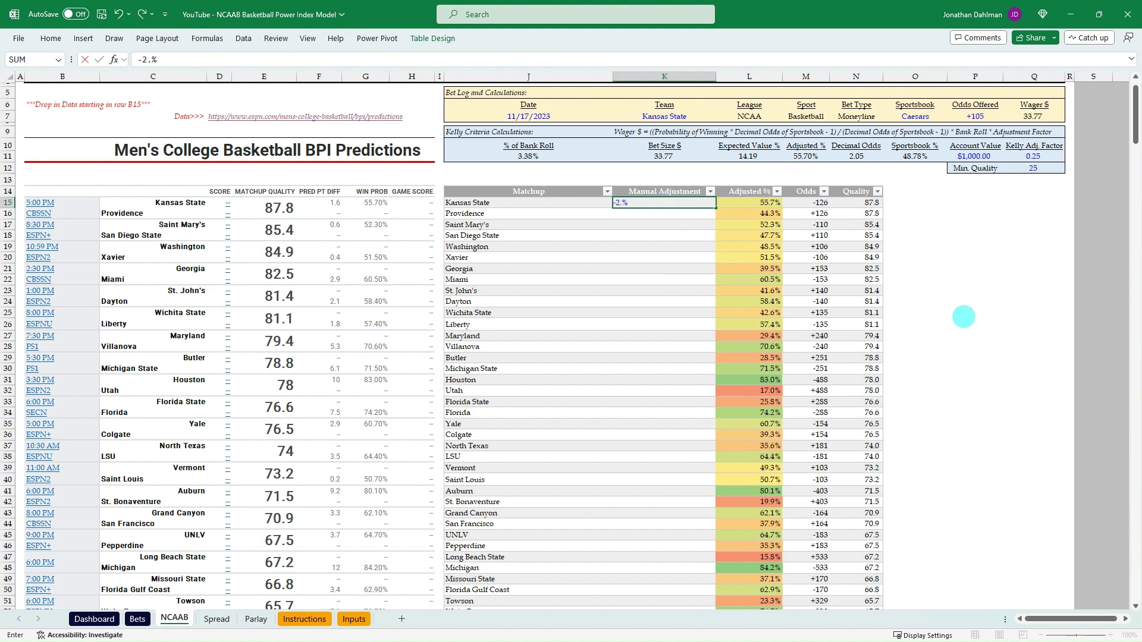
type("2.5")
key("Return")
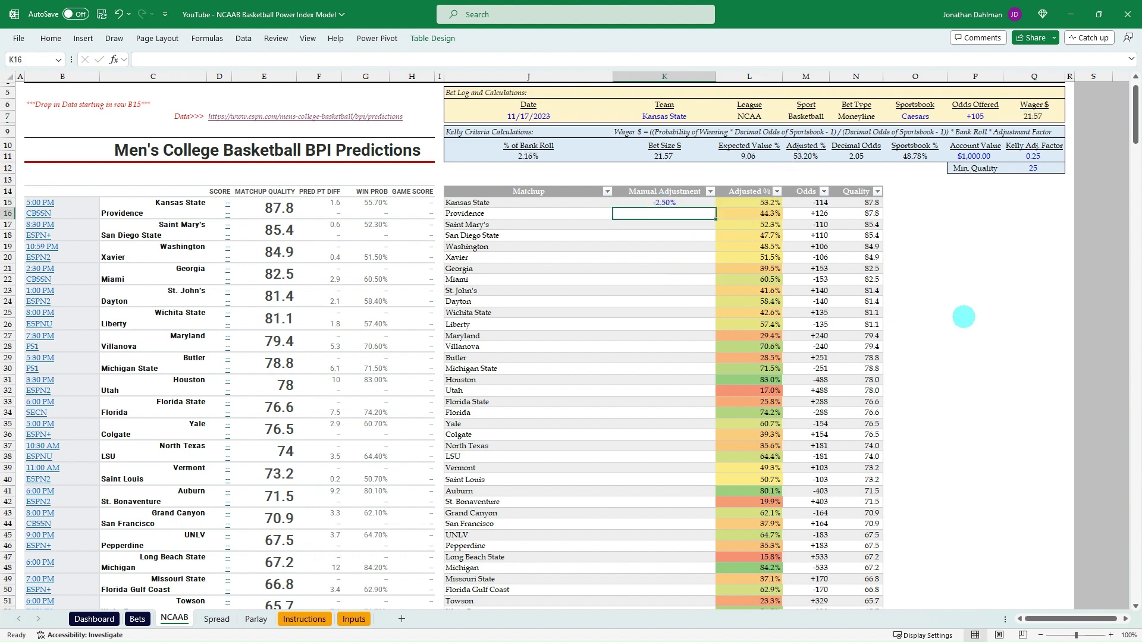
key("Up")
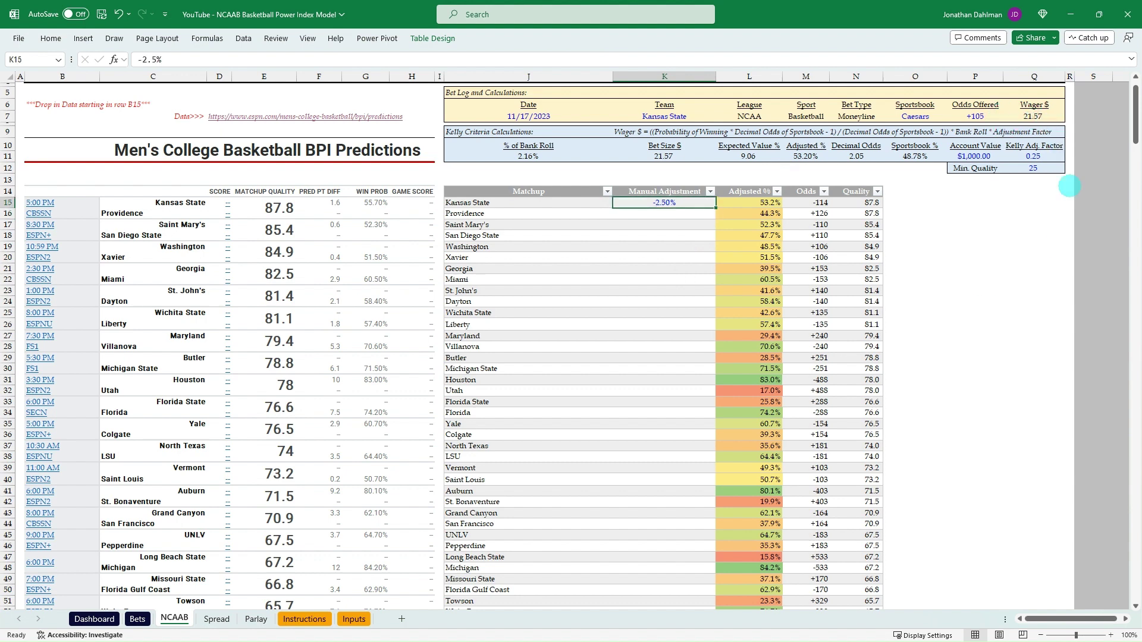
key("Delete")
key("Up")
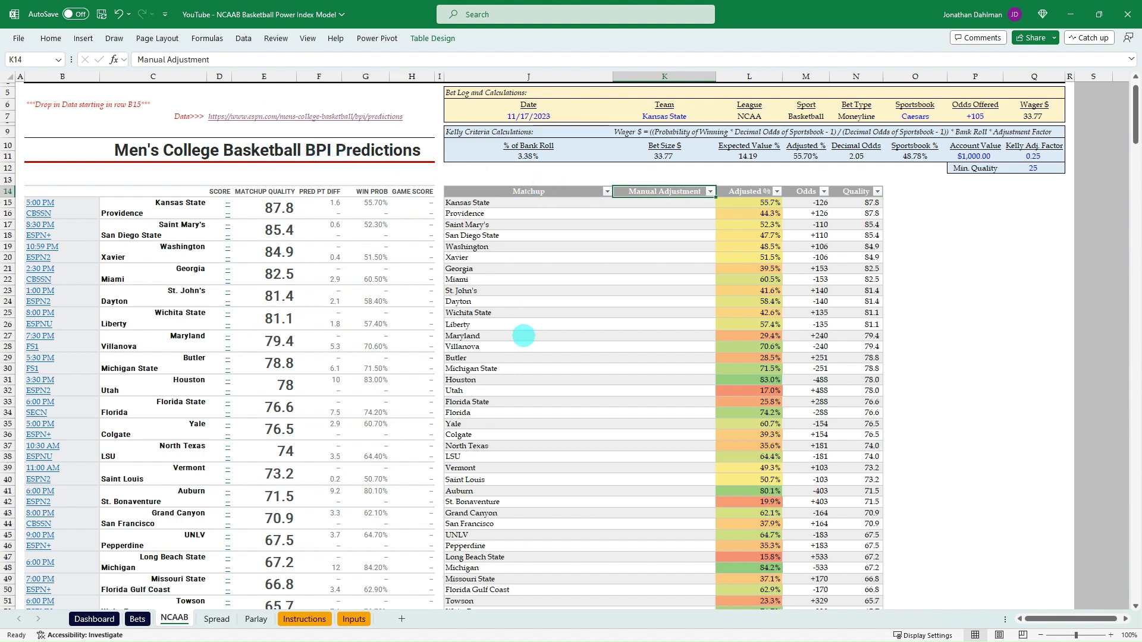
left_click(549, 174)
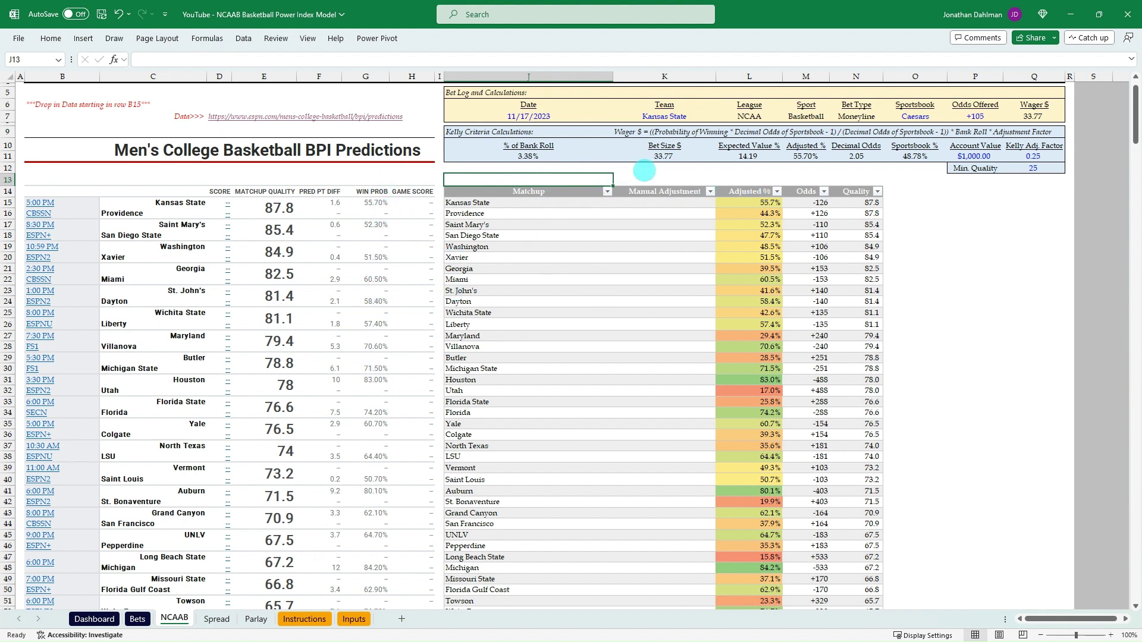
left_click(644, 171)
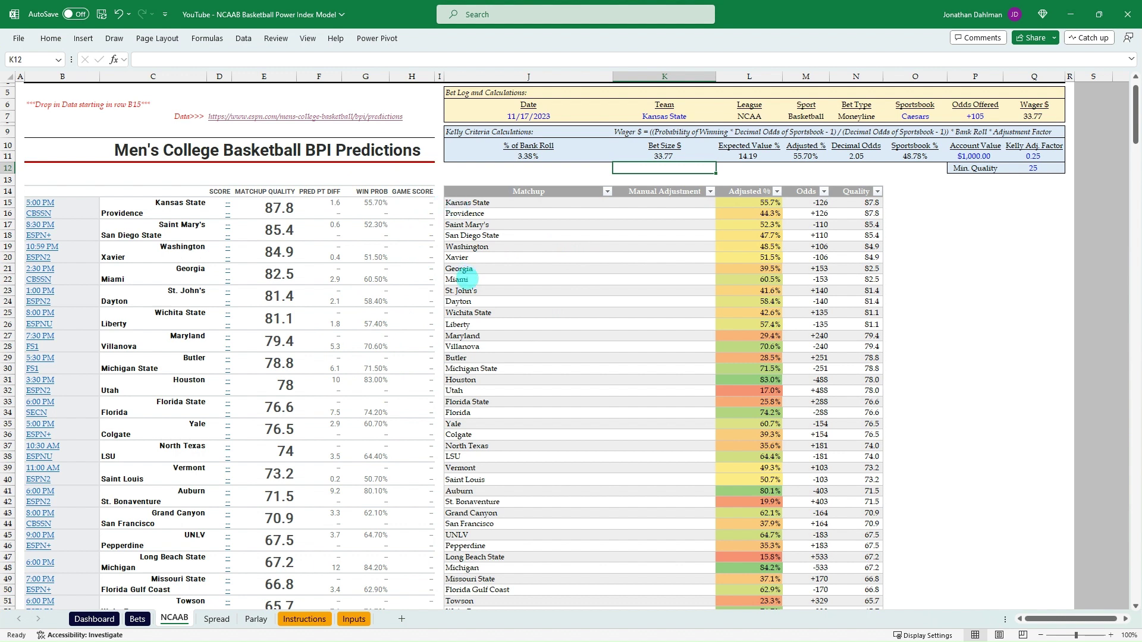
left_click(542, 175)
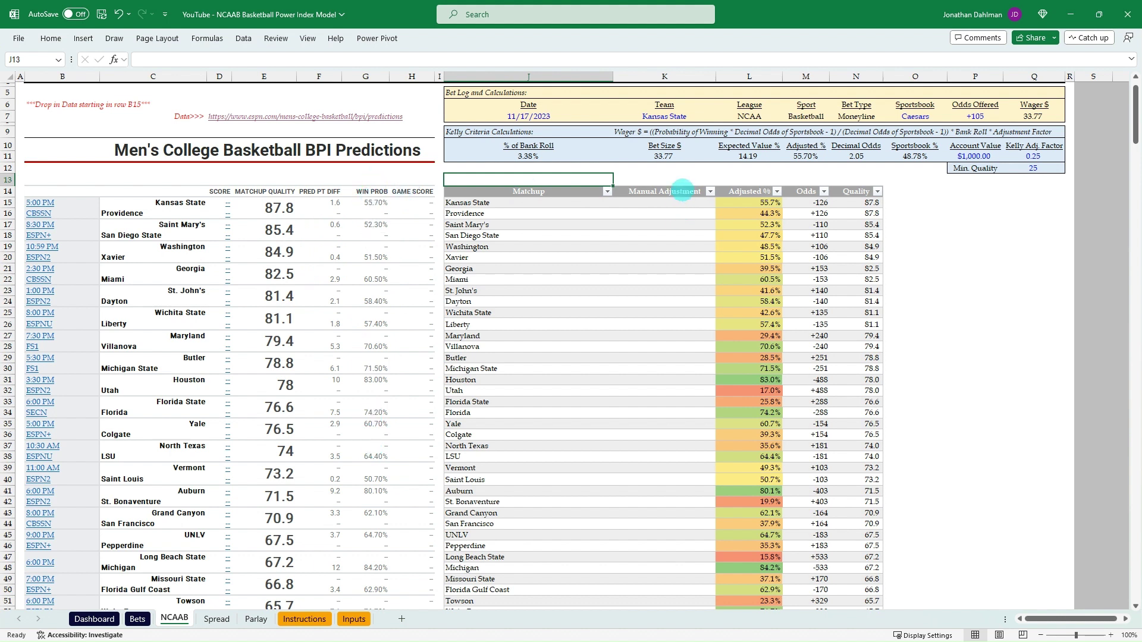
left_click(677, 179)
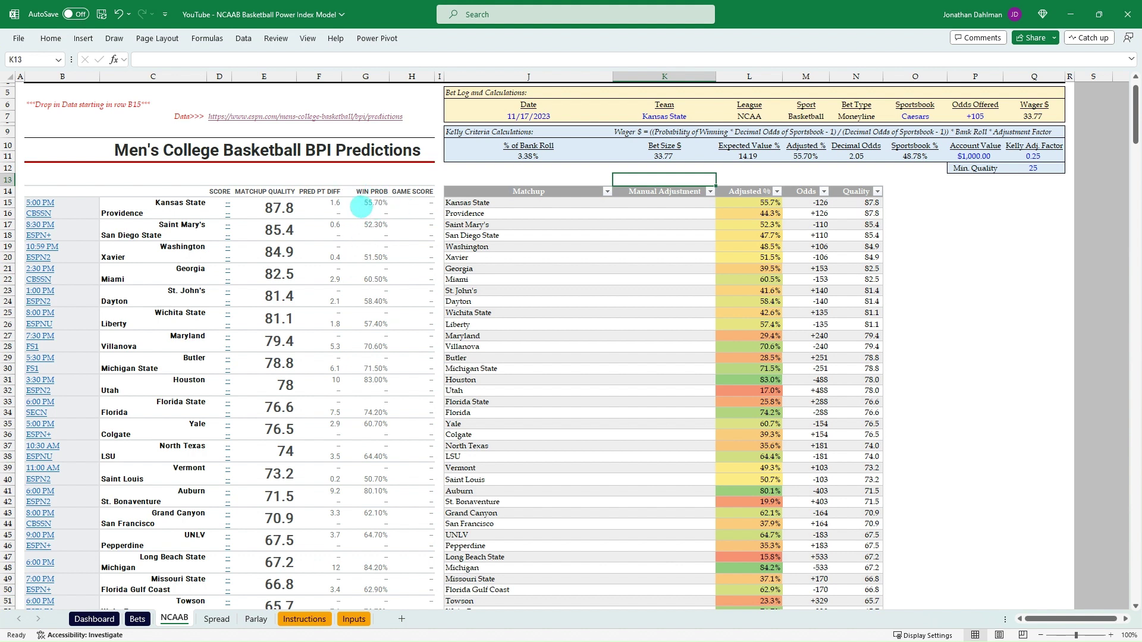
left_click(373, 205)
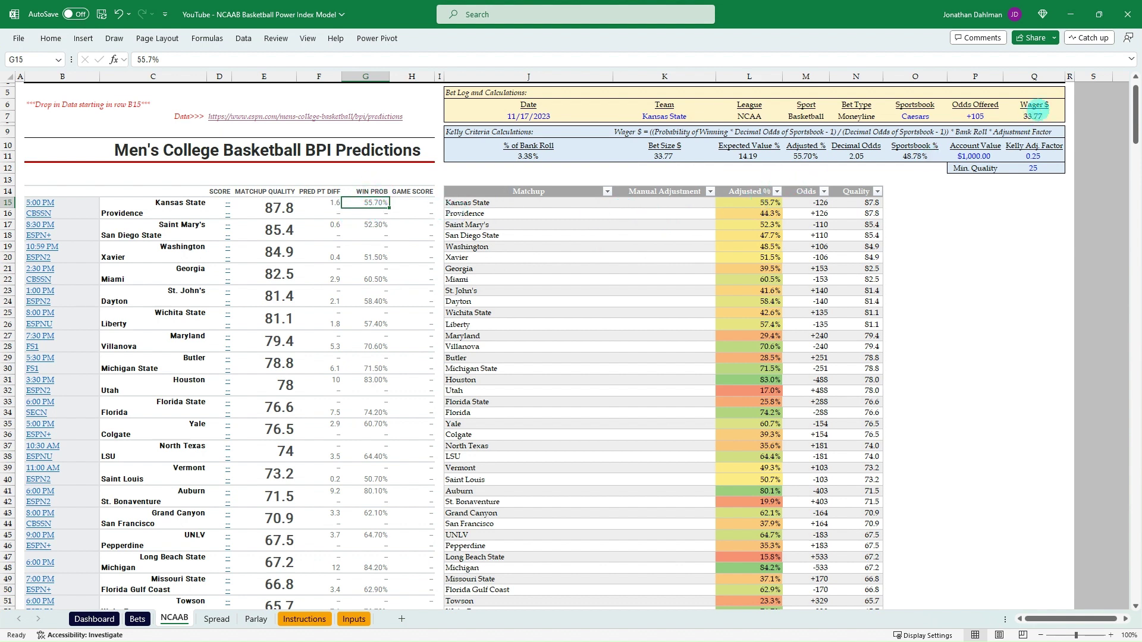
left_click(1034, 114)
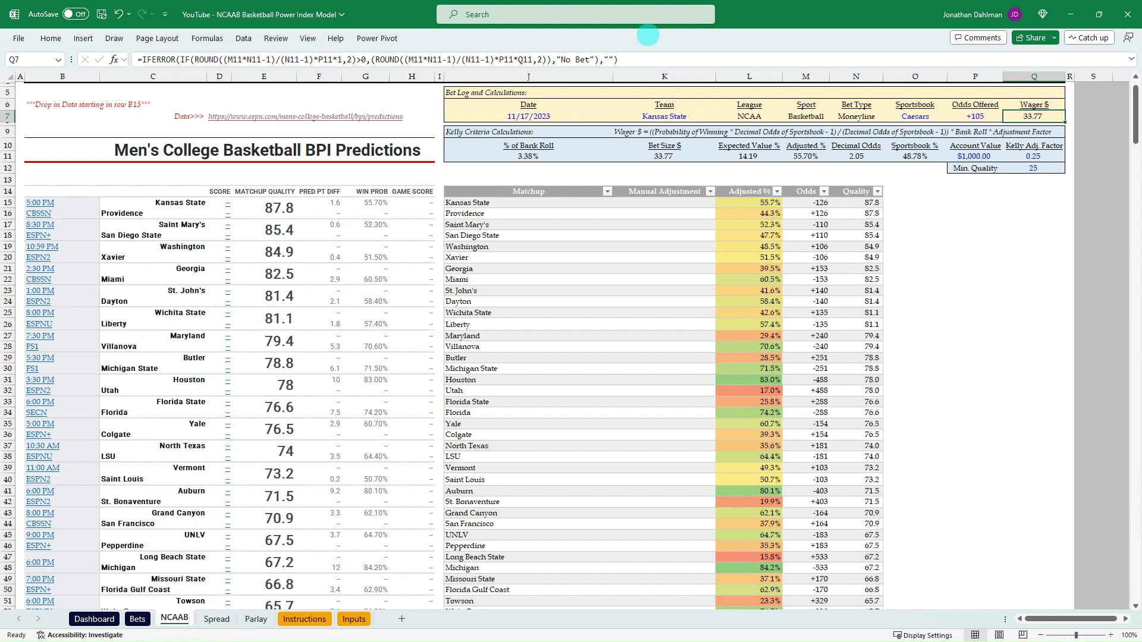
scroll(547, 289, "down", 1)
scroll(547, 288, "down", 2)
scroll(547, 286, "up", 3)
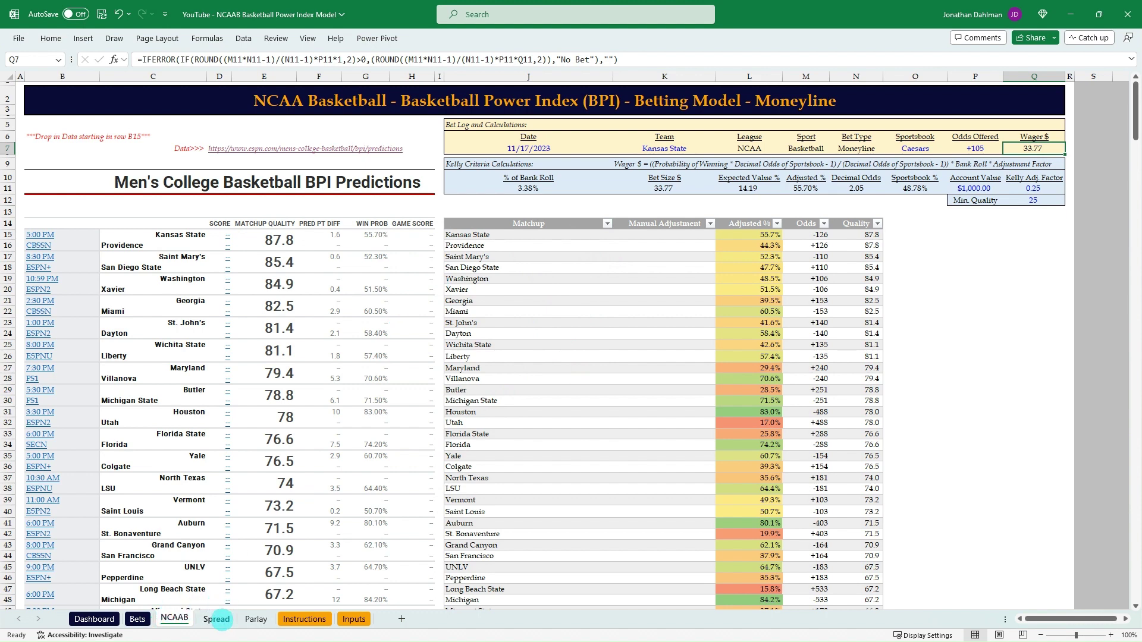
On the Spread sheet, inspect the matchup, predicted point difference and rounded spread formulas.
left_click(217, 619)
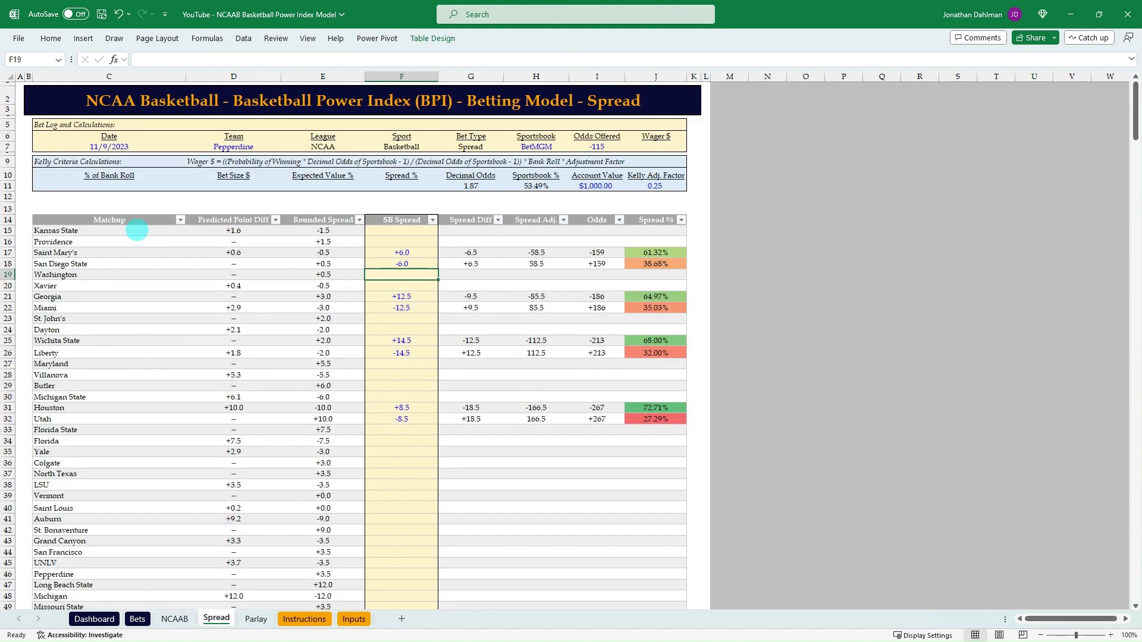
left_click(105, 232)
left_click(129, 329)
scroll(129, 330, "down", 4)
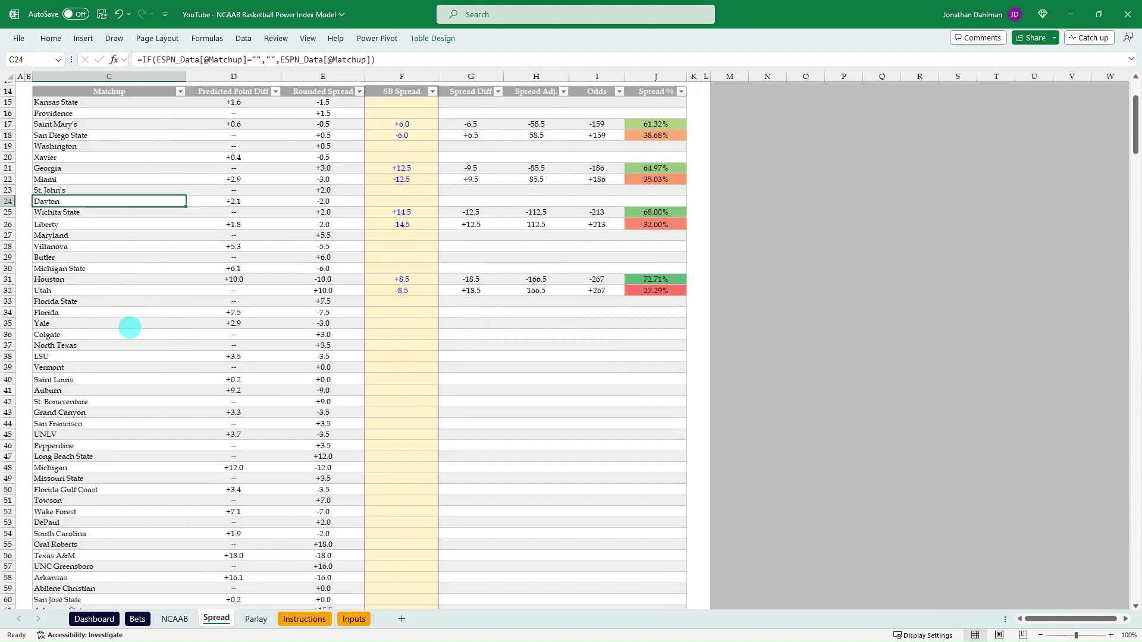
scroll(131, 325, "down", 15)
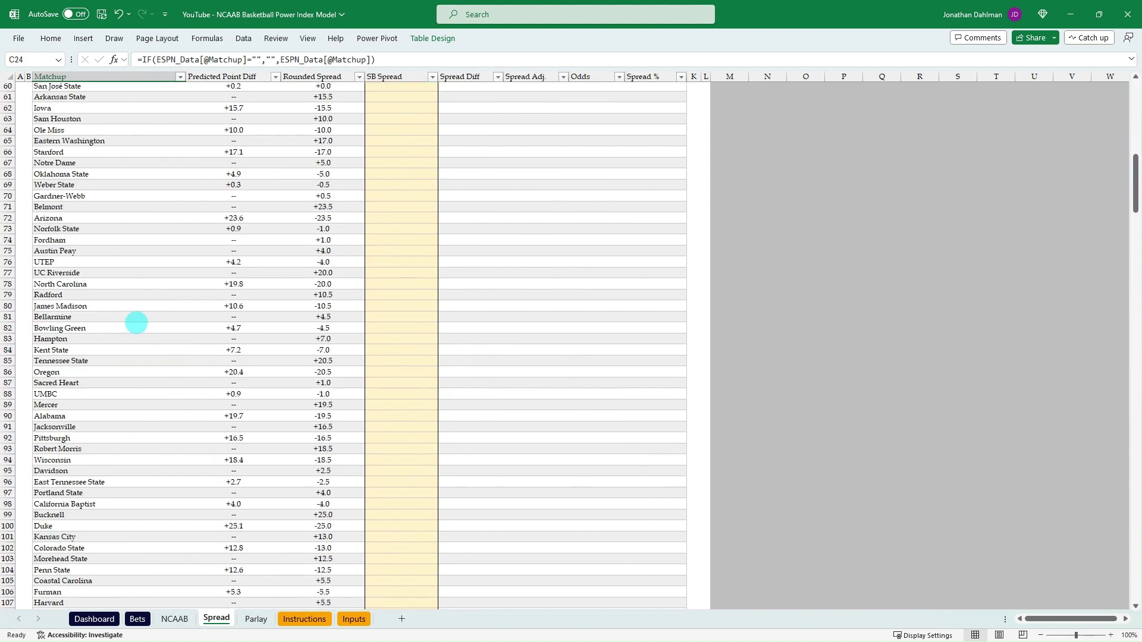
scroll(143, 322, "up", 10)
scroll(144, 322, "up", 9)
left_click(233, 202)
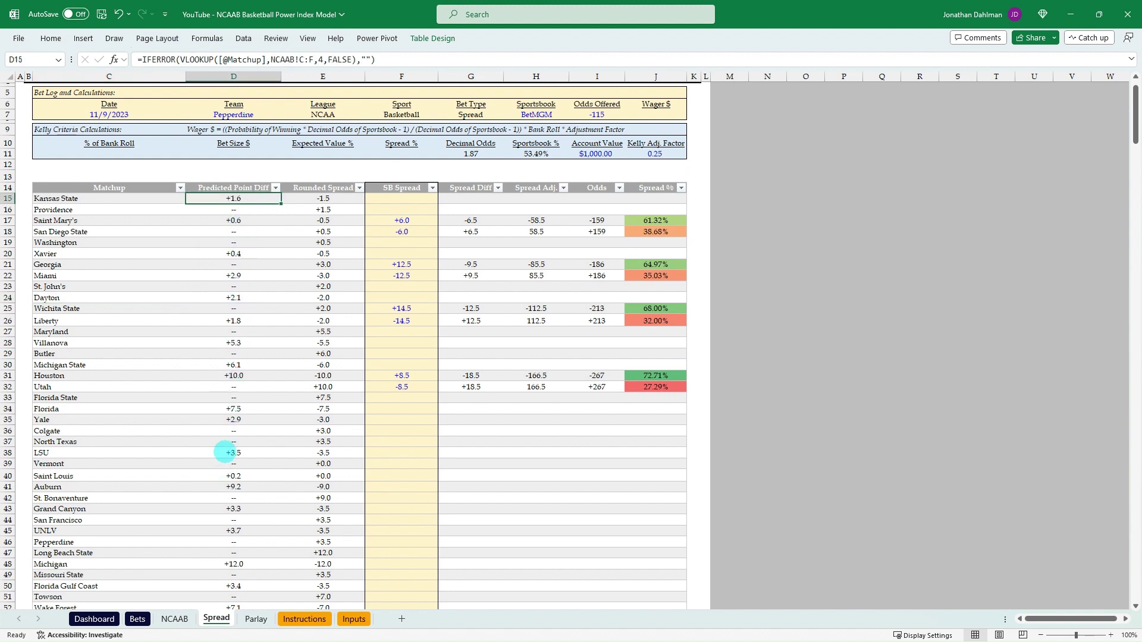
left_click(326, 199)
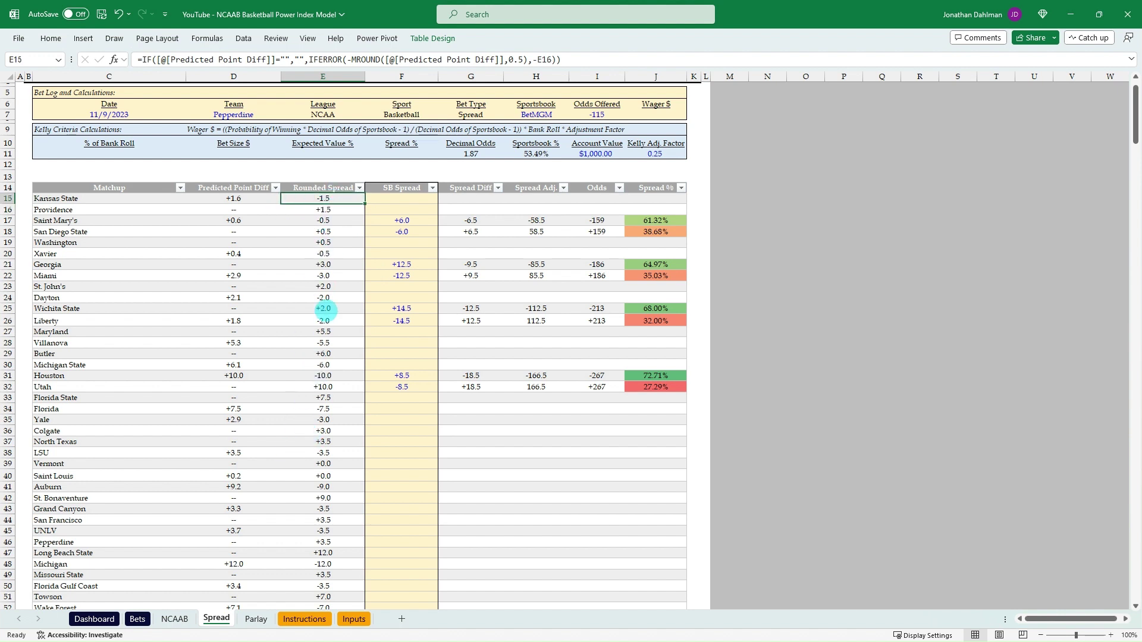
Clear the old SB Spread values and select Georgia's SB Spread cell beside its +3.0 spread.
left_click_drag(402, 220, 402, 396)
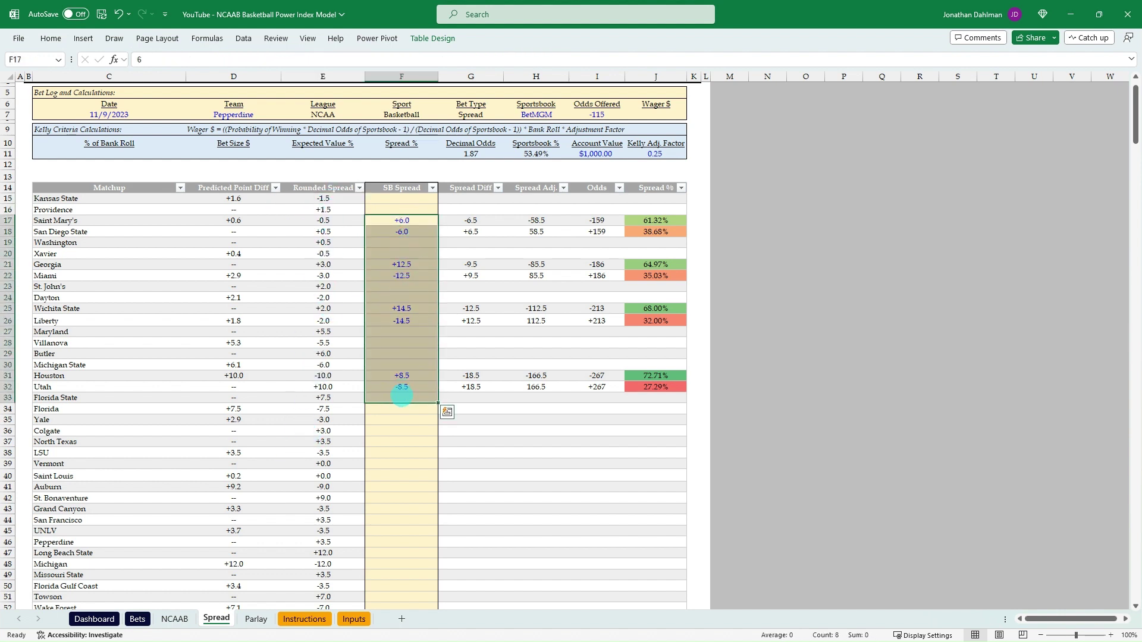
key("Delete")
left_click(408, 211)
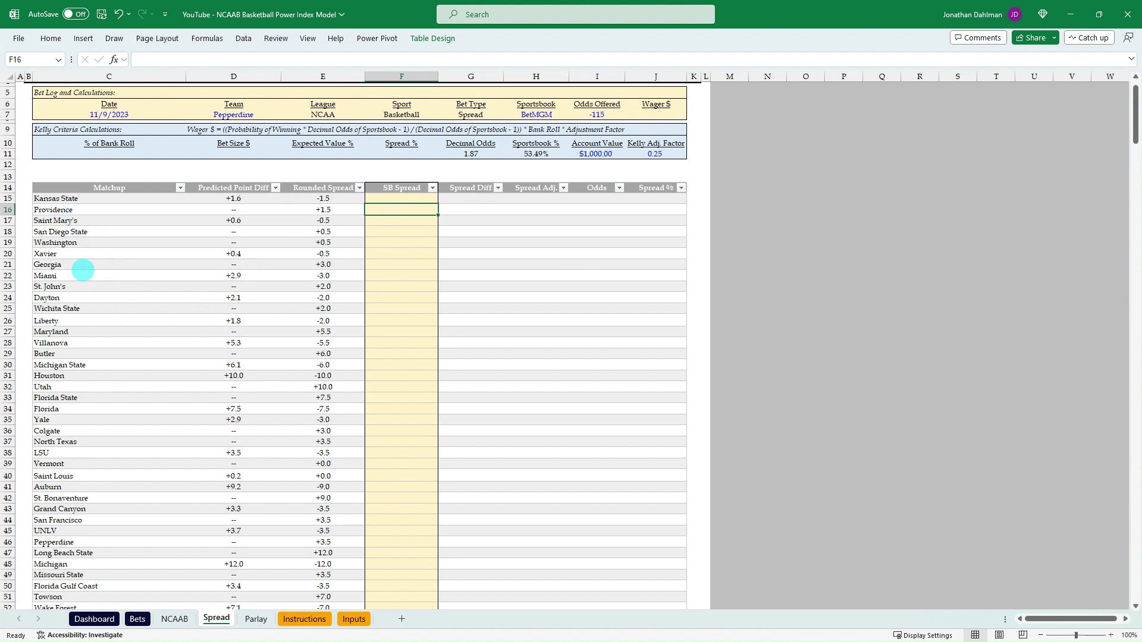
left_click(83, 288)
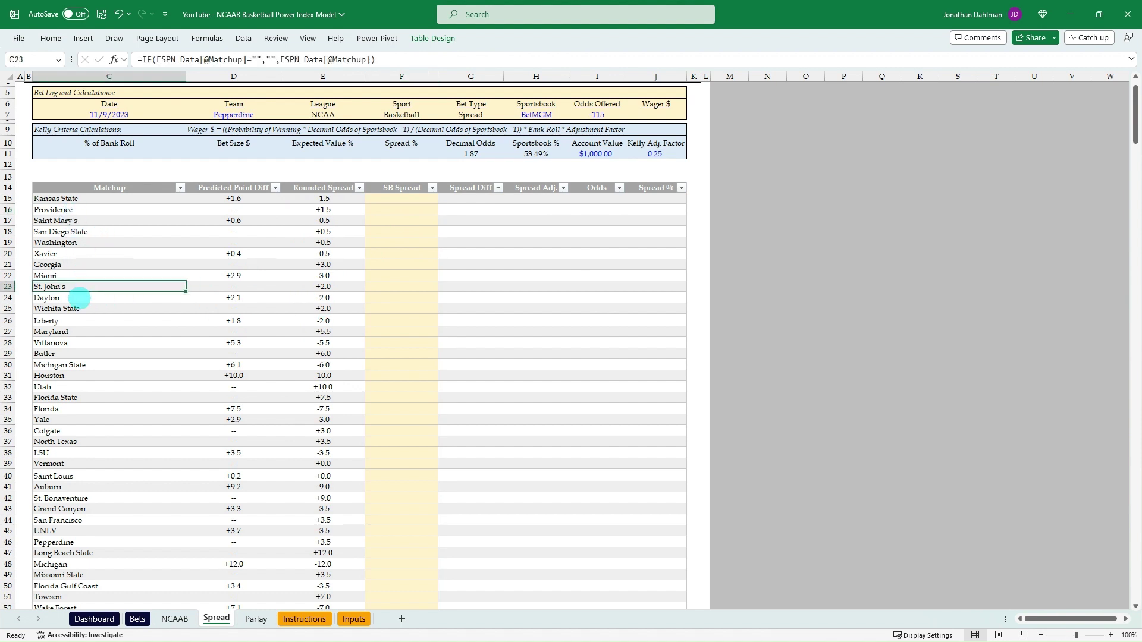
left_click(86, 273)
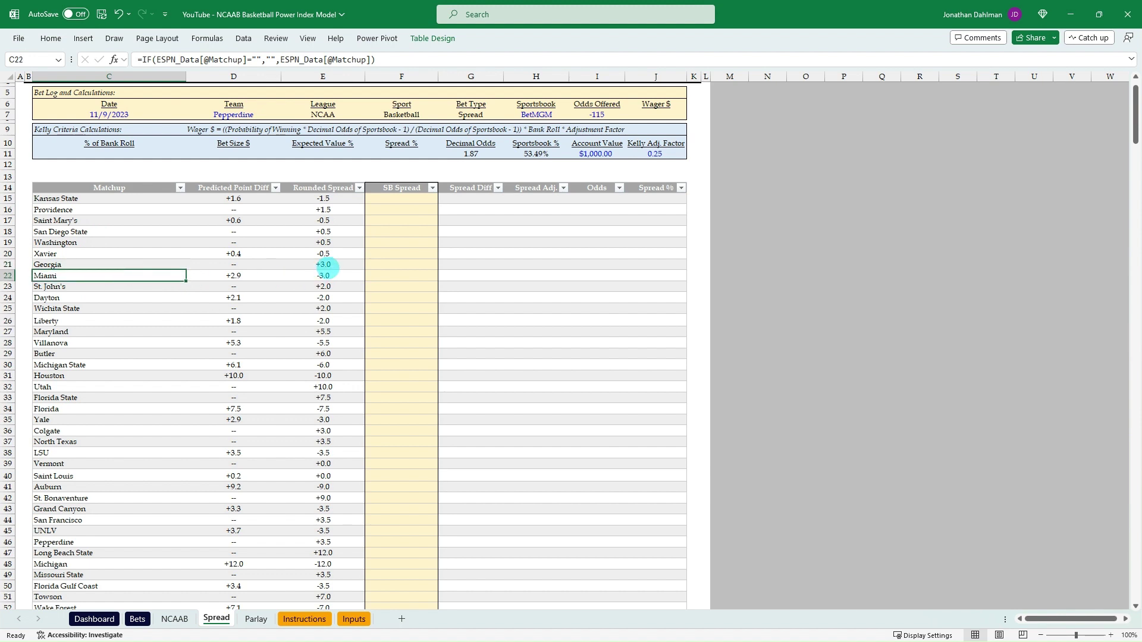
left_click(328, 265)
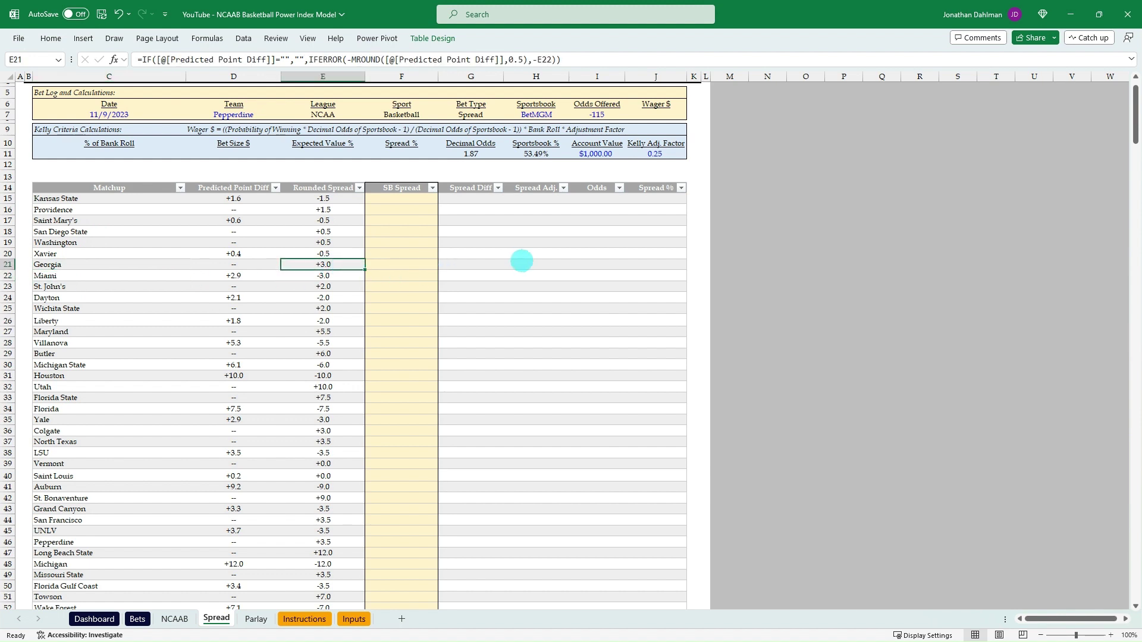
key("Right")
Switch Sportsbook Review's odds table to Point Spread and scroll through the games.
key("alt+Tab")
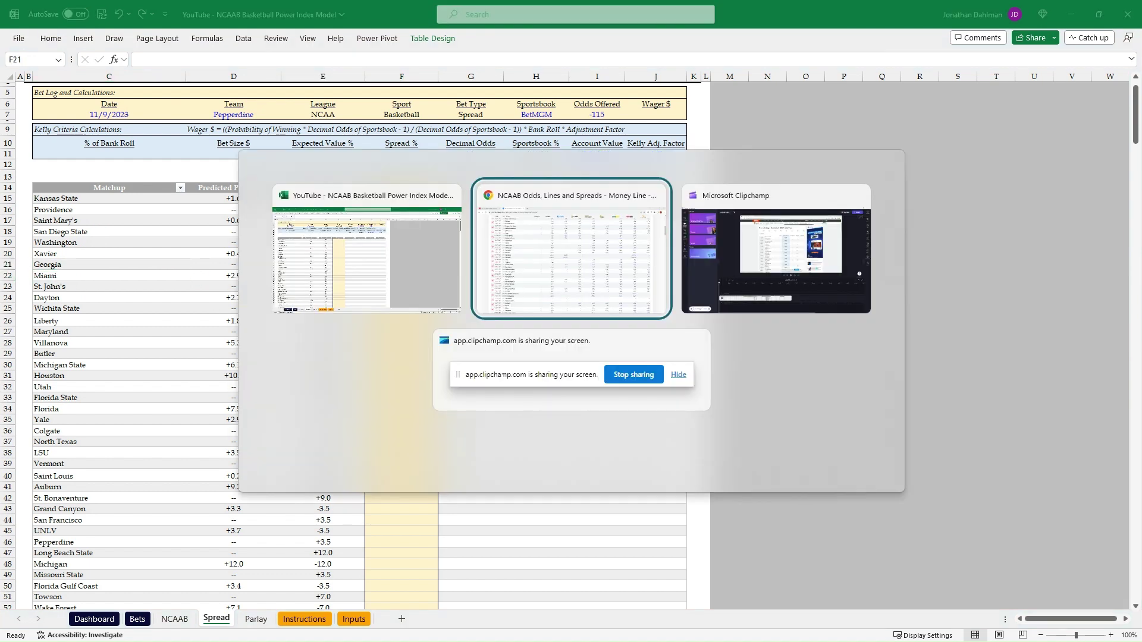
scroll(345, 178, "up", 10)
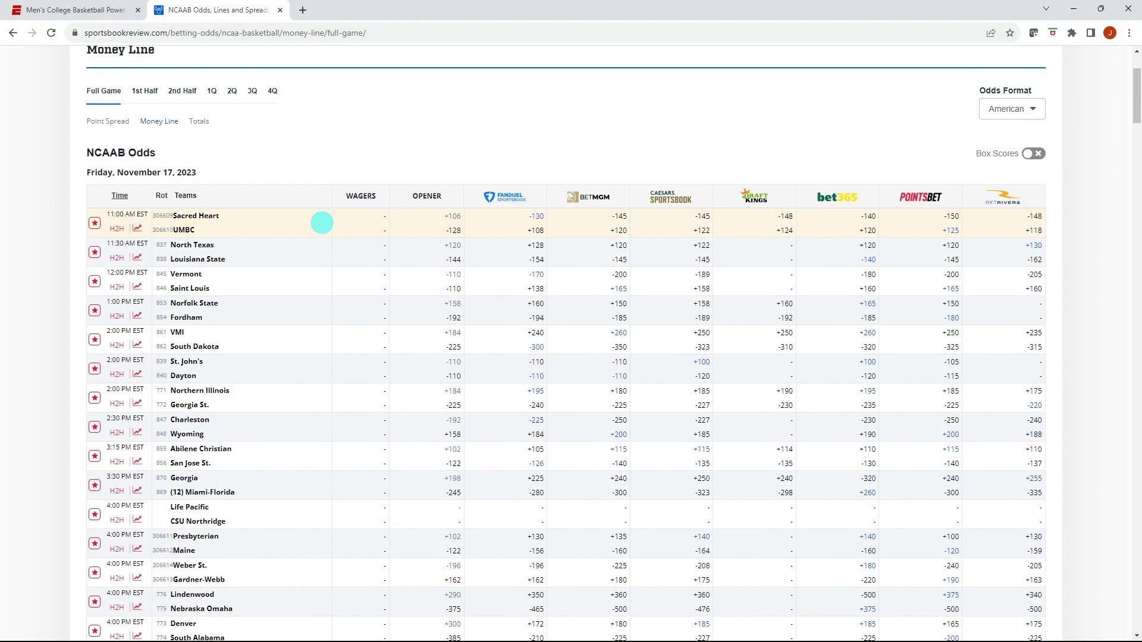
left_click(104, 263)
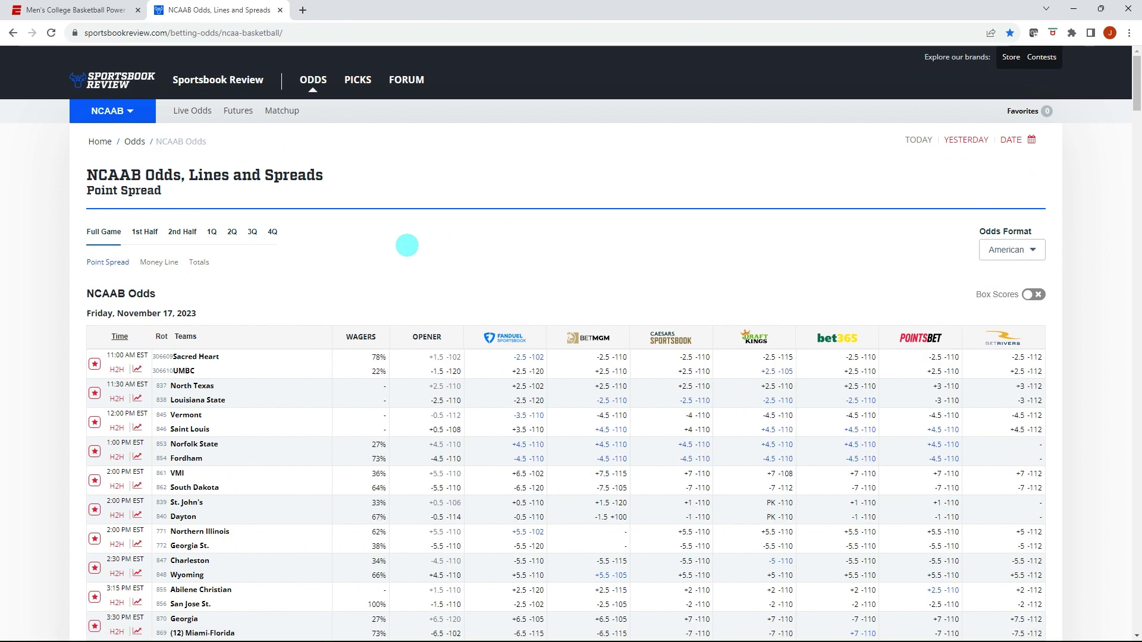
scroll(374, 297, "down", 1)
scroll(374, 296, "down", 3)
scroll(285, 289, "down", 2)
scroll(283, 298, "down", 3)
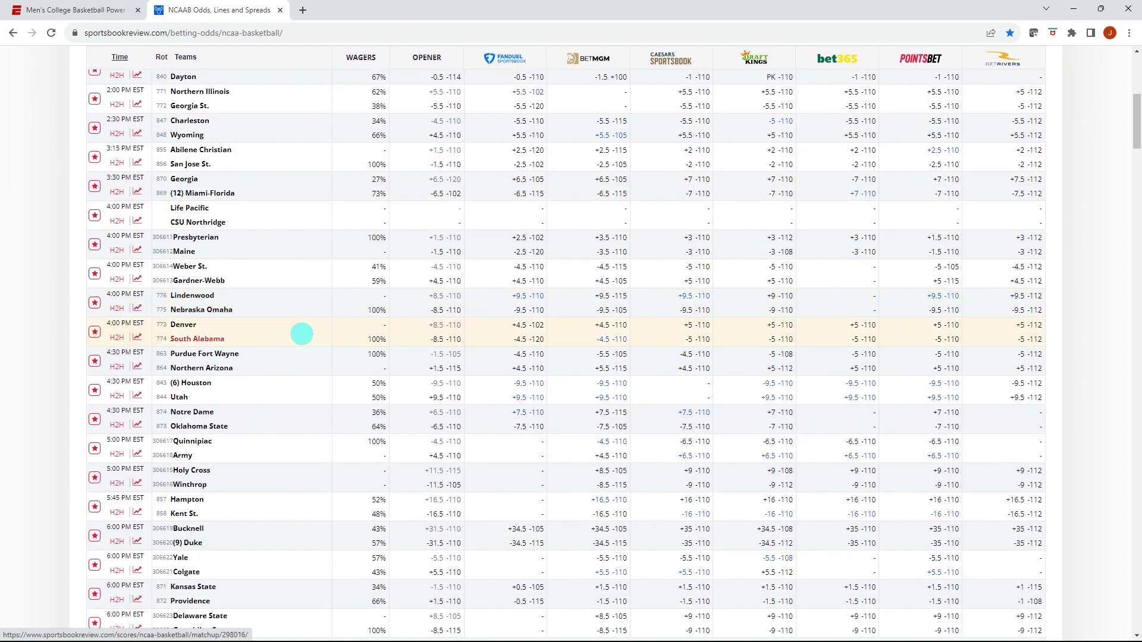
scroll(304, 338, "down", 2)
Search the page for 'miami' to find Georgia +7 vs Miami -7, then return to Excel.
key("ctrl+f")
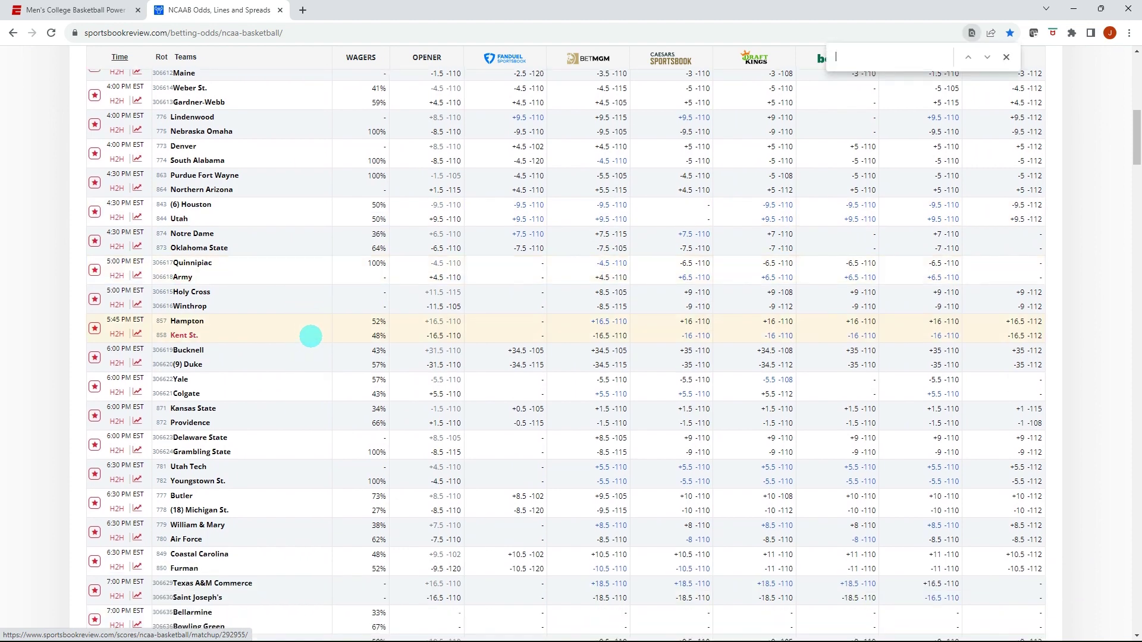
type("miami")
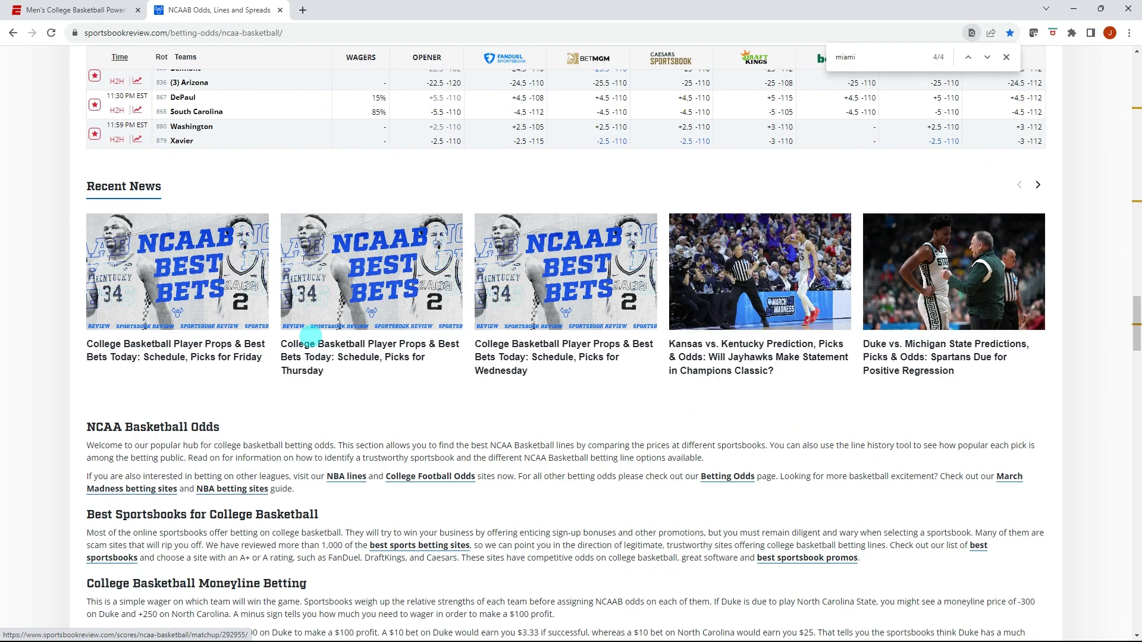
key("Escape")
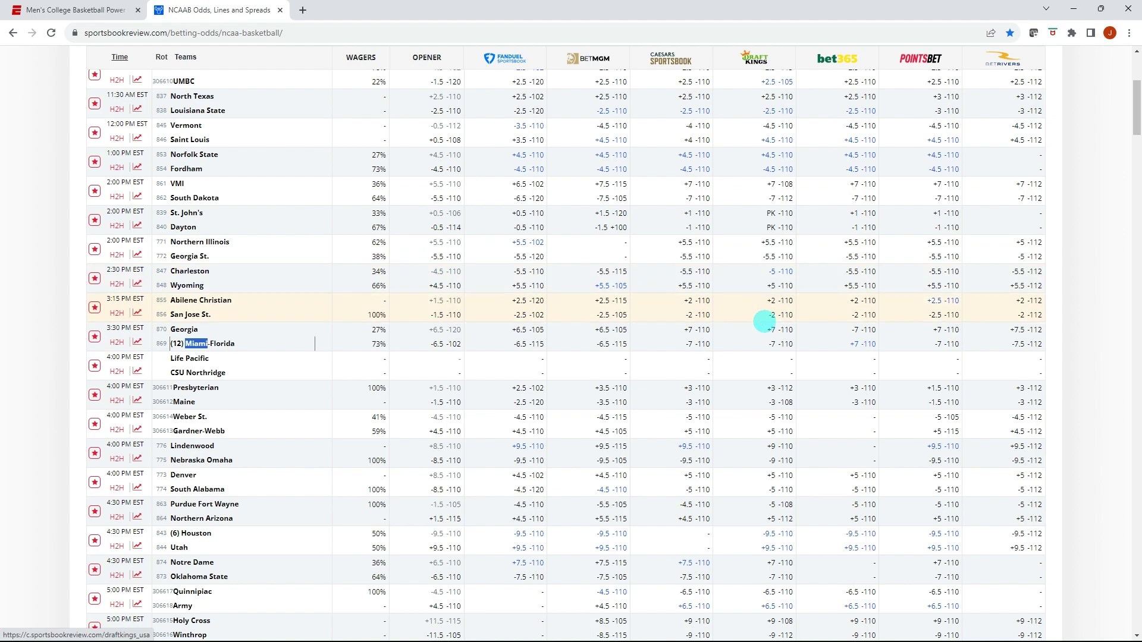
key("alt+Tab")
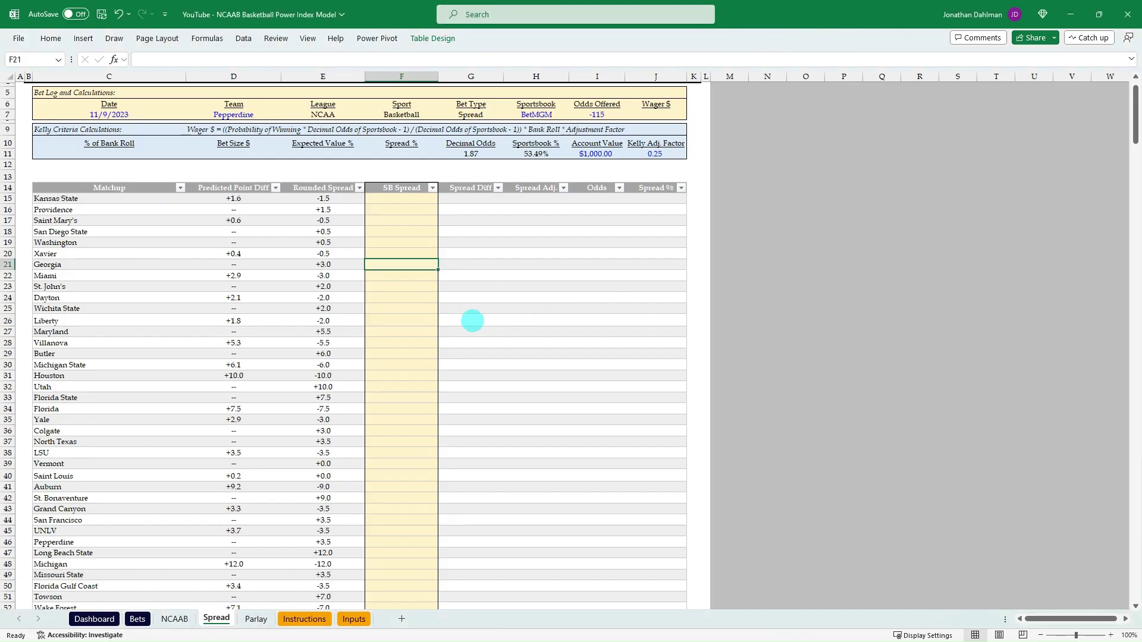
type("7")
key("Return")
type("-7")
key("Up")
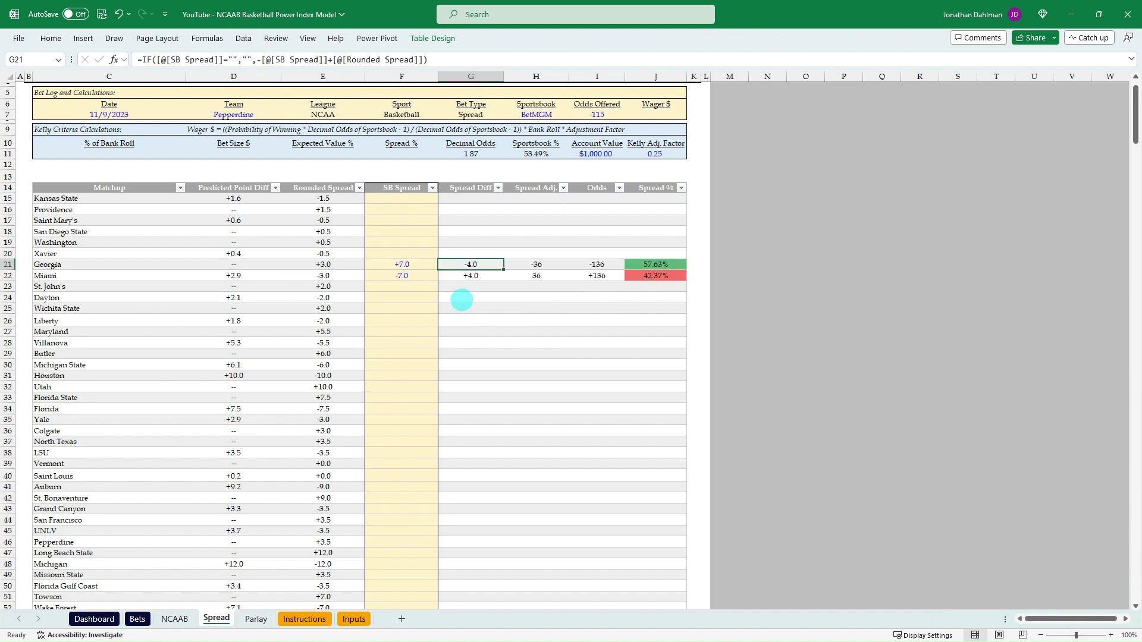
key("Right")
scroll(464, 303, "up", 1)
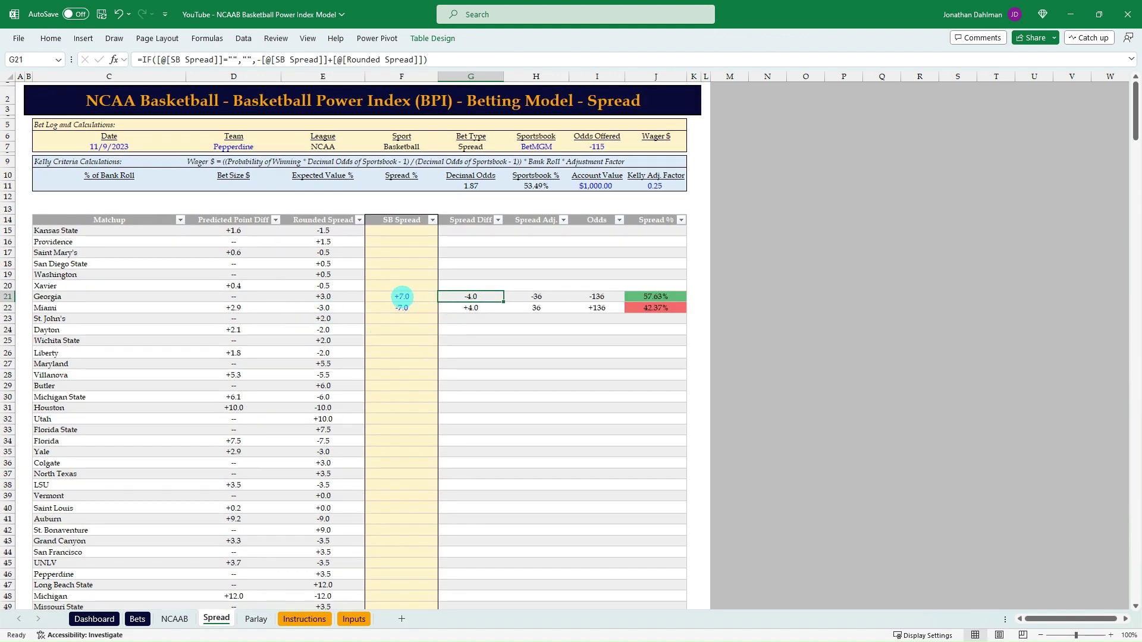
left_click(400, 298)
left_click(343, 301)
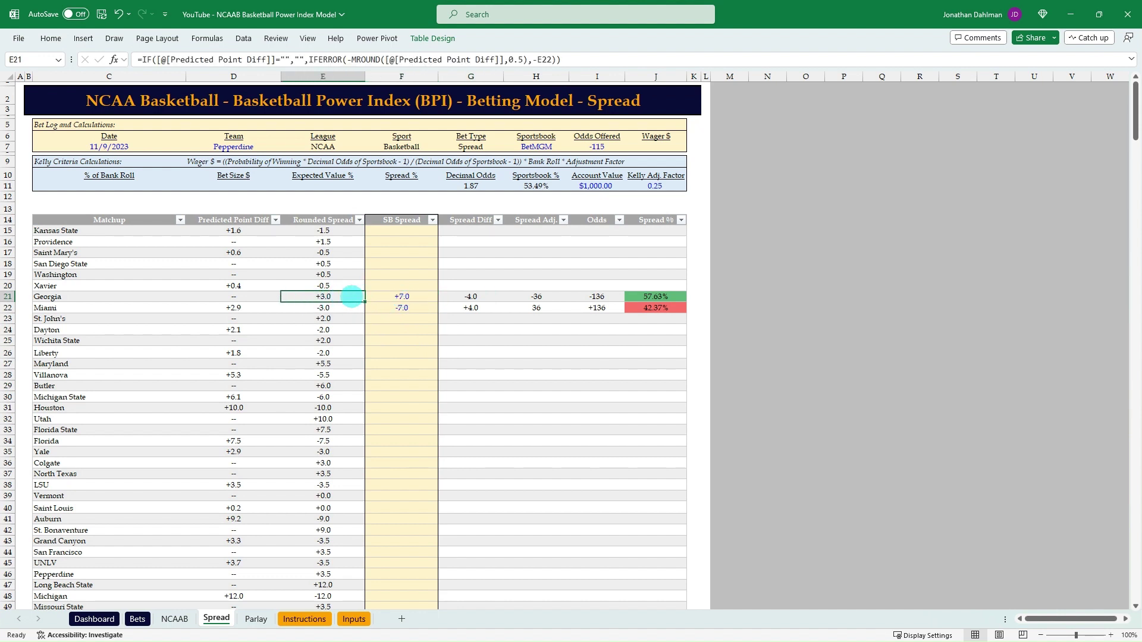
left_click(403, 297)
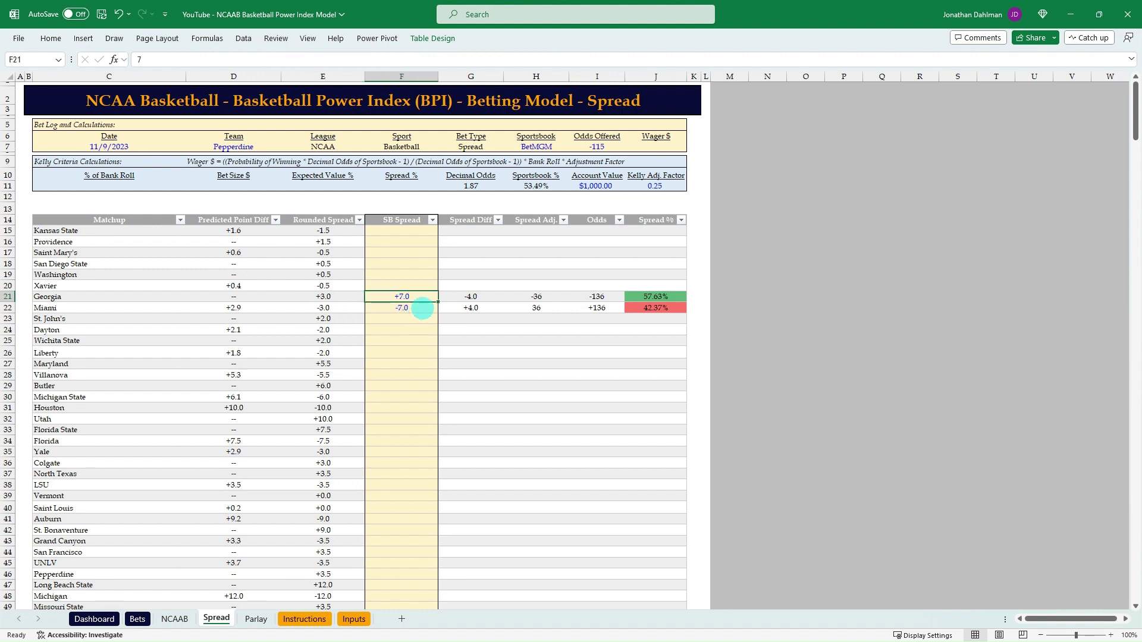
left_click(470, 297)
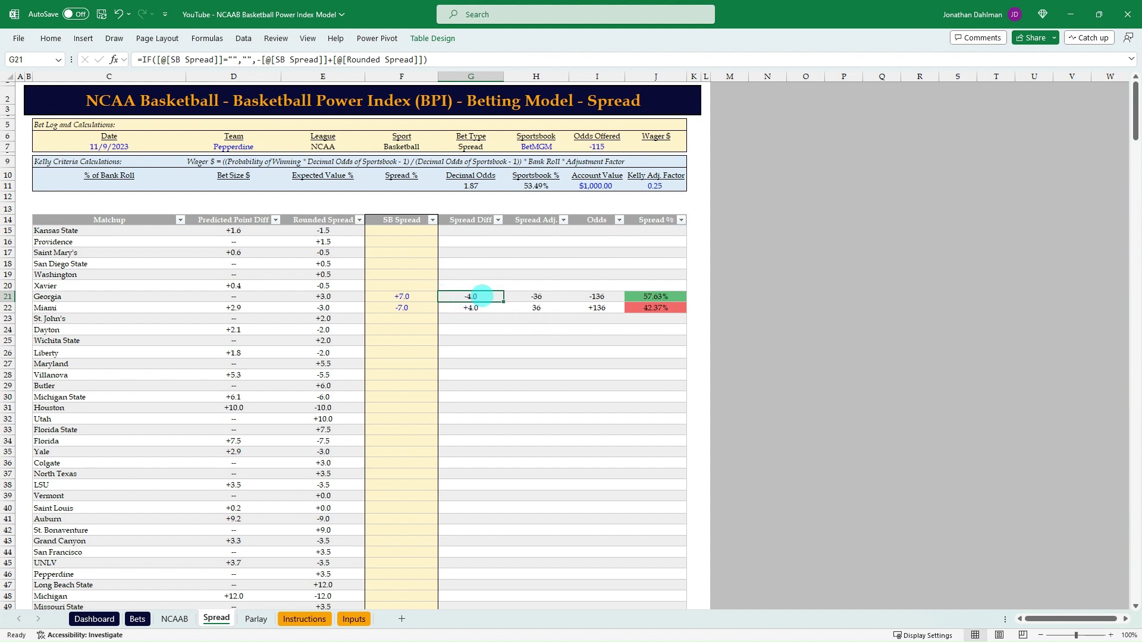
left_click(509, 298)
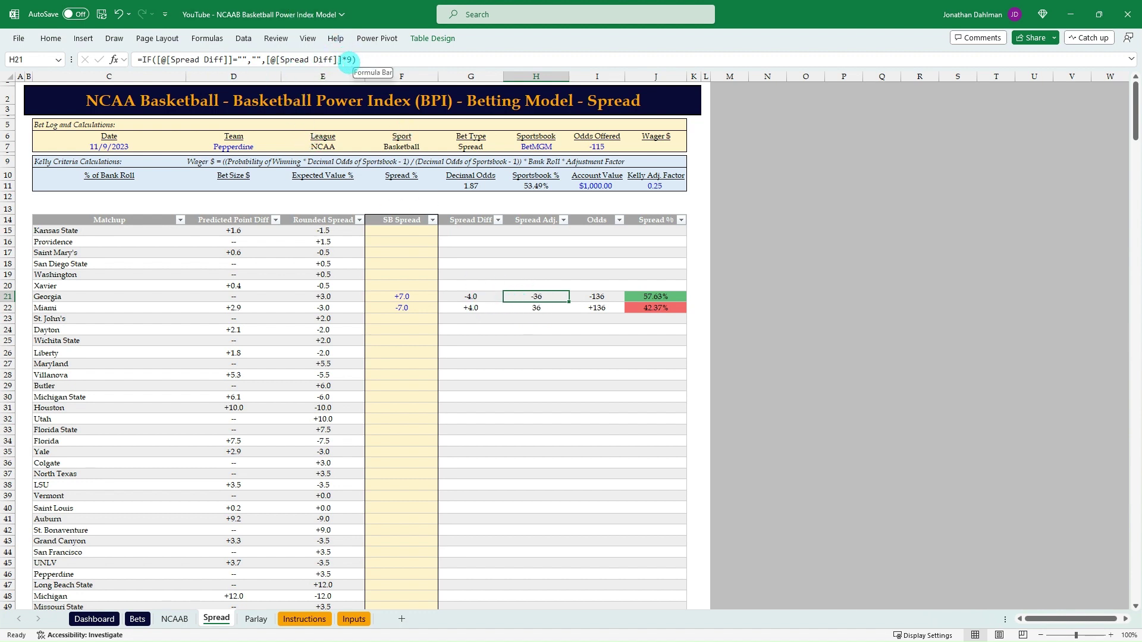
key("Right")
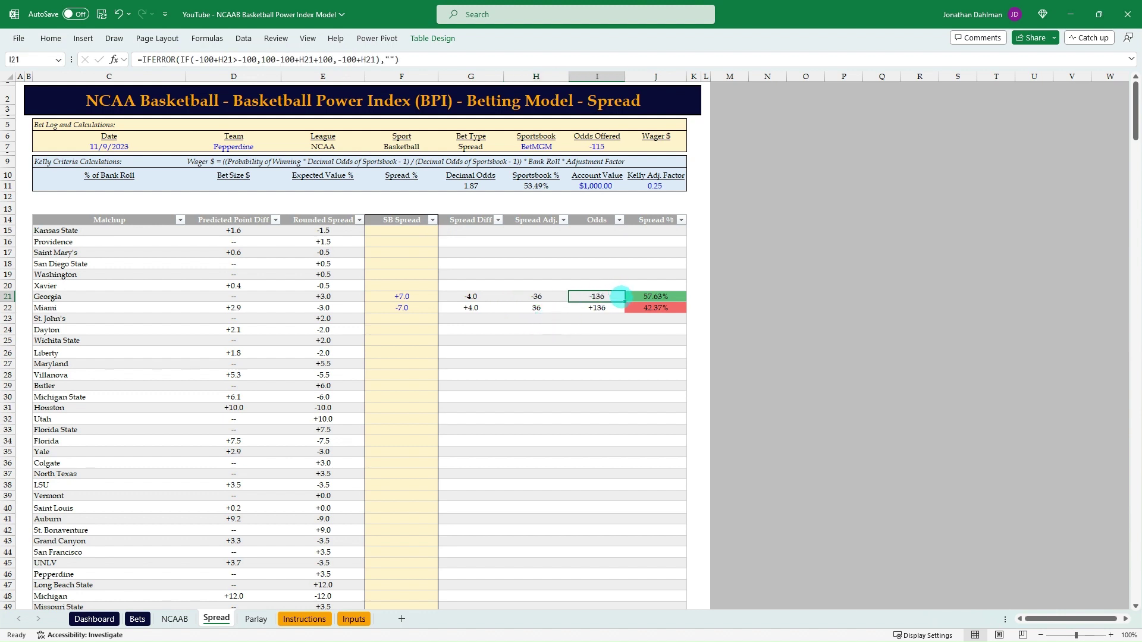
left_click(613, 307)
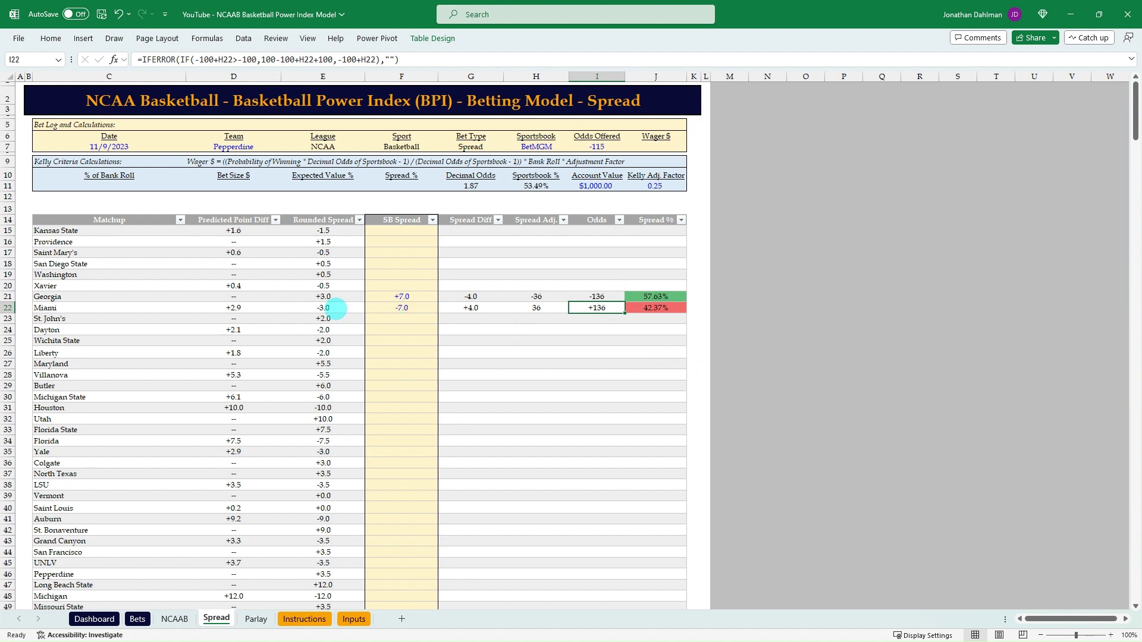
left_click(337, 308)
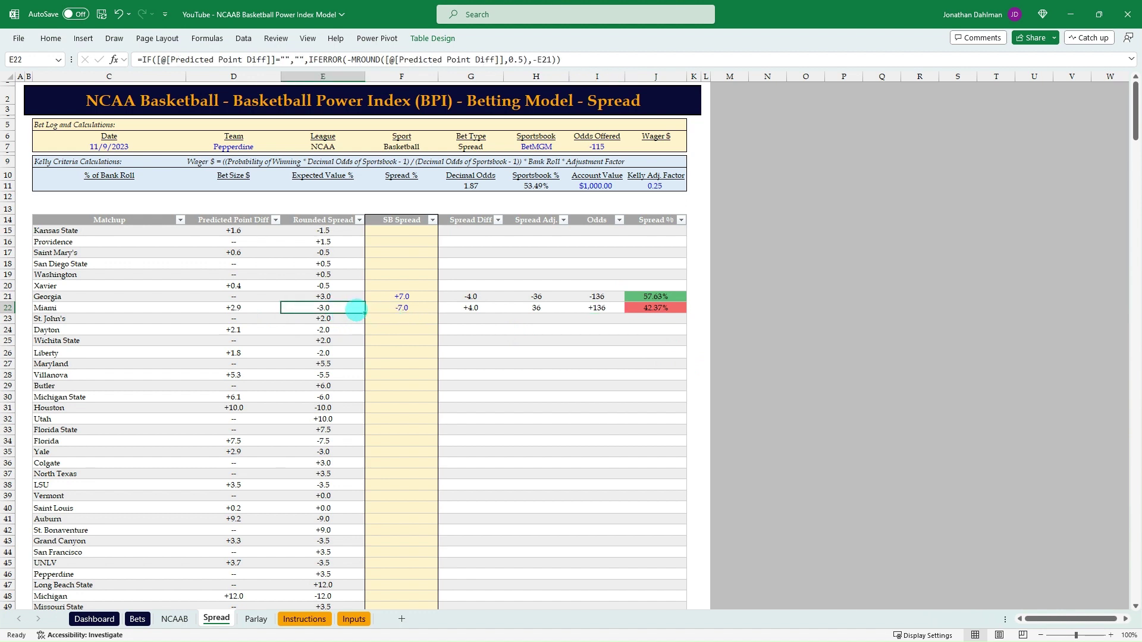
left_click(404, 308)
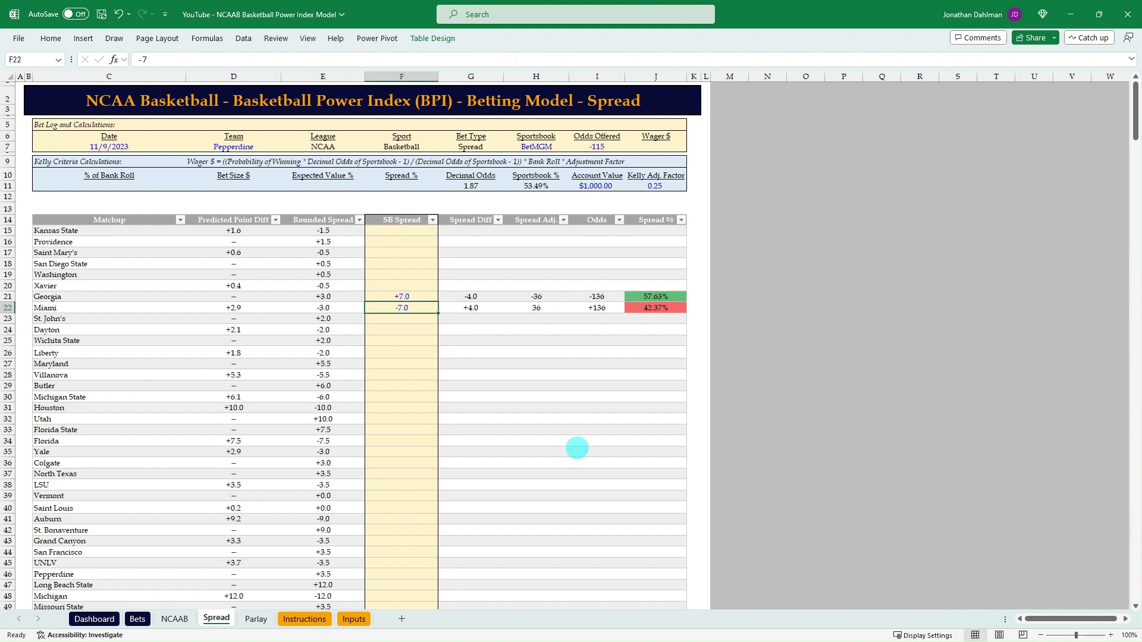
left_click(598, 308)
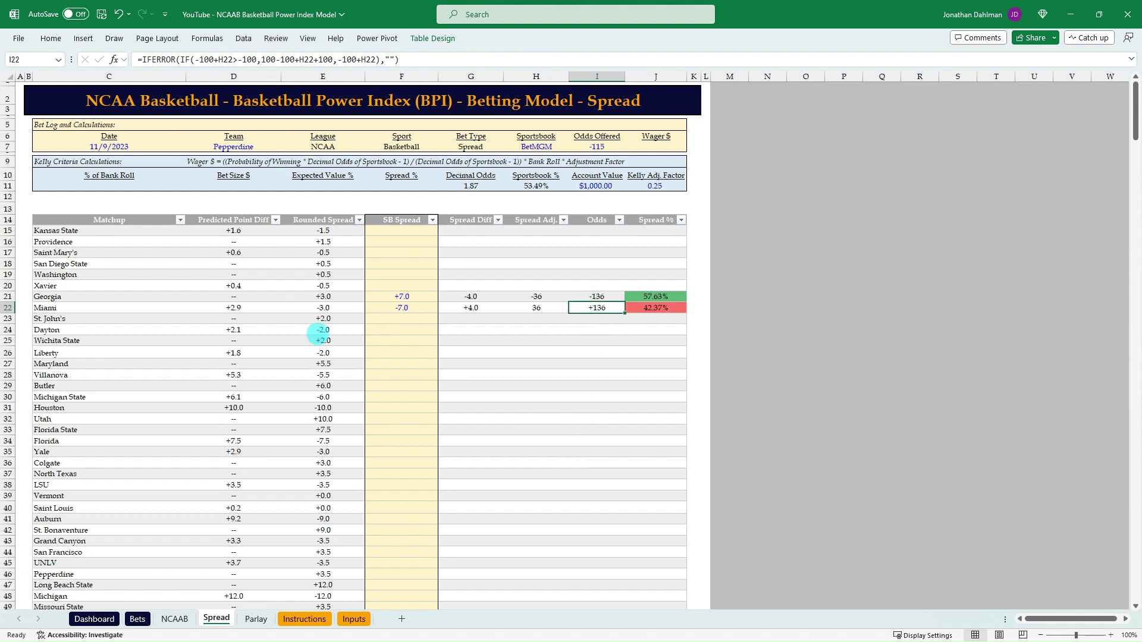
left_click(577, 298)
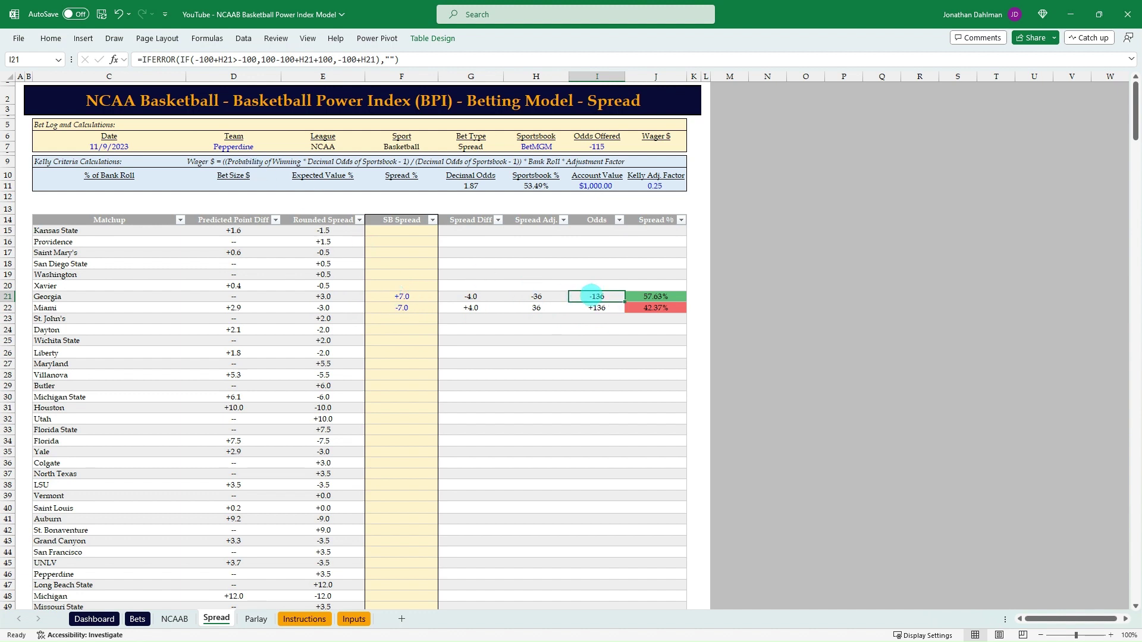
Log the bet dated 11/17 on Georgia at DraftKings with -110 odds.
left_click(123, 147)
type("11/17")
key("Tab")
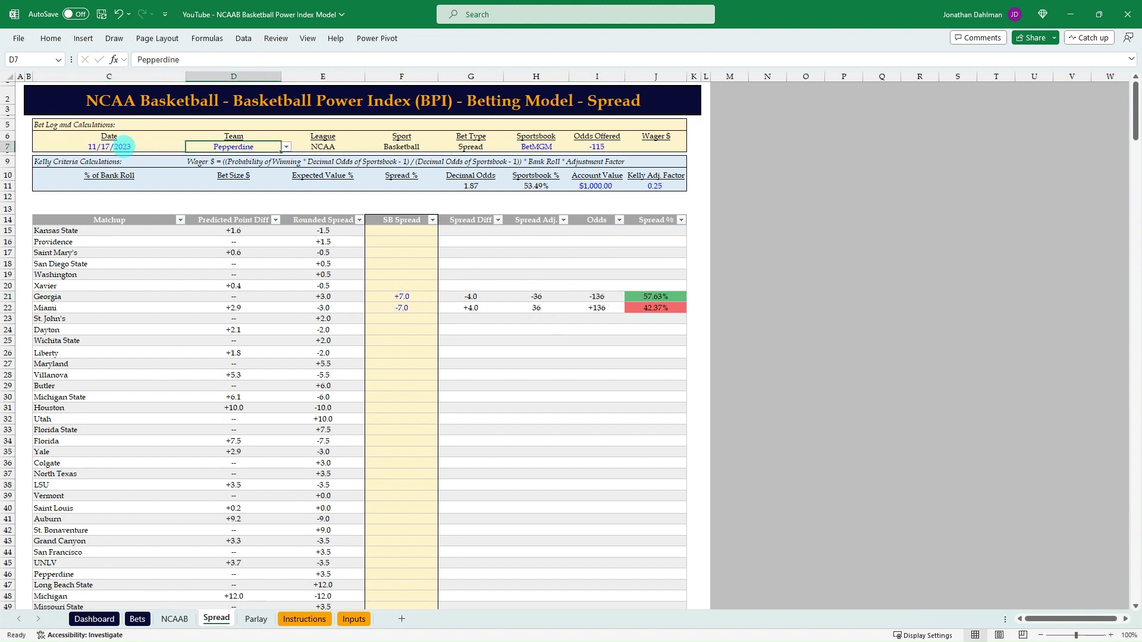
type("Ge")
key("Down")
key("Down")
key("Down")
key("Tab")
key("Tab")
key("Tab")
key("Tab")
key("alt+Down")
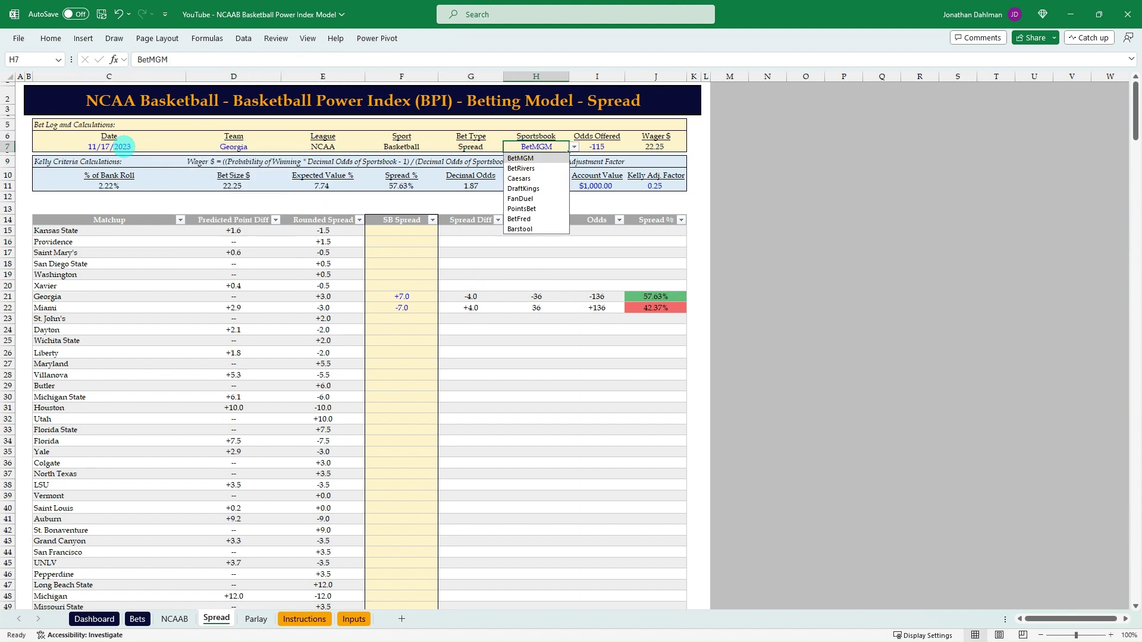
key("Down")
key("Down")
key("Return")
key("Tab")
type("-110")
key("Return")
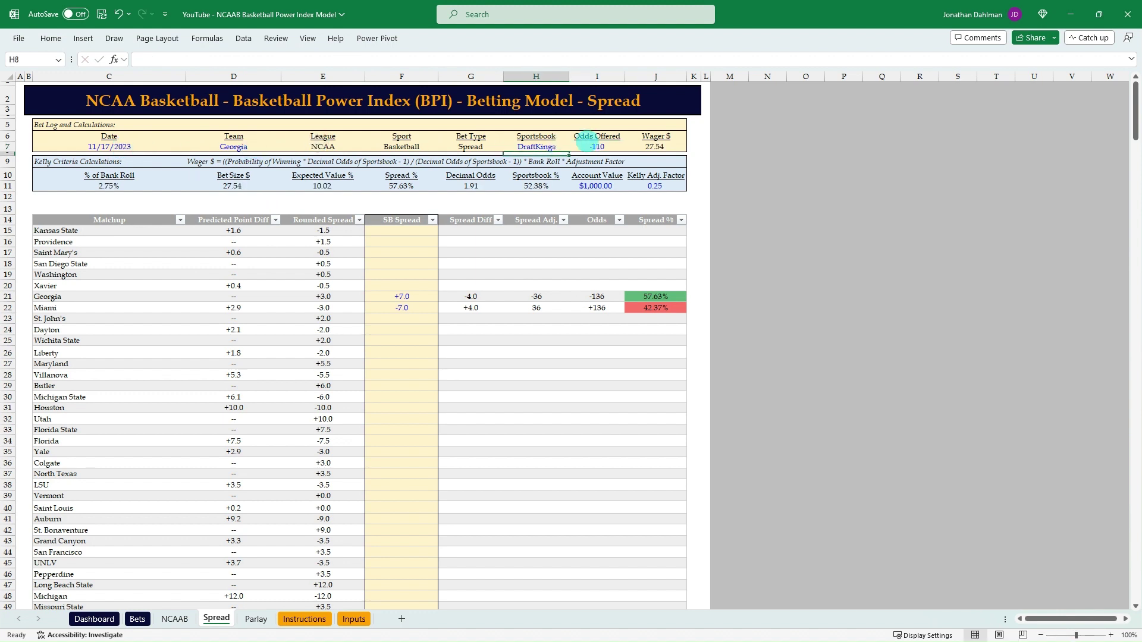
Inspect the Wager $, Sportsbook % and Spread % formulas behind the 27.54 wager.
left_click(639, 147)
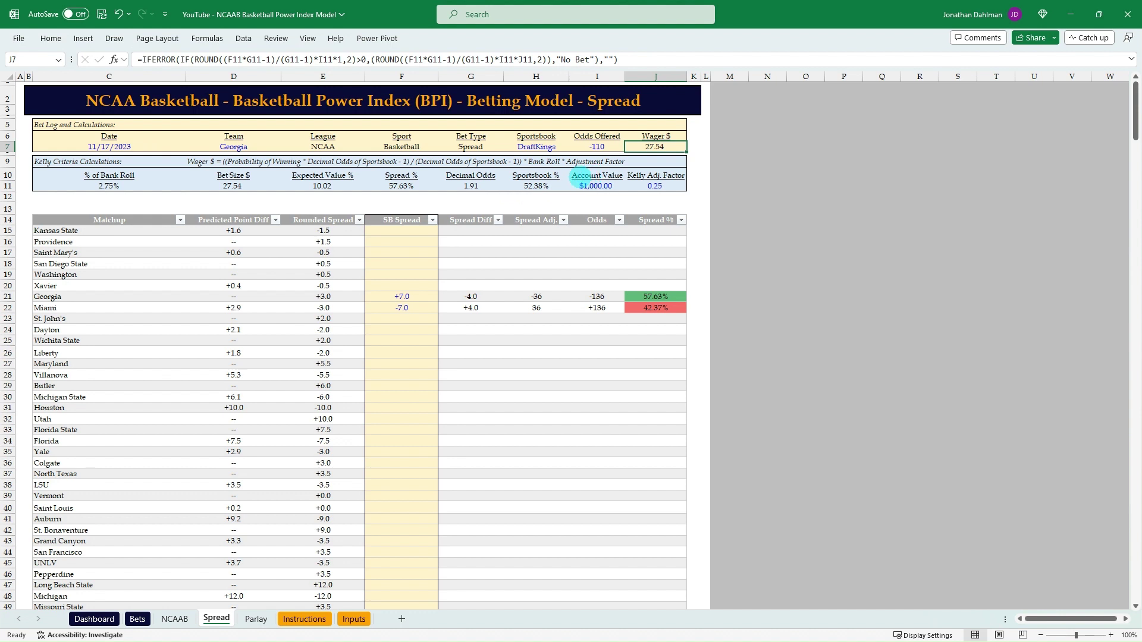
left_click(395, 297)
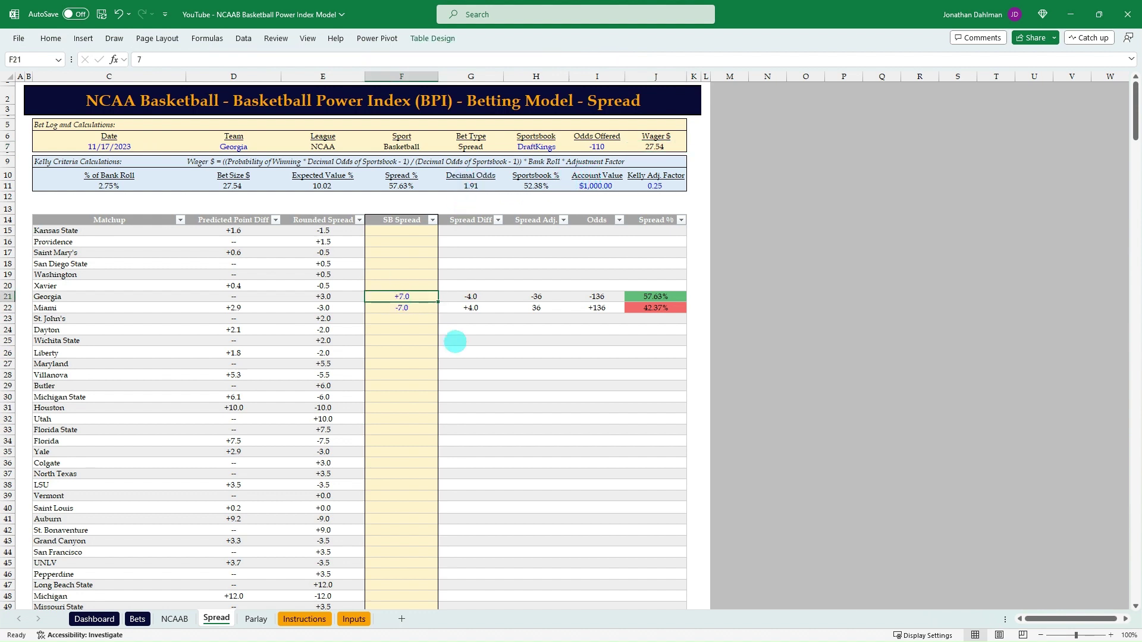
left_click(532, 185)
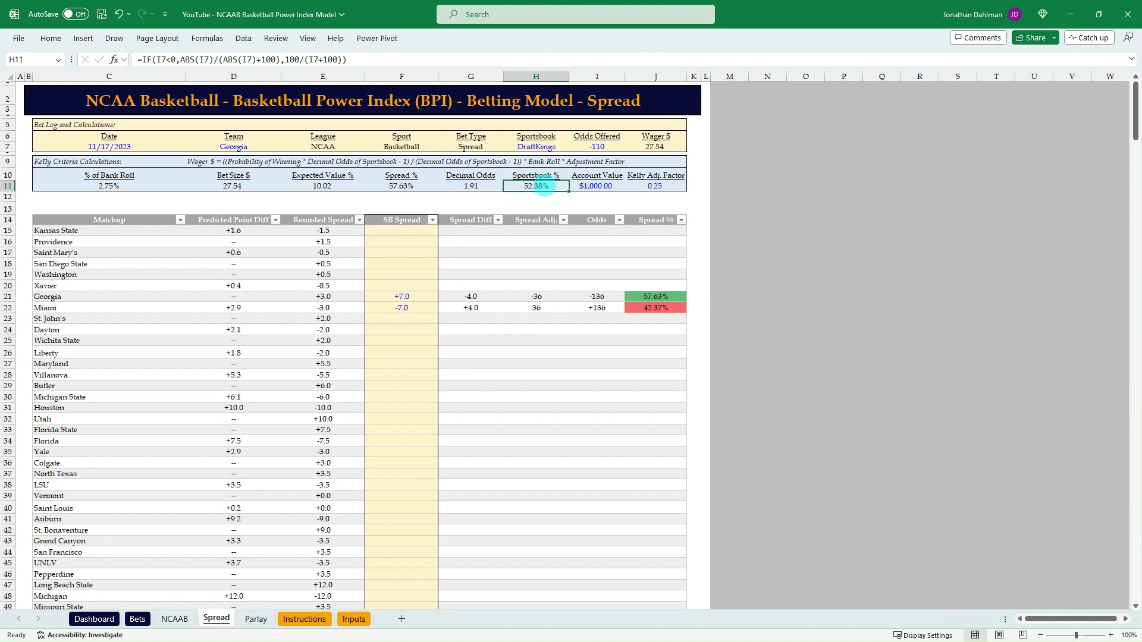
left_click(395, 178)
left_click(401, 183)
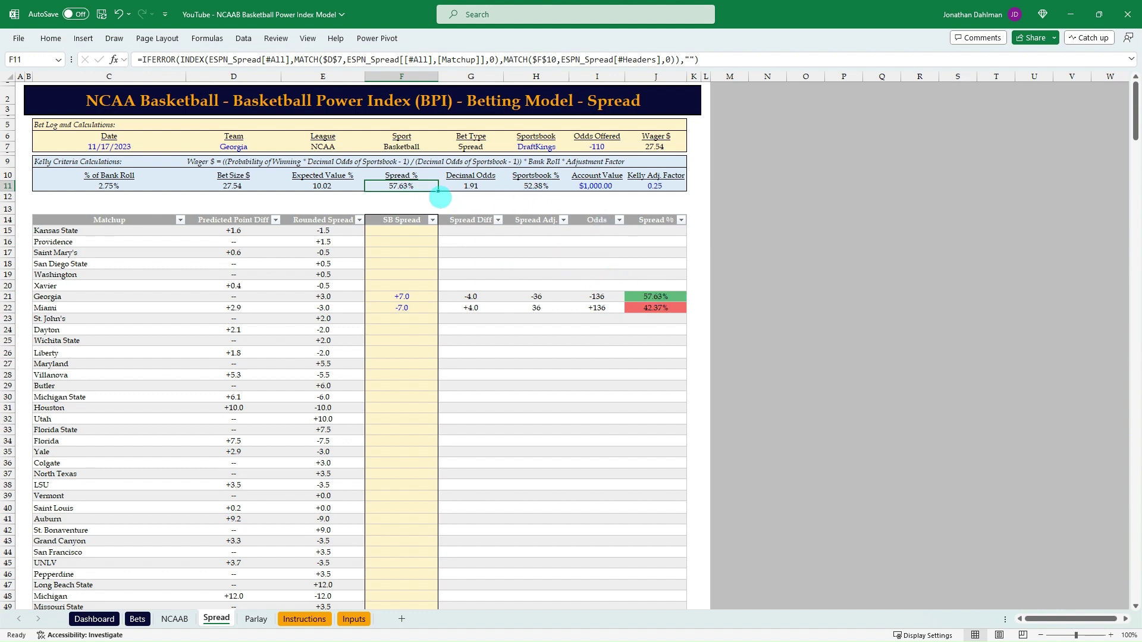
Check the odds site, then set Georgia's sportsbook spread to 5, dropping the wager to 9.17.
key("alt+Tab")
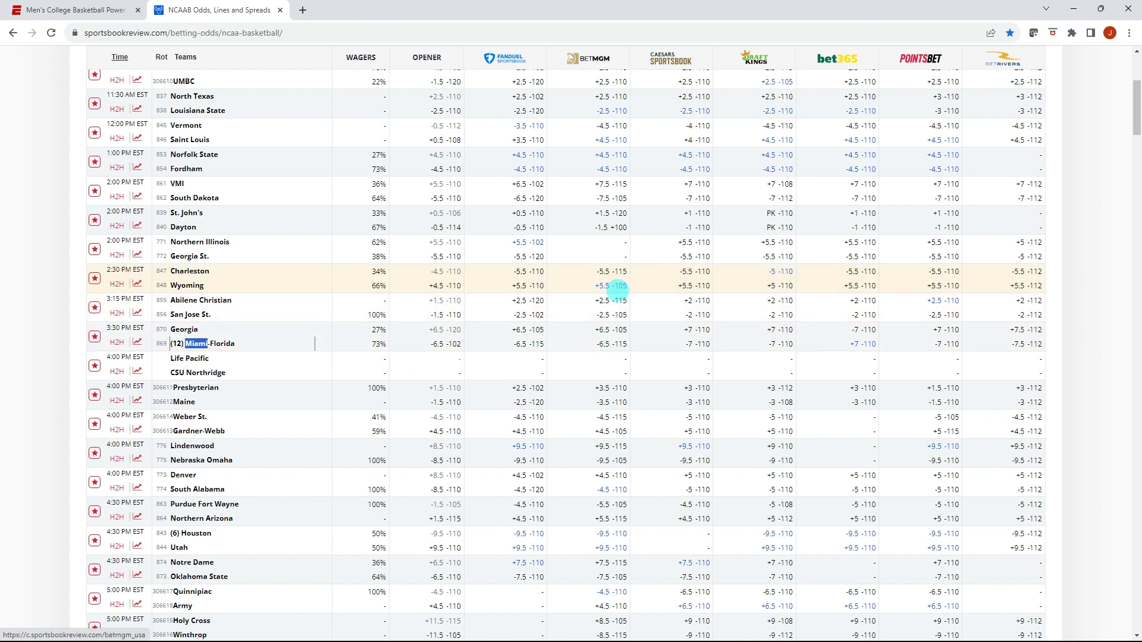
key("alt+Tab")
left_click(400, 297)
type("5")
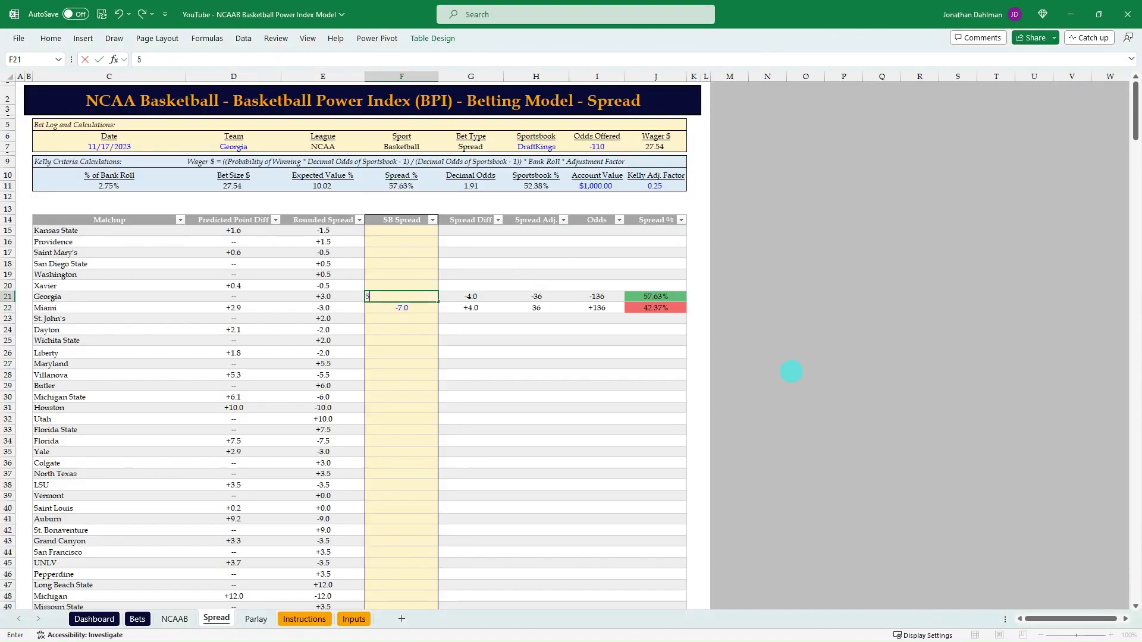
key("Return")
key("Up")
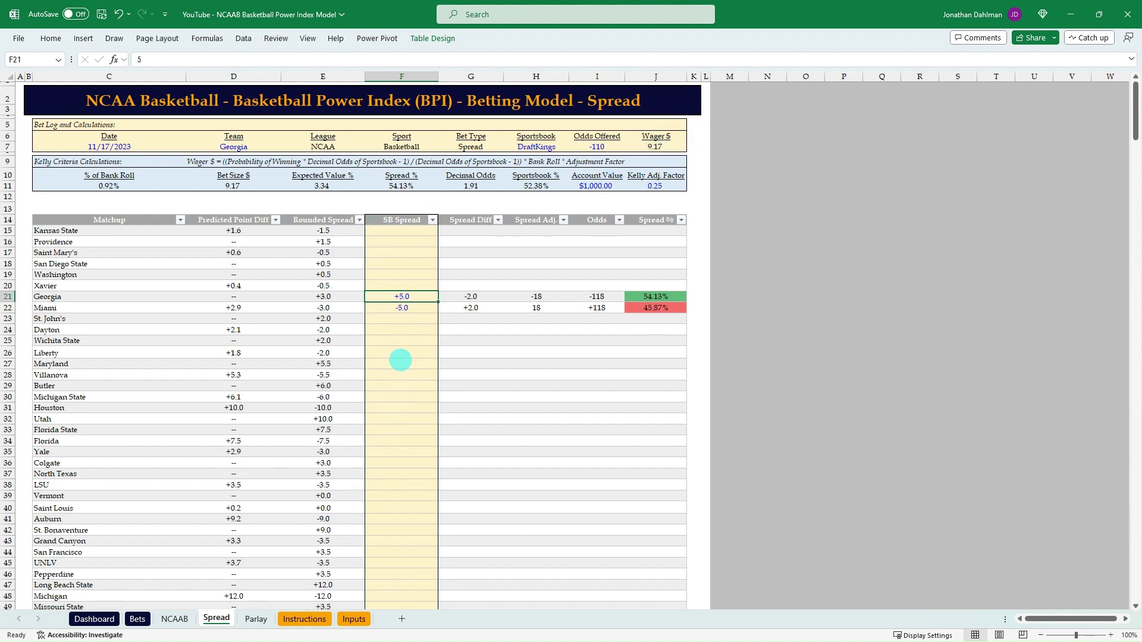
key("alt+Tab")
Scroll the NCAAB odds table to the Kansas State +1.5 / Providence -1.5 line.
scroll(357, 279, "up", 3)
scroll(238, 357, "down", 1)
scroll(251, 403, "down", 4)
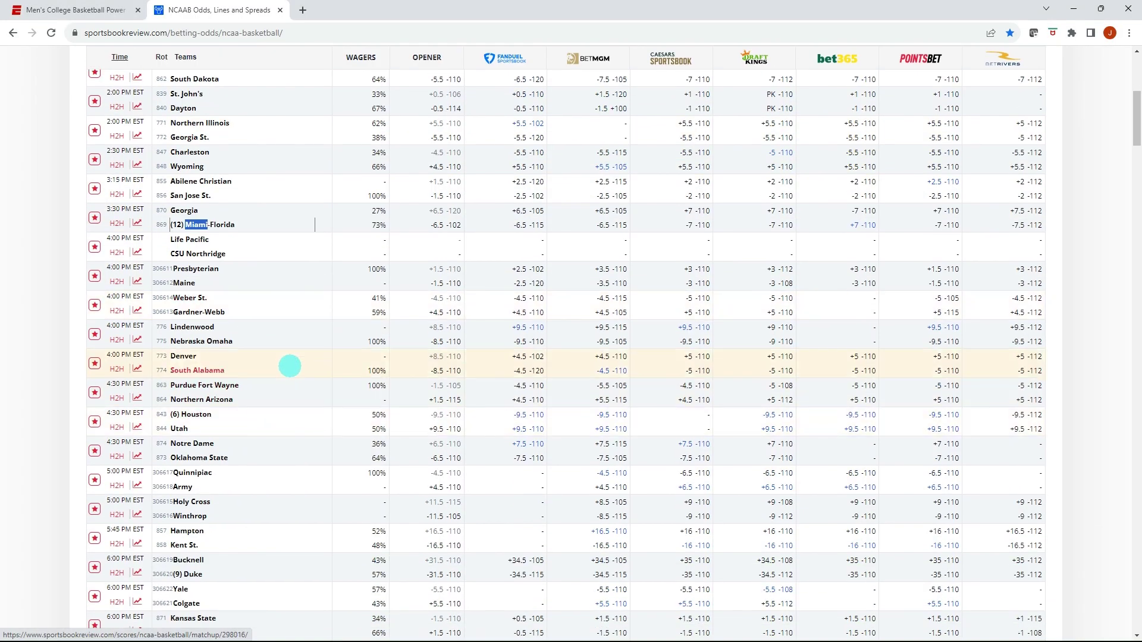
scroll(288, 365, "down", 1)
scroll(269, 301, "up", 8)
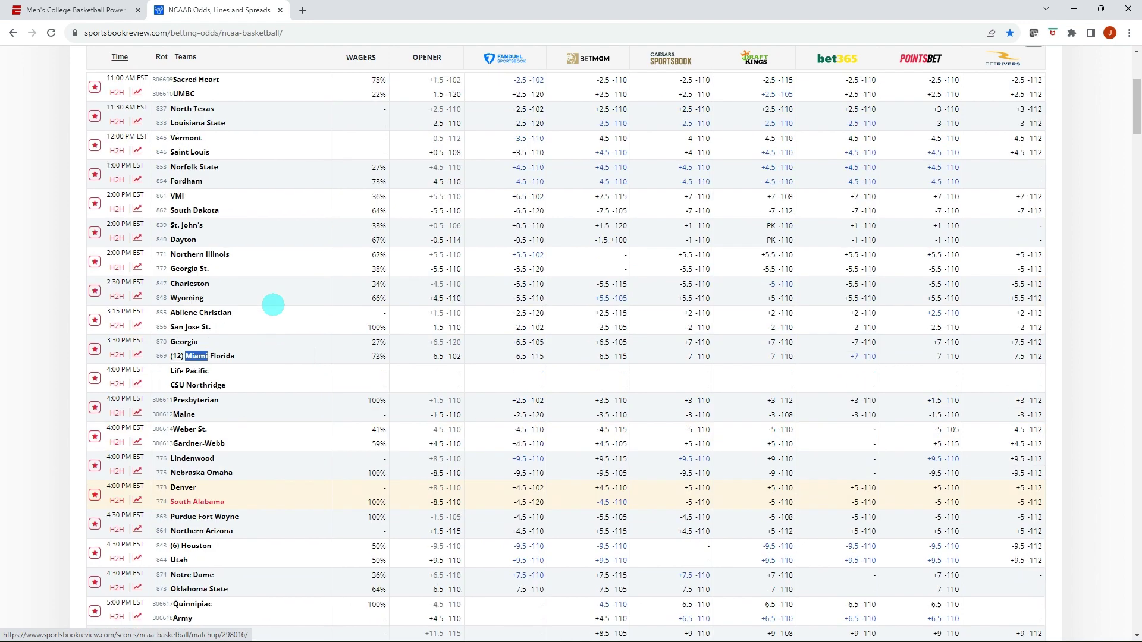
scroll(280, 301, "down", 9)
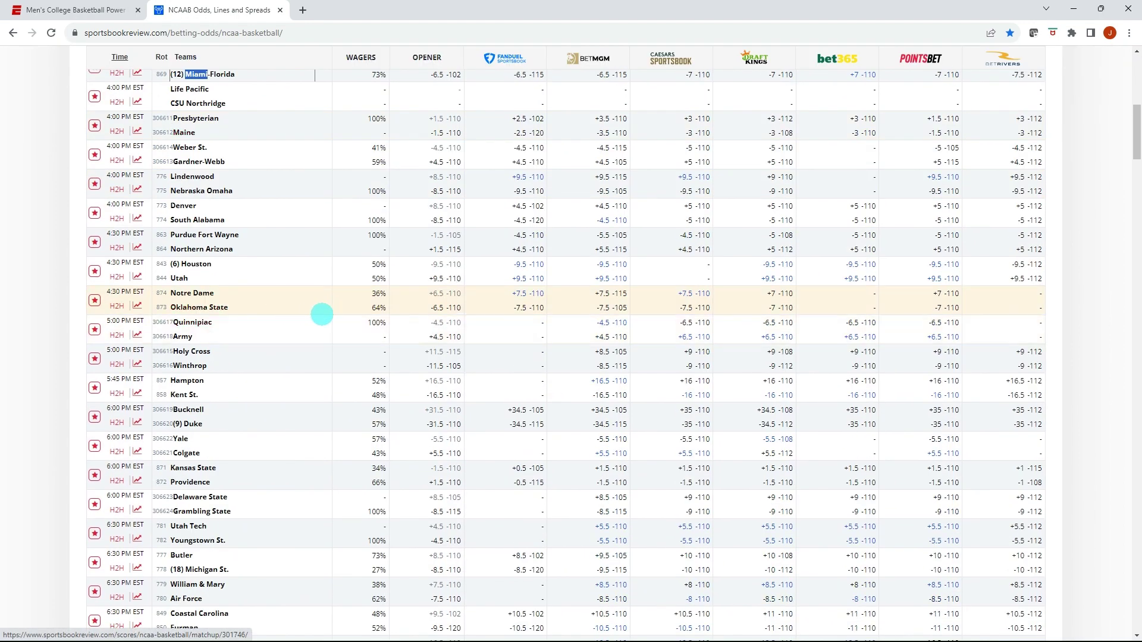
scroll(497, 484, "down", 1)
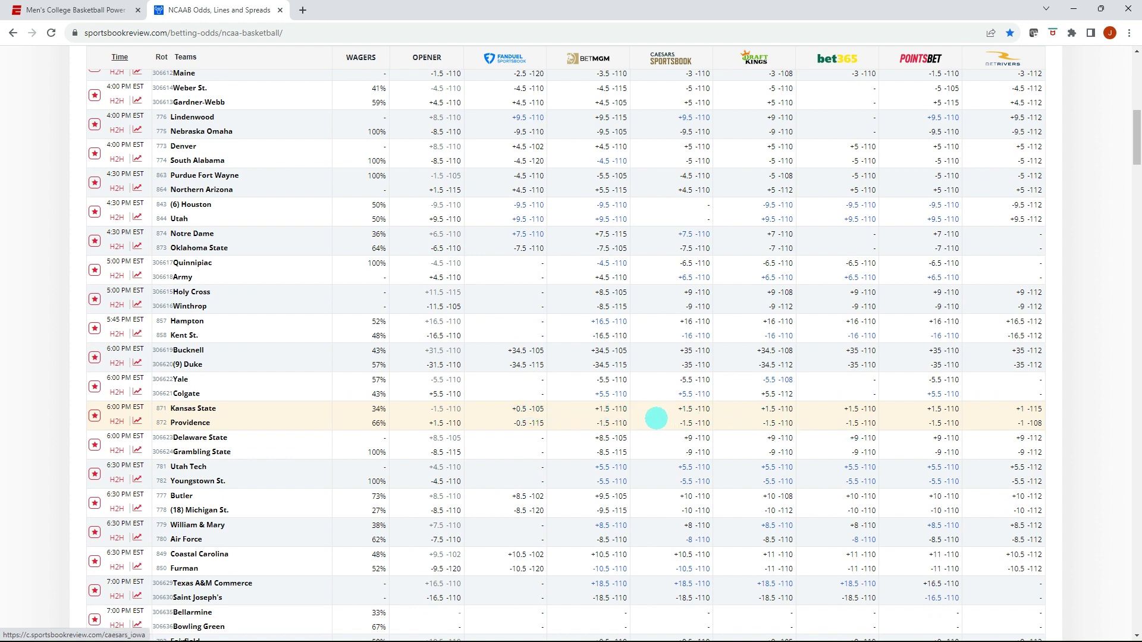
Enter Kansas State's sportsbook spread as +1.5 and Providence's as -1.5.
key("alt+Tab")
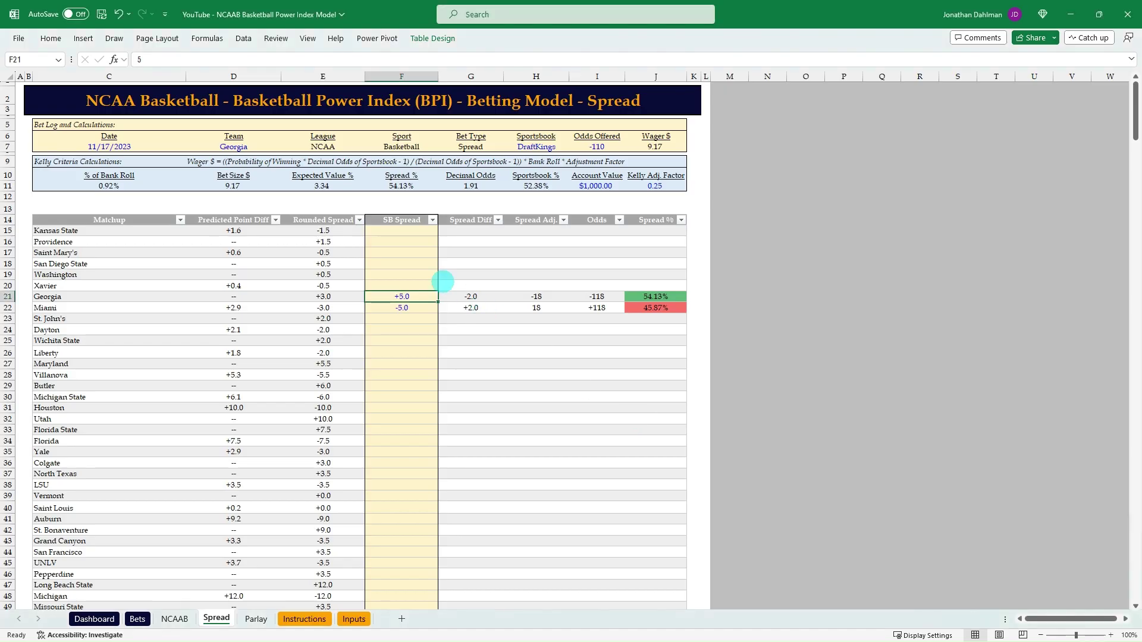
left_click(397, 230)
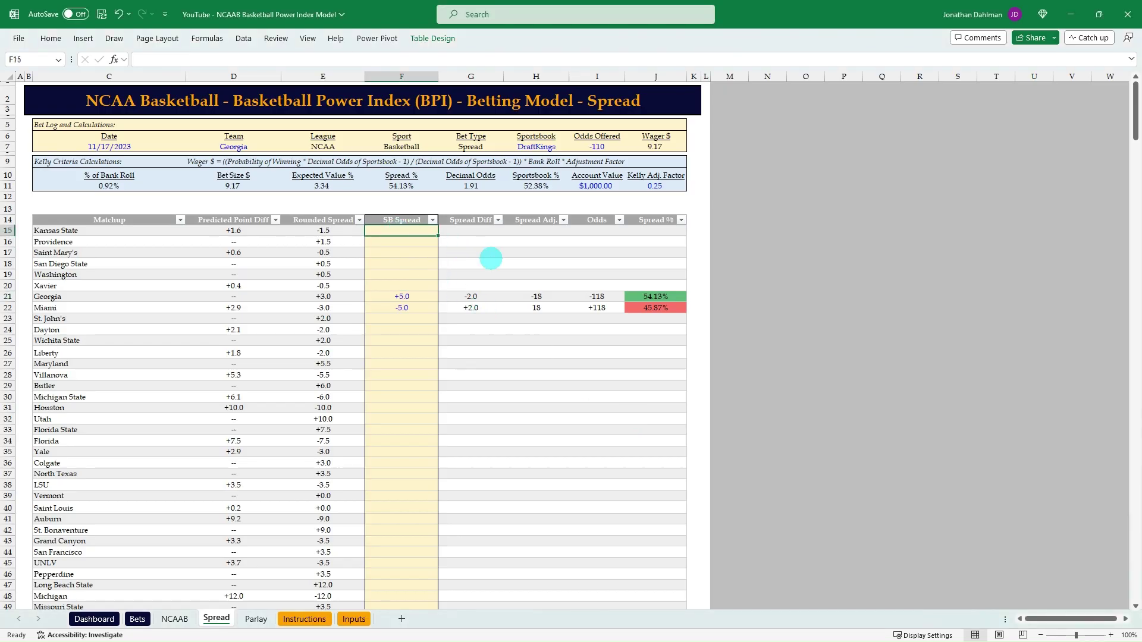
type("1.5")
key("Return")
type("-1.5")
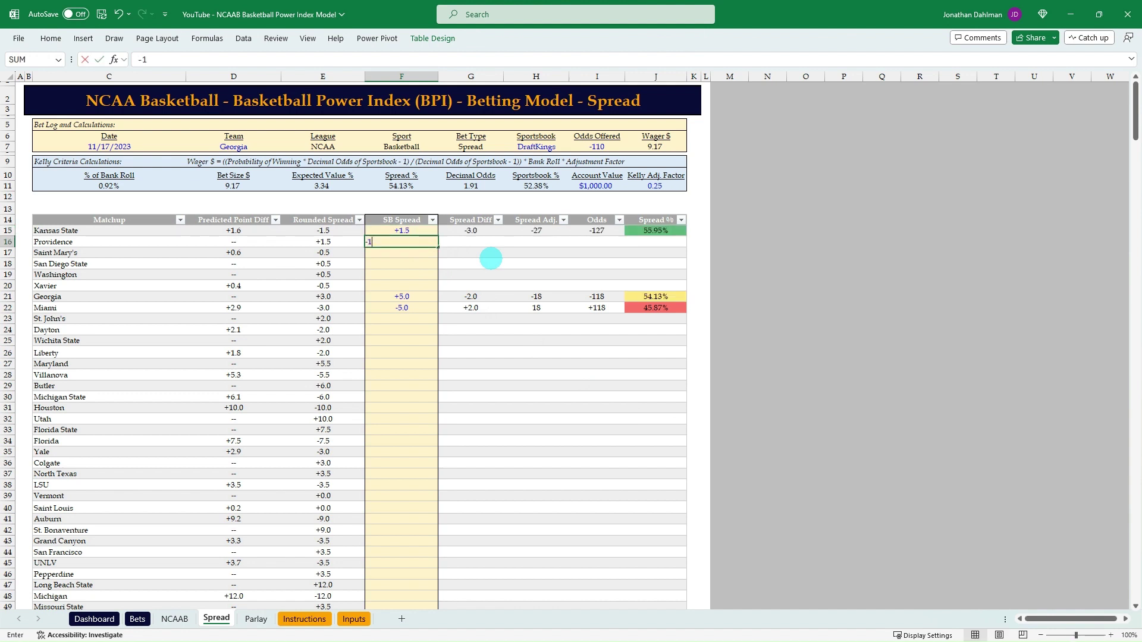
key("Return")
key("Up")
key("Up")
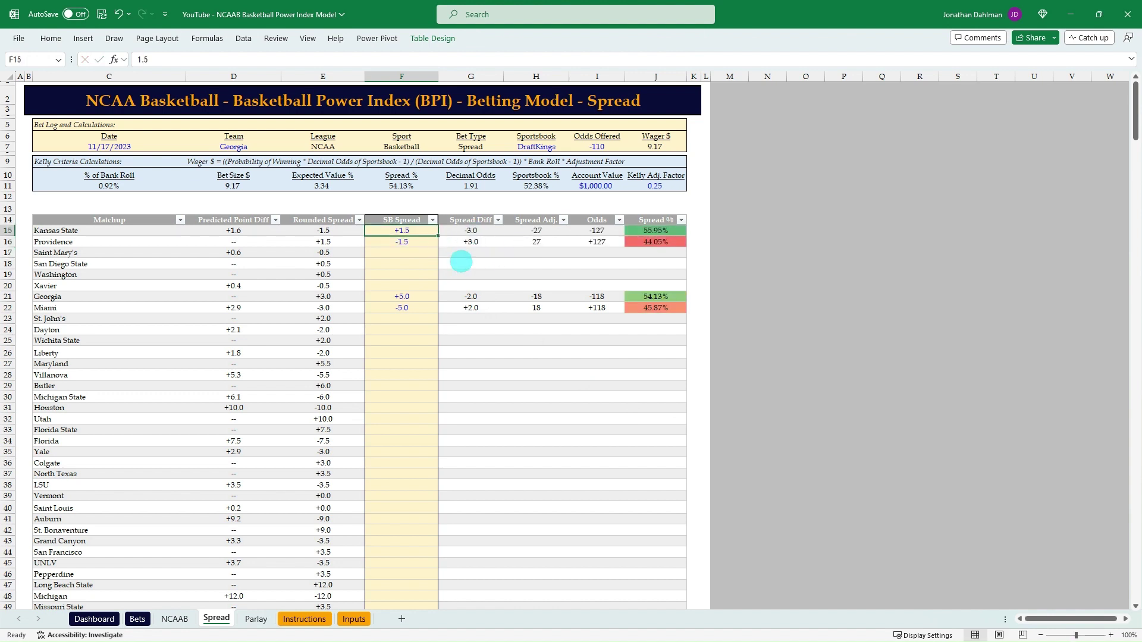
Inspect Kansas State's rounded spread, Spread Diff, adjustment and odds formulas.
left_click(337, 231)
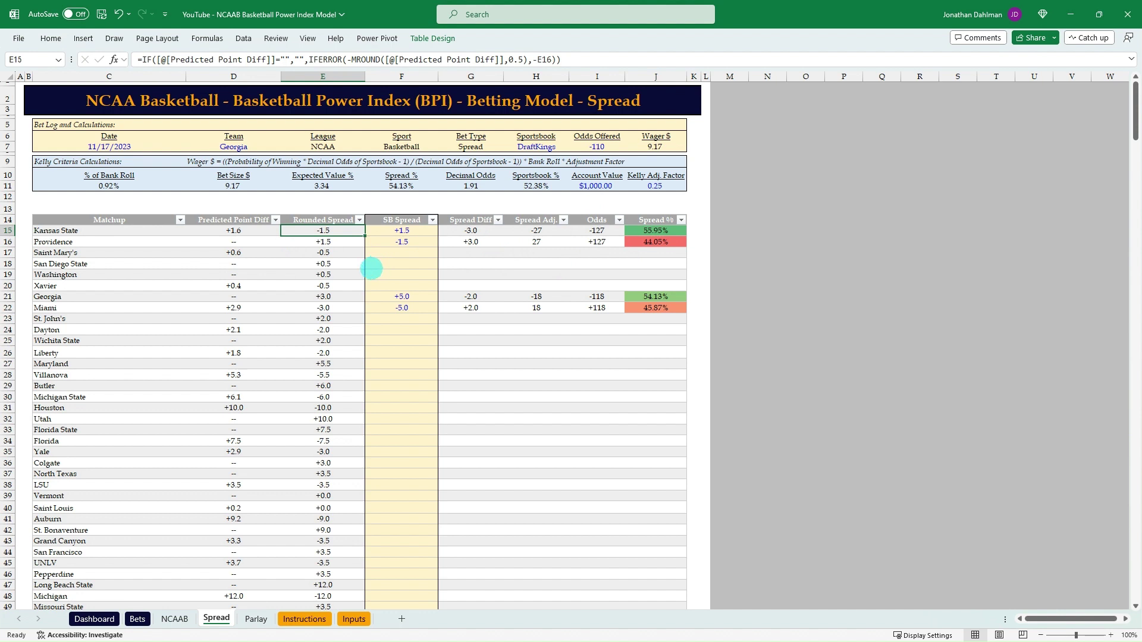
left_click(404, 232)
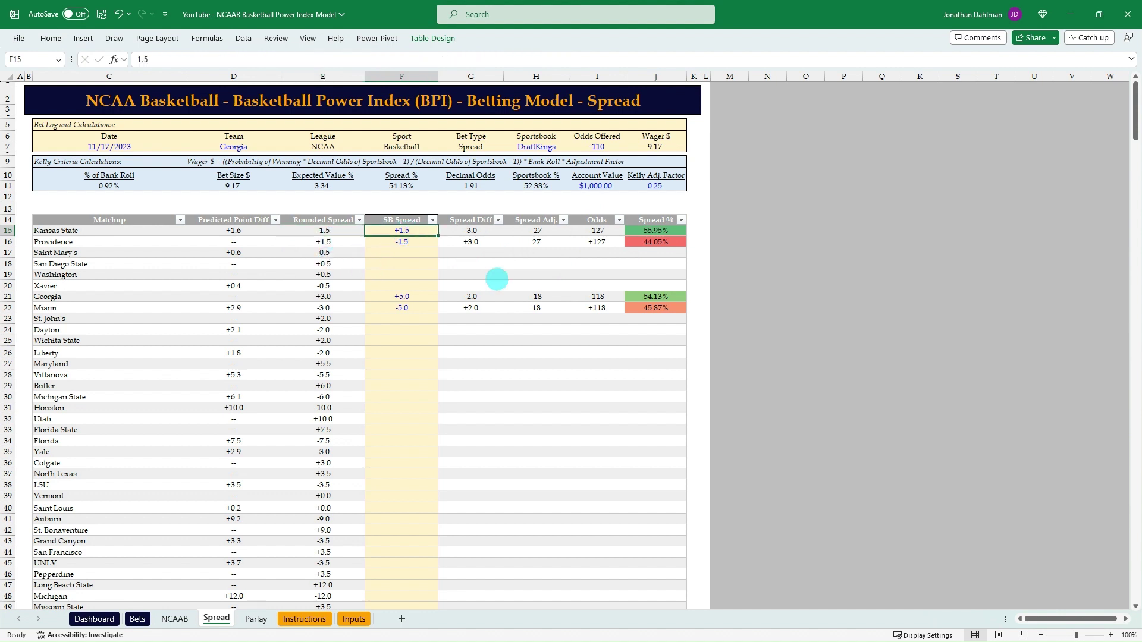
left_click(469, 235)
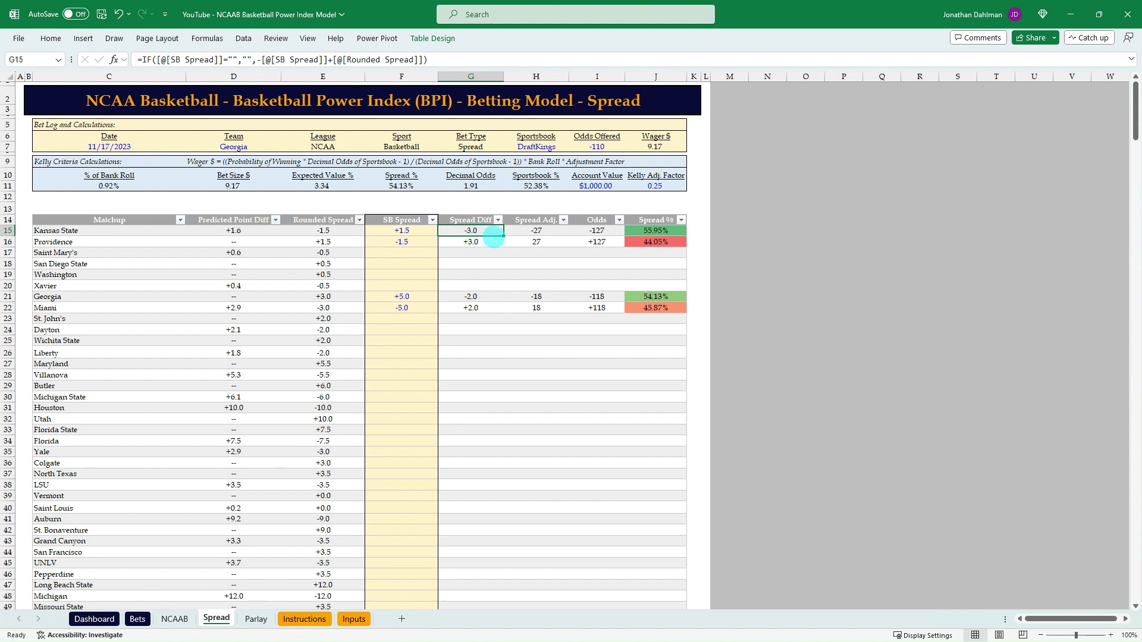
left_click(530, 232)
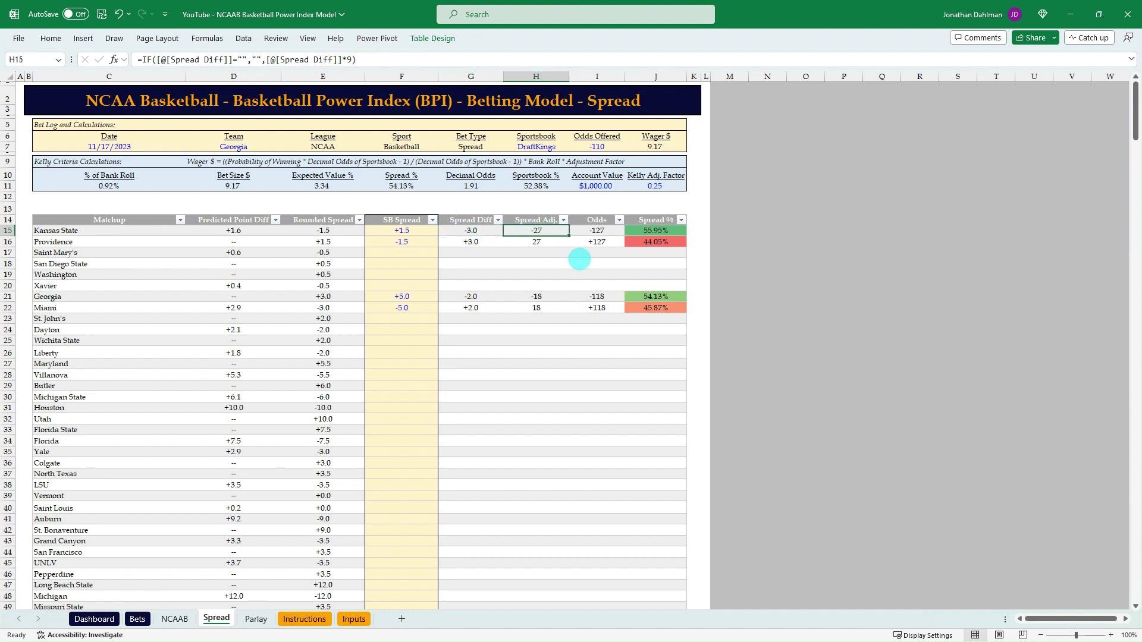
key("Right")
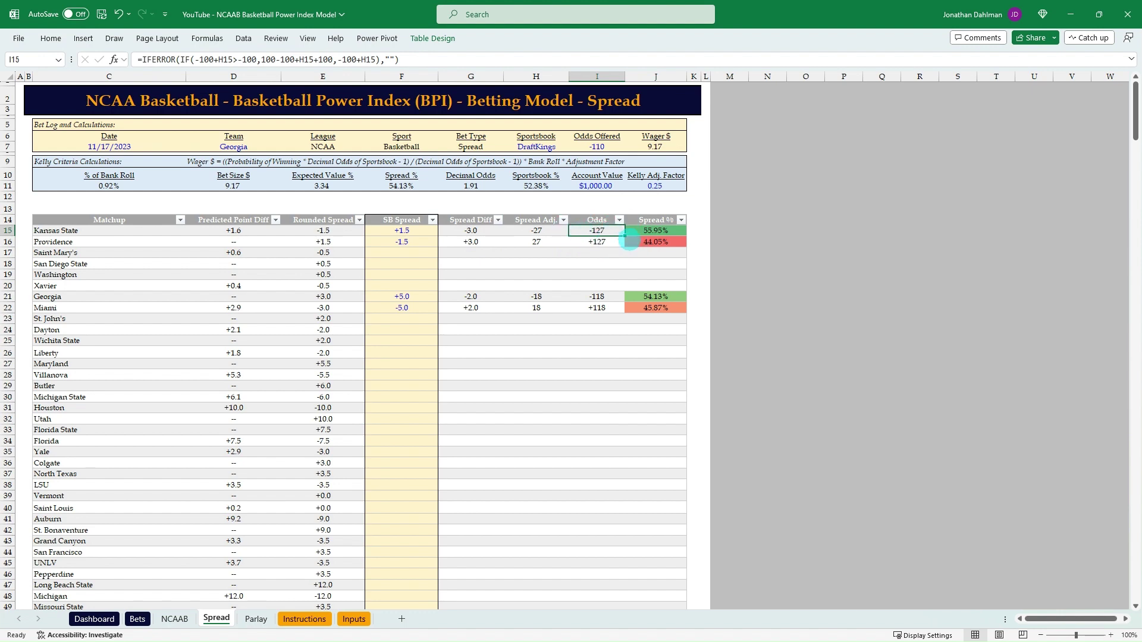
key("alt+Tab")
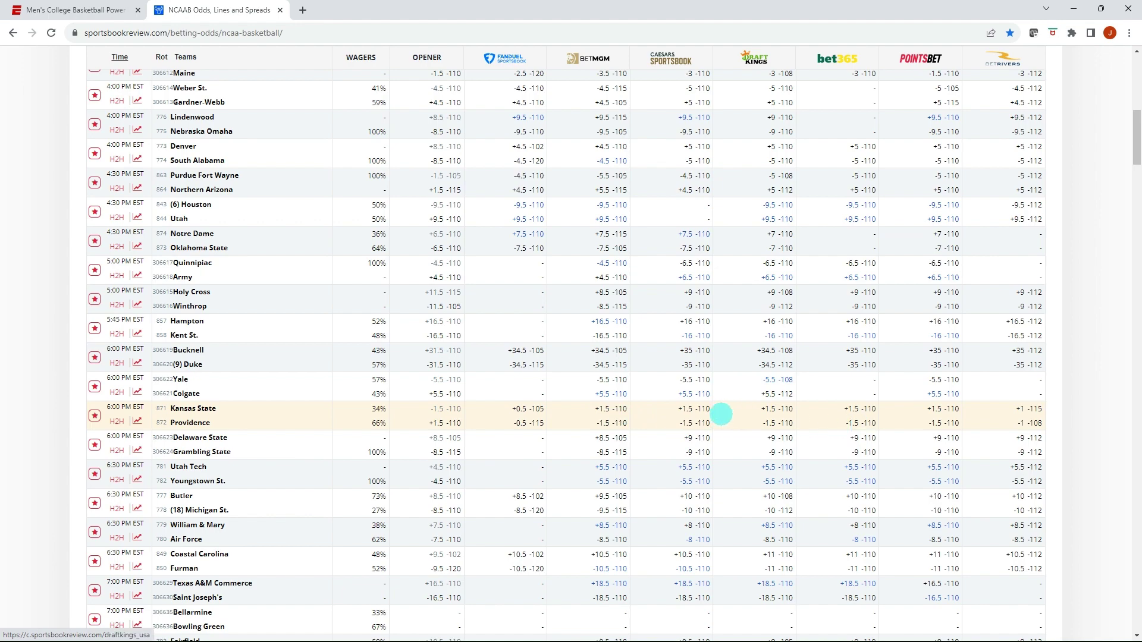
Set Kansas State's spread to +0.5 and Providence's to -0.5, giving -115/+115 odds.
key("alt+Tab")
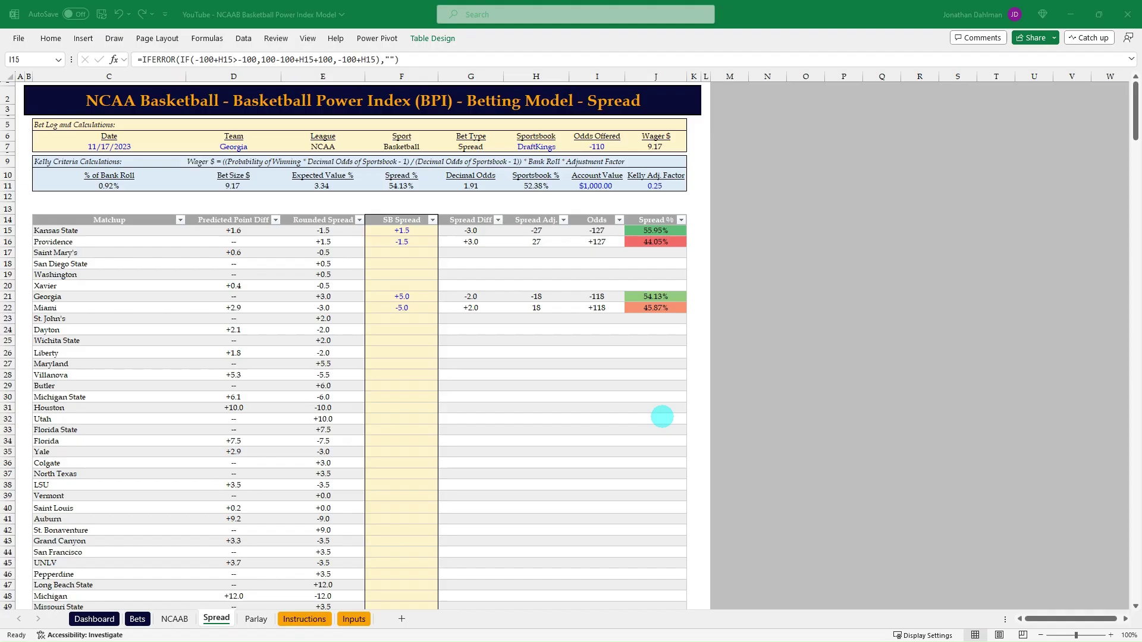
left_click(394, 232)
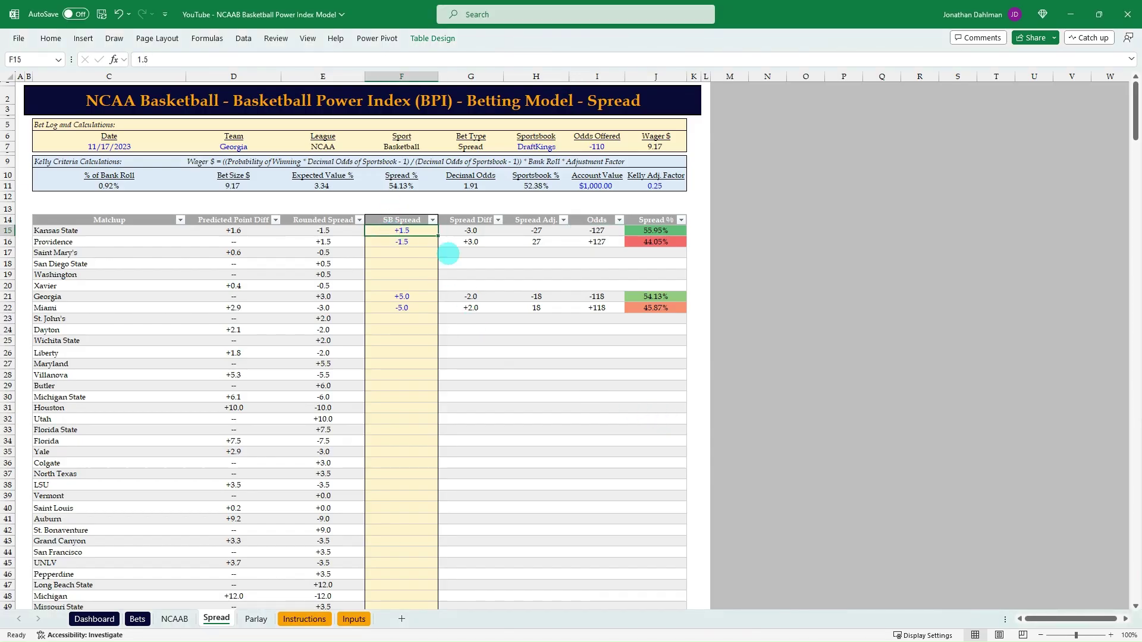
type(".5")
key("Return")
type("-.5")
left_click(447, 246)
left_click(594, 230)
Compare the recalculated spread odds against the sportsbook odds page.
key("alt+Tab")
key("alt+Tab")
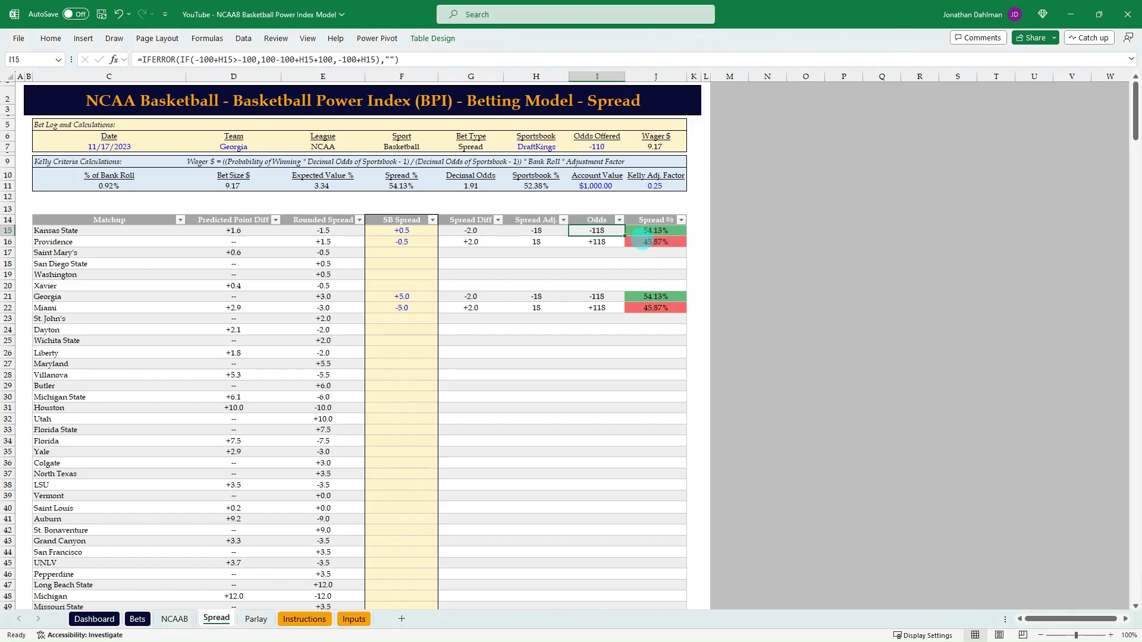
key("alt+Tab")
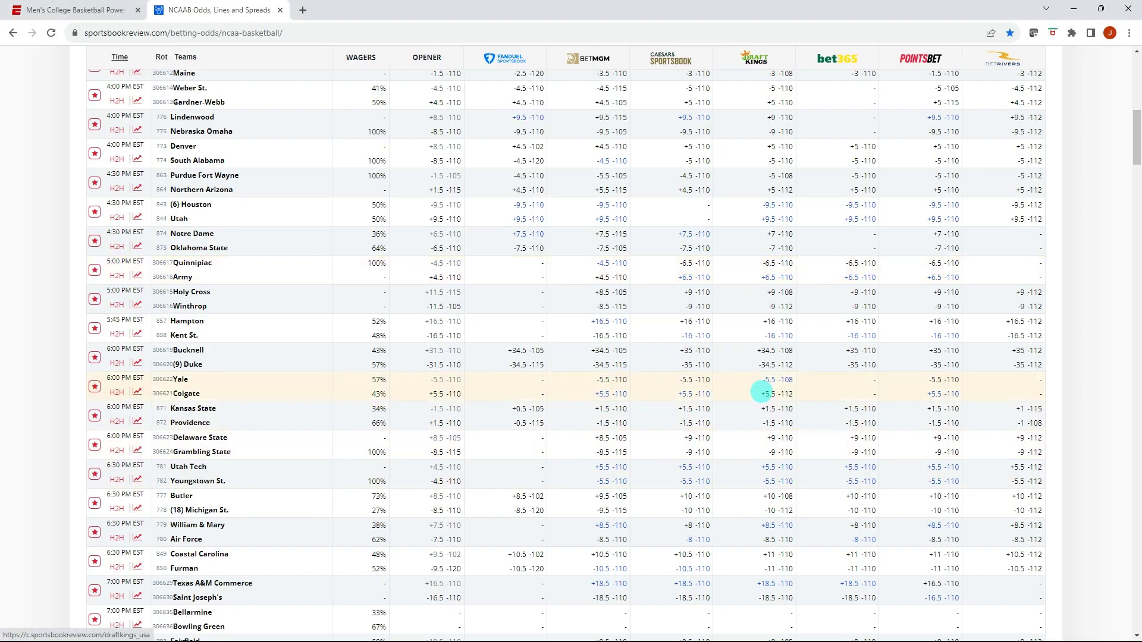
key("alt+Tab")
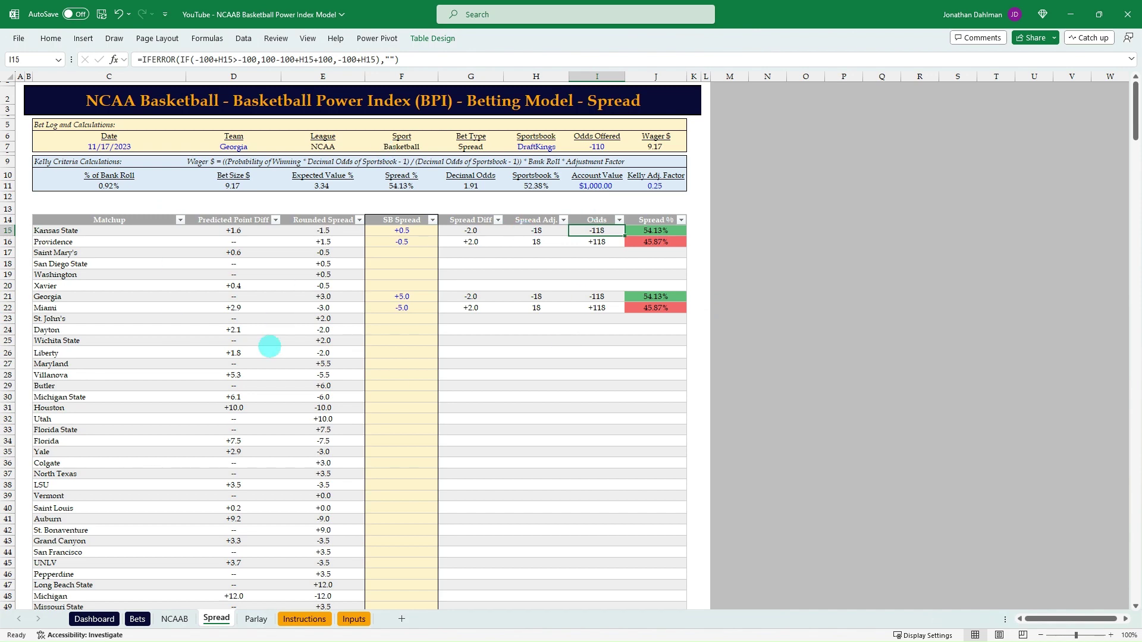
scroll(520, 304, "down", 3)
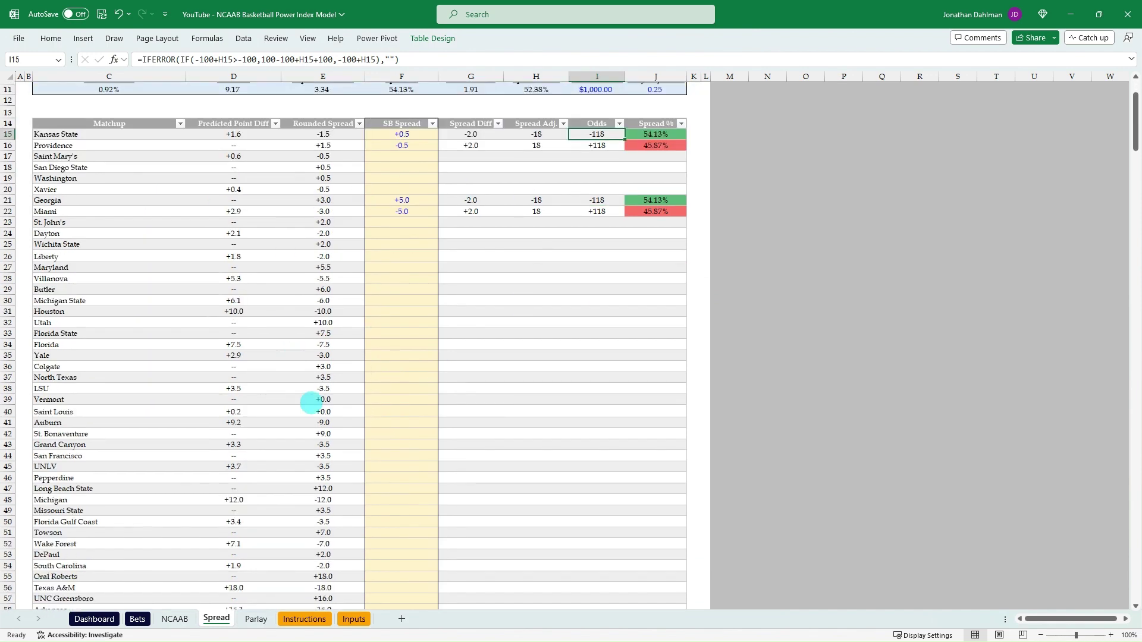
scroll(276, 319, "down", 5)
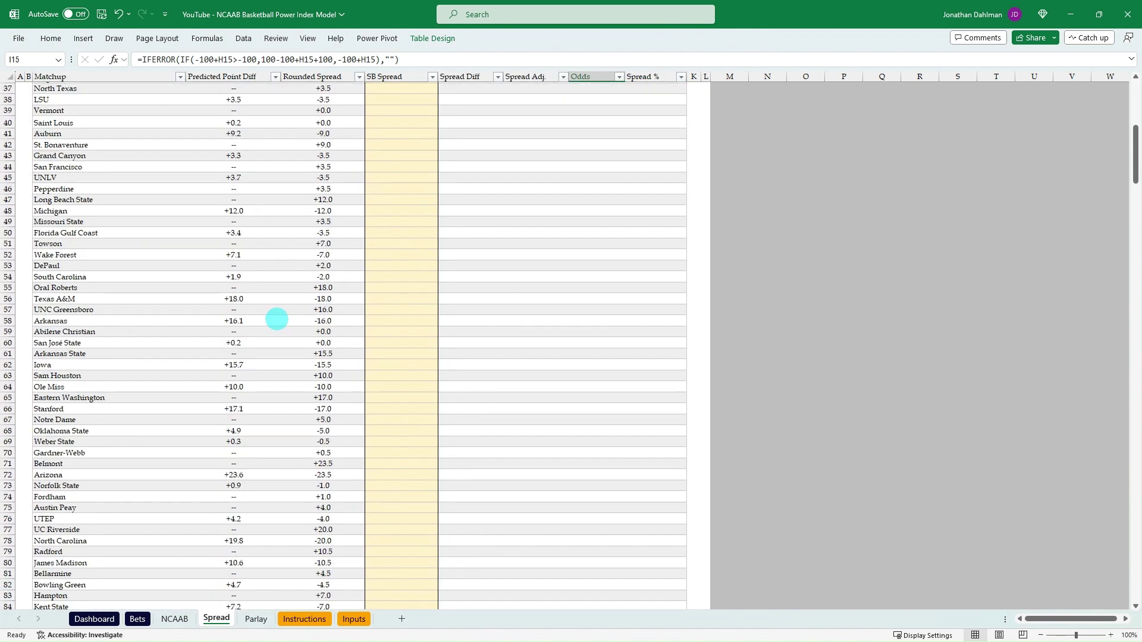
scroll(276, 320, "up", 5)
scroll(616, 256, "up", 3)
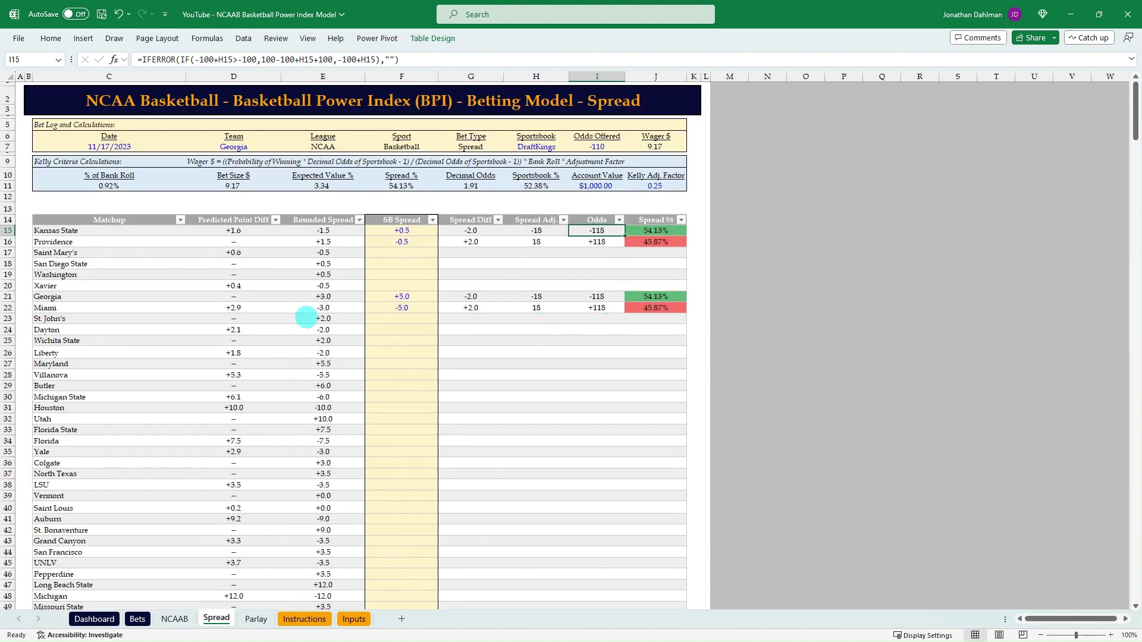
scroll(298, 286, "down", 3)
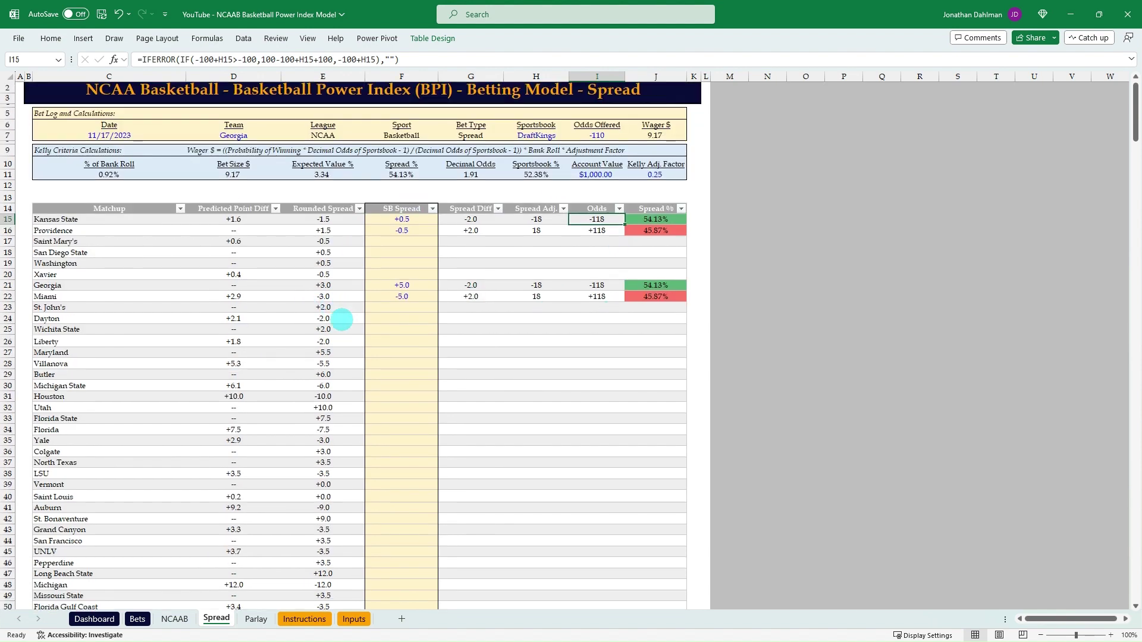
scroll(339, 332, "up", 3)
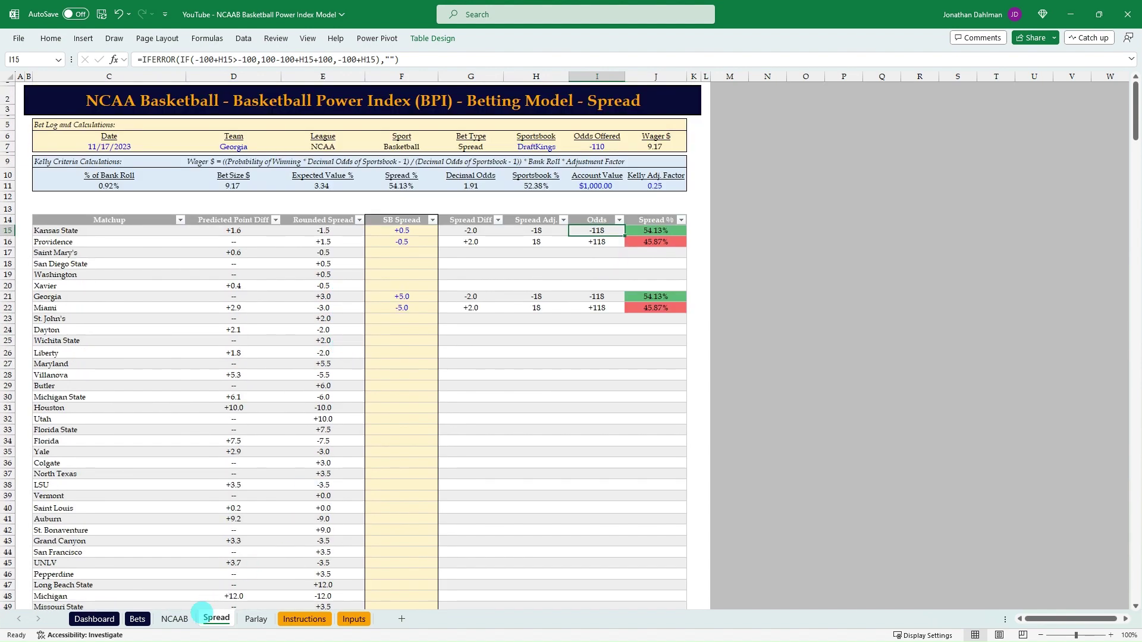
Refresh the Parlay sheet's win-percentage pivot so UC Irvine leads at 99.30%.
left_click(186, 617)
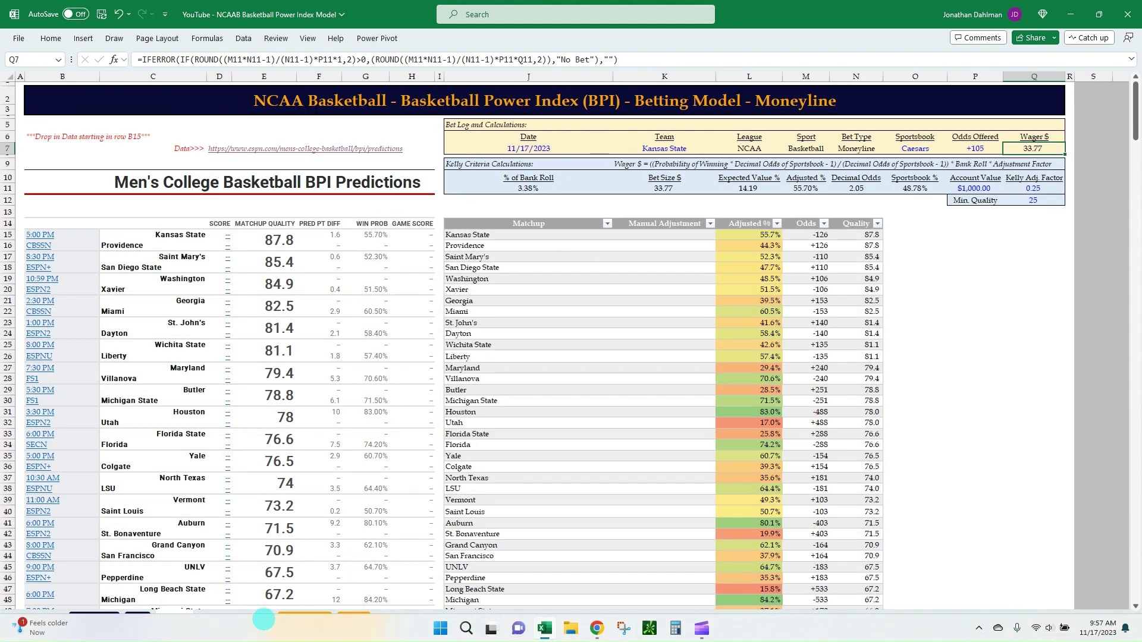
left_click(256, 619)
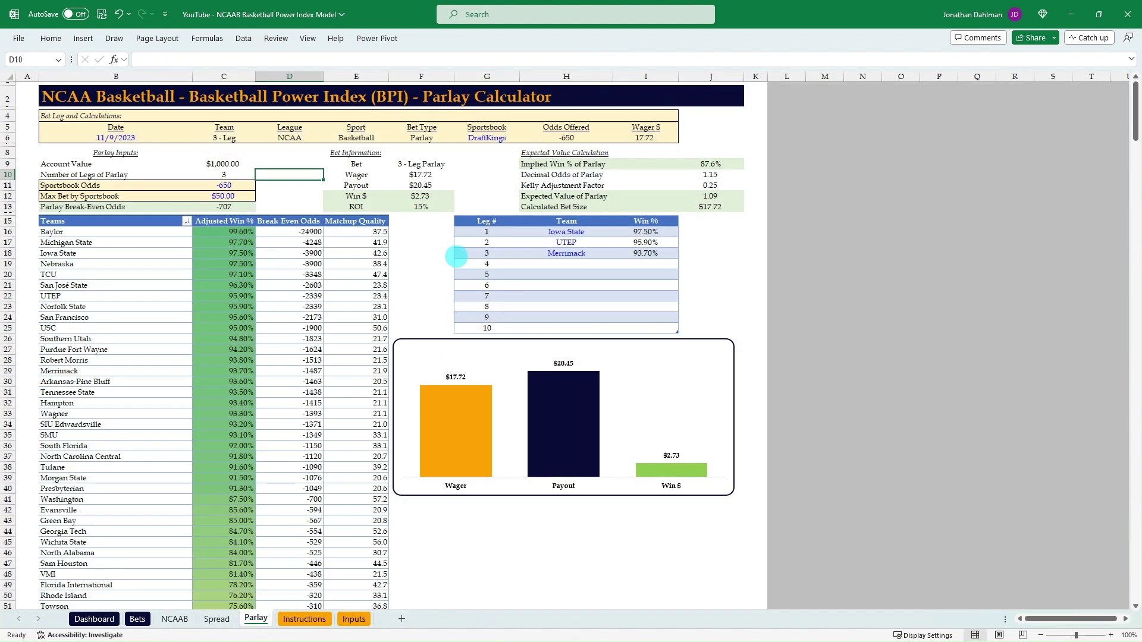
left_click(386, 265)
key("ctrl+alt+F5")
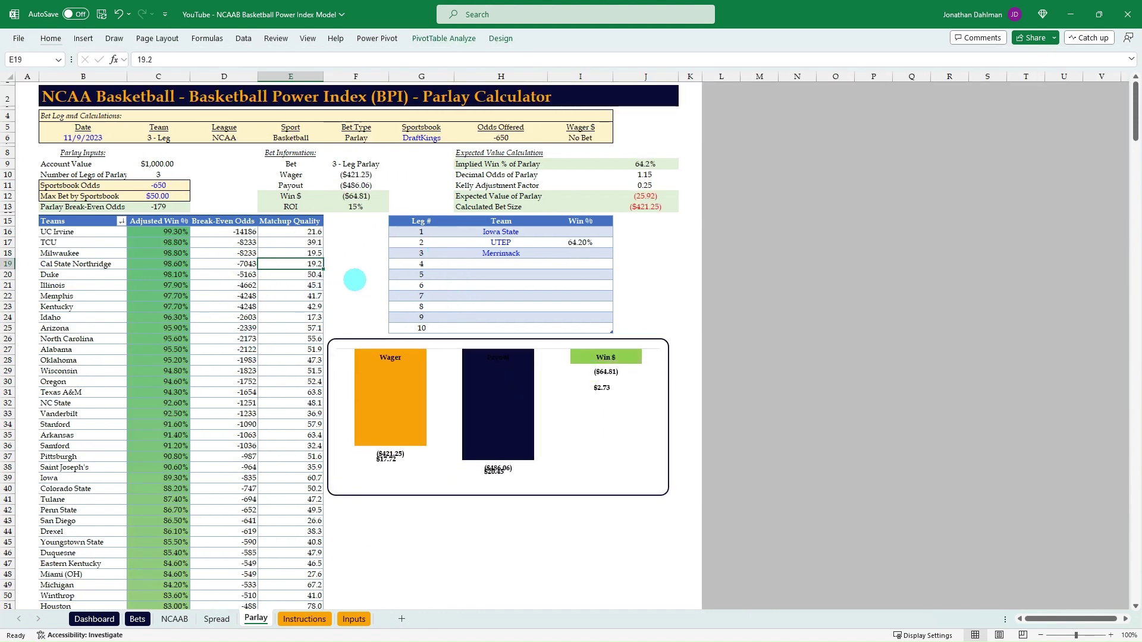
Clear the three old parlay legs in H16:H18, leaving a 0-leg parlay.
left_click_drag(501, 232, 505, 255)
key("Delete")
left_click(160, 254)
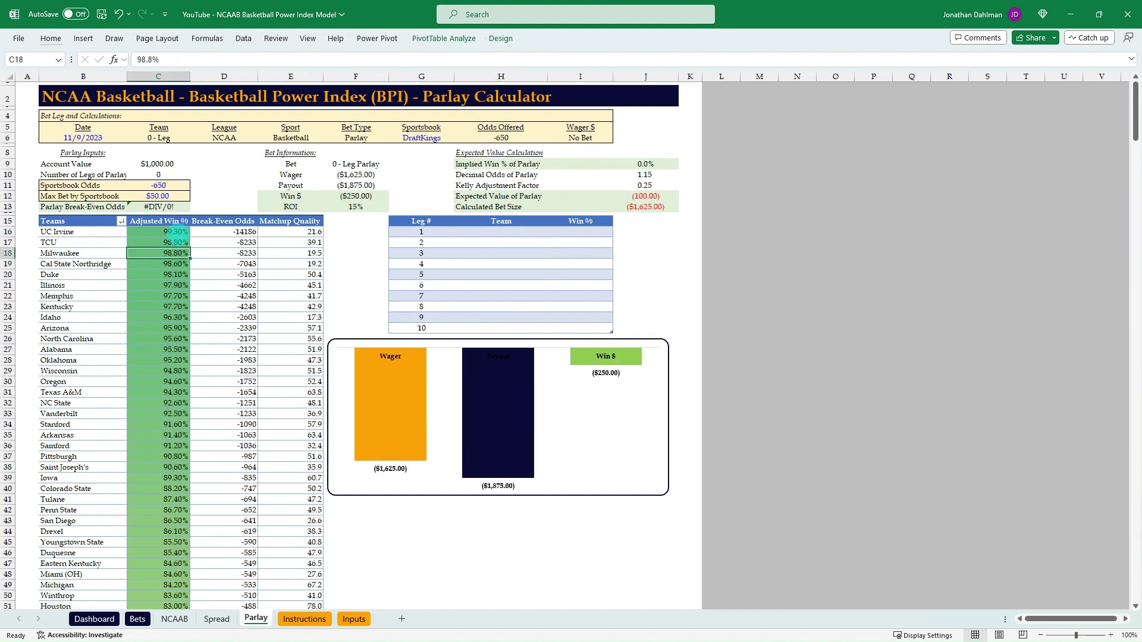
scroll(161, 444, "down", 20)
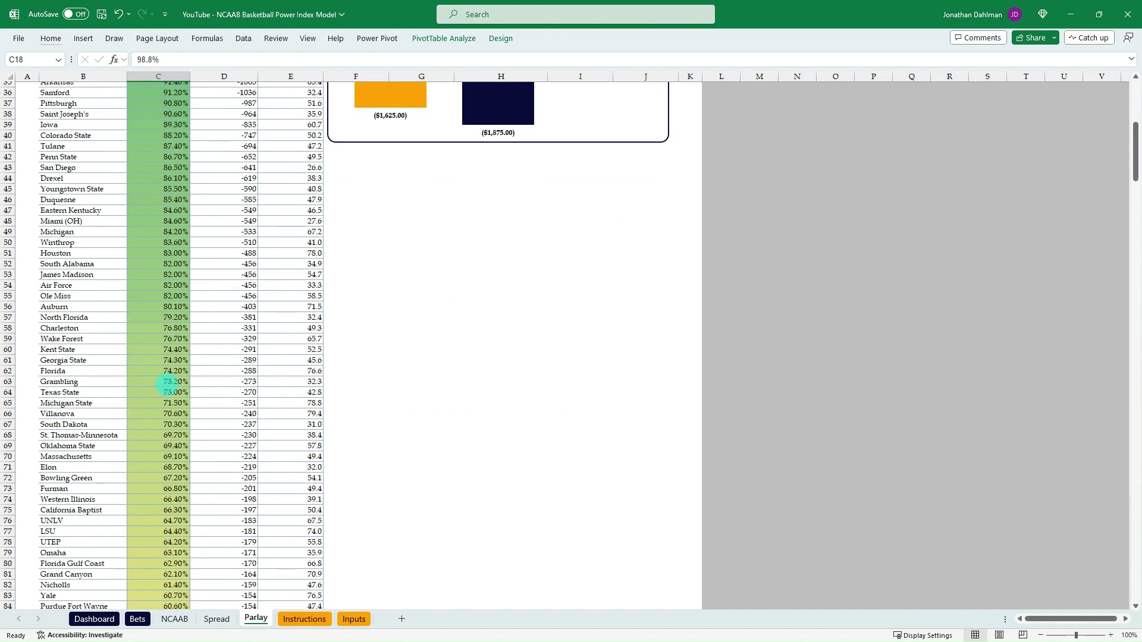
scroll(167, 379, "down", 15)
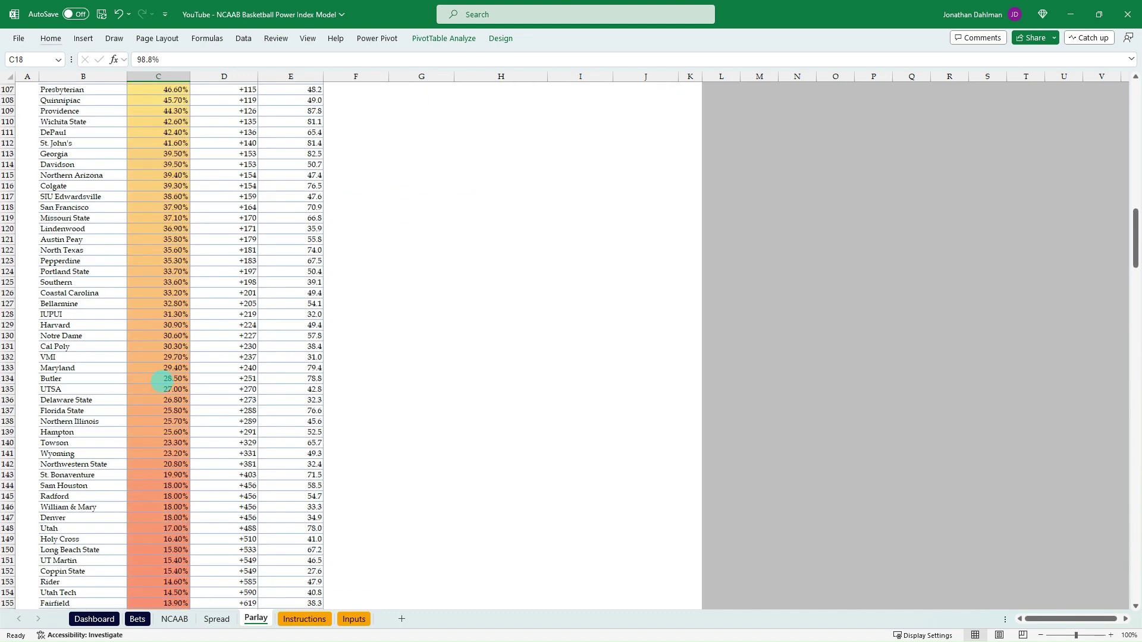
scroll(155, 386, "up", 20)
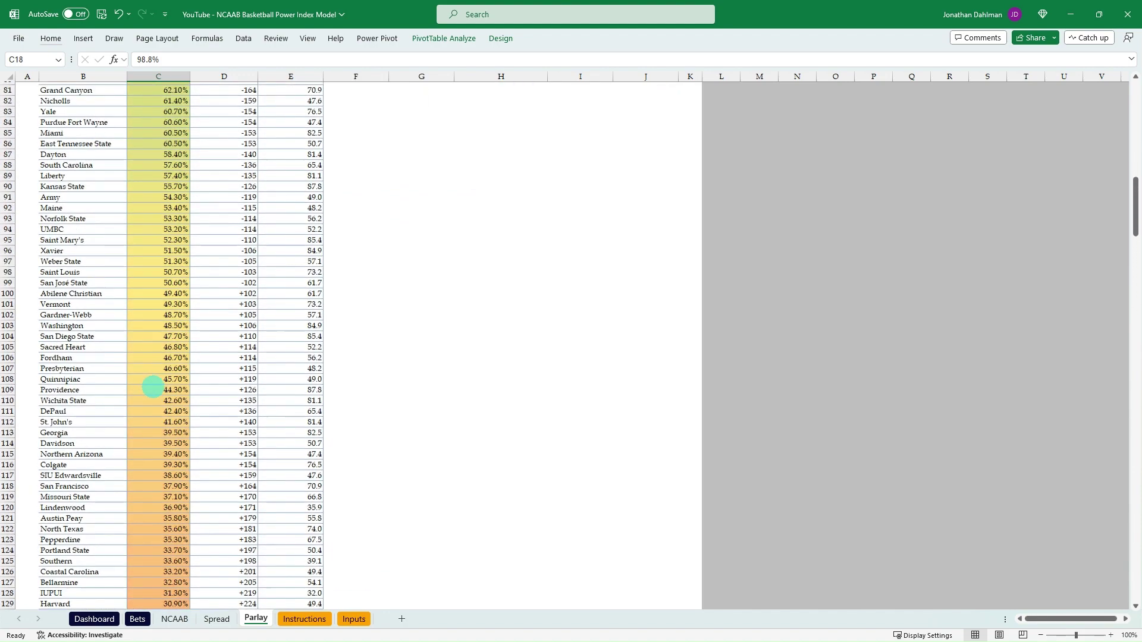
Enter TCU and Duke as parlay legs 1 and 2, checking their win percentages.
scroll(153, 387, "up", 13)
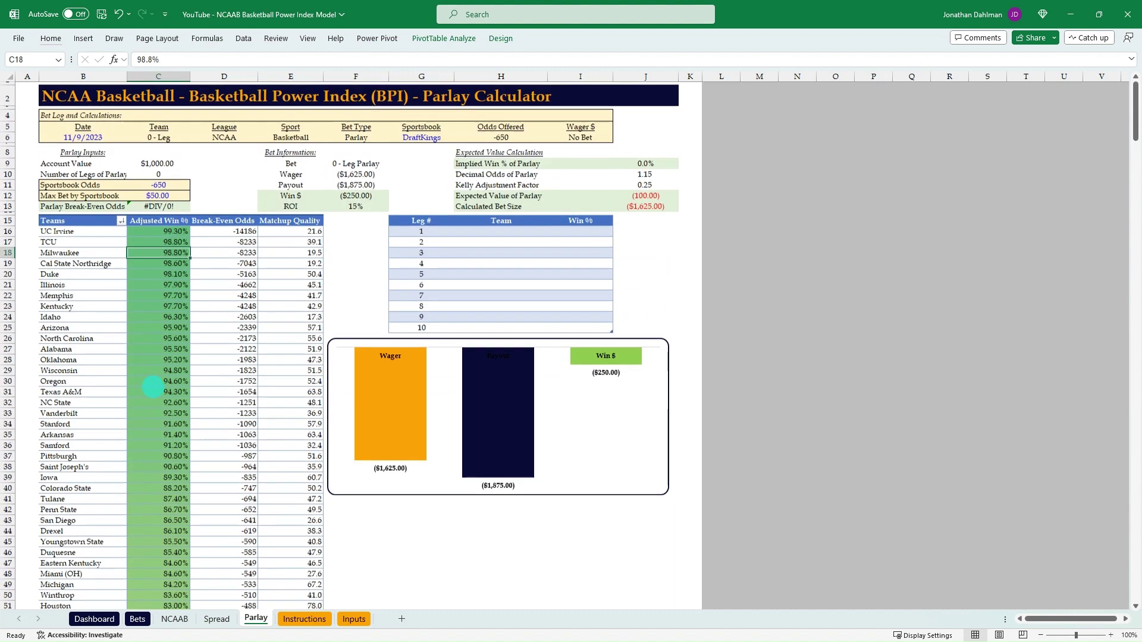
left_click(177, 233)
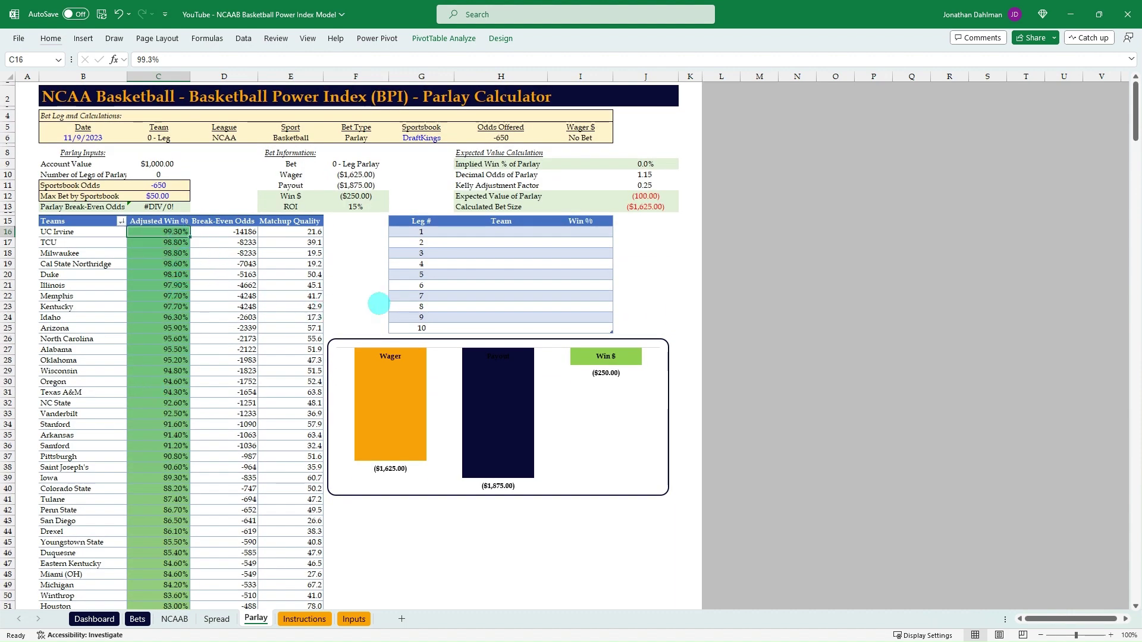
left_click(507, 234)
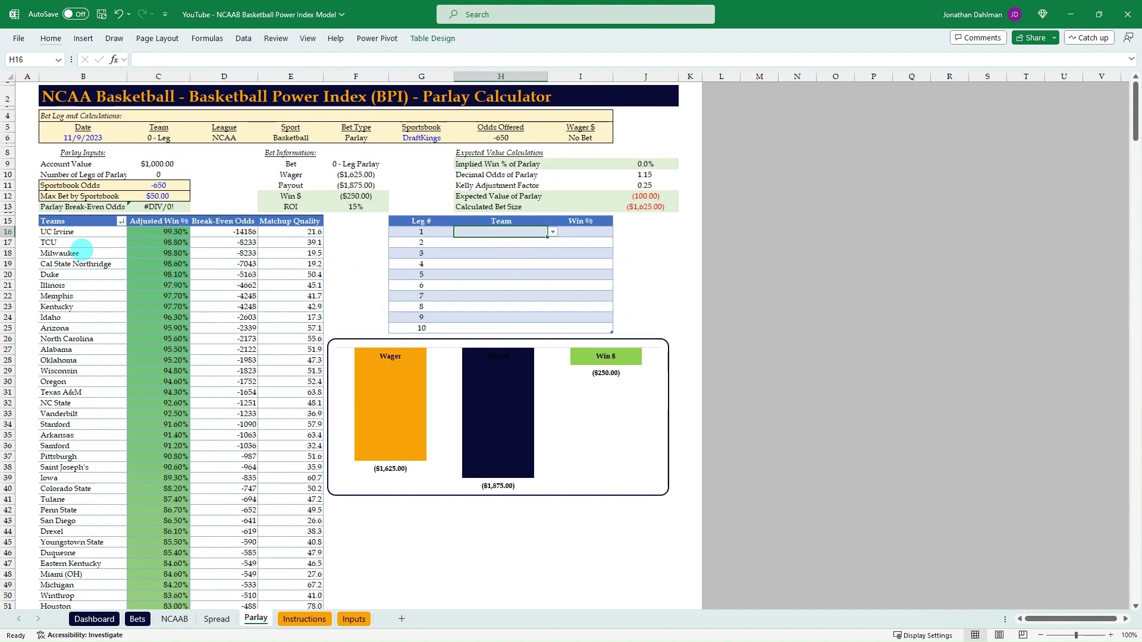
type("Tc")
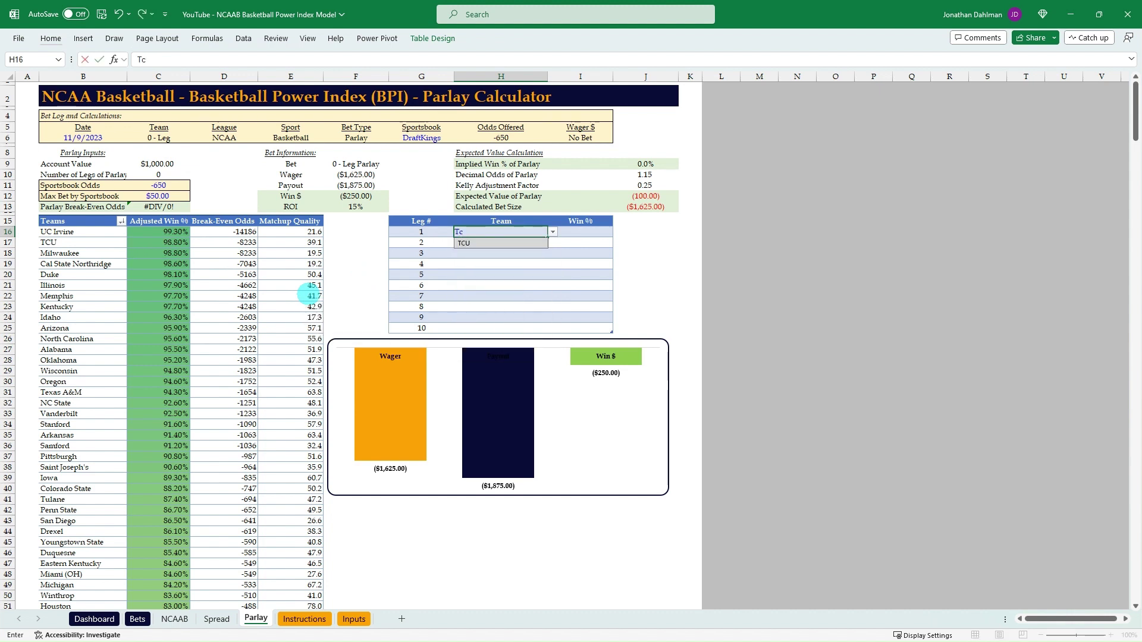
type("u")
key("Return")
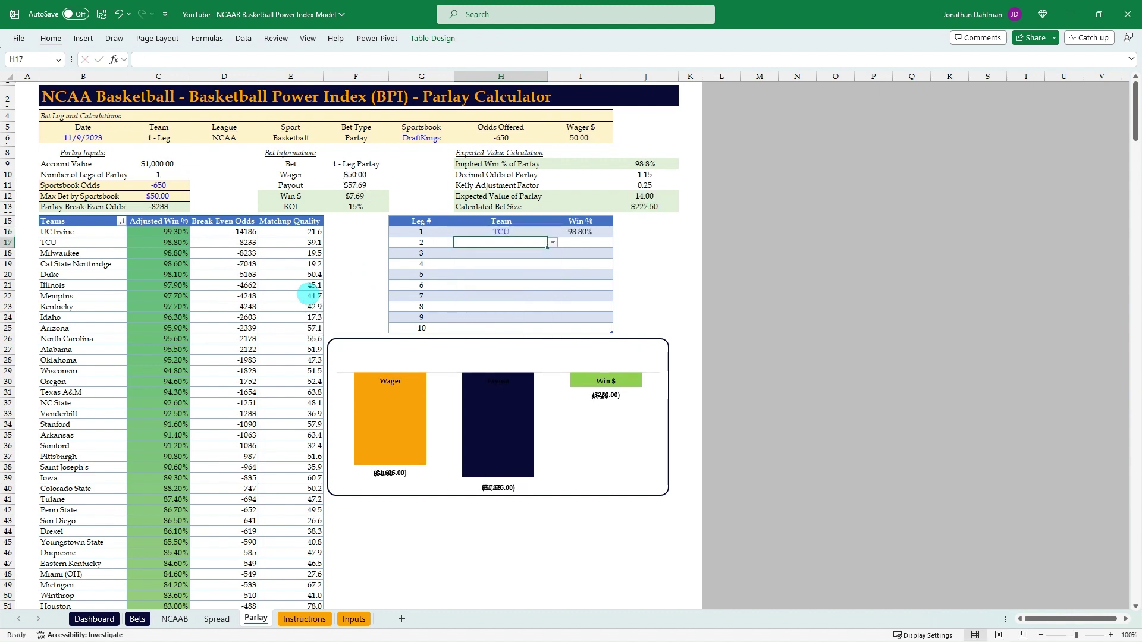
left_click(158, 242)
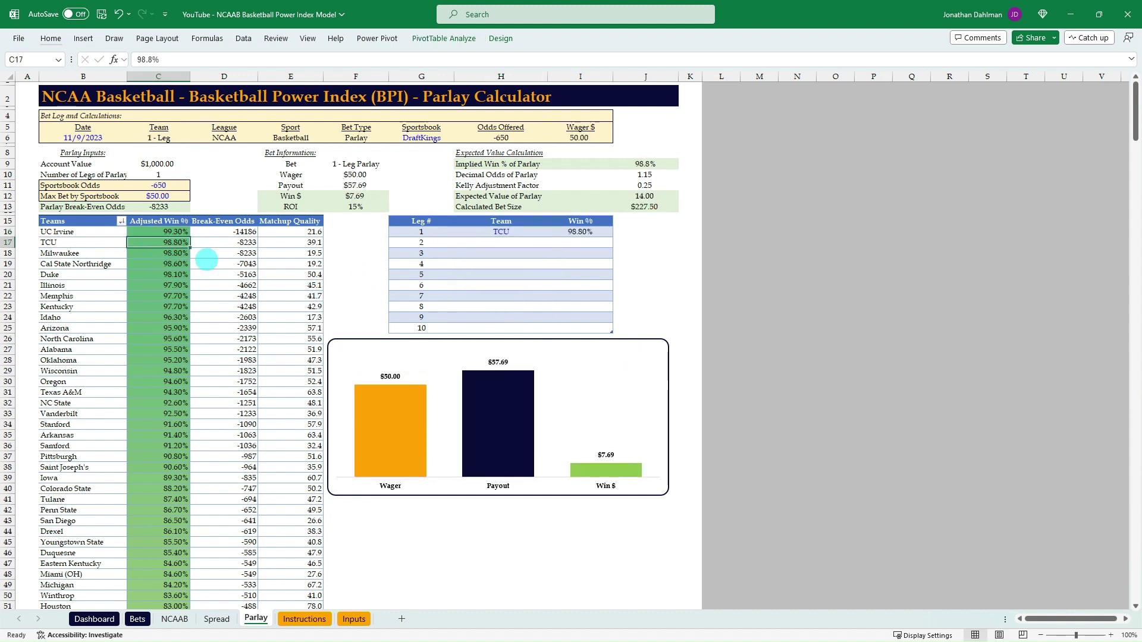
left_click(484, 253)
type("Duk")
key("Return")
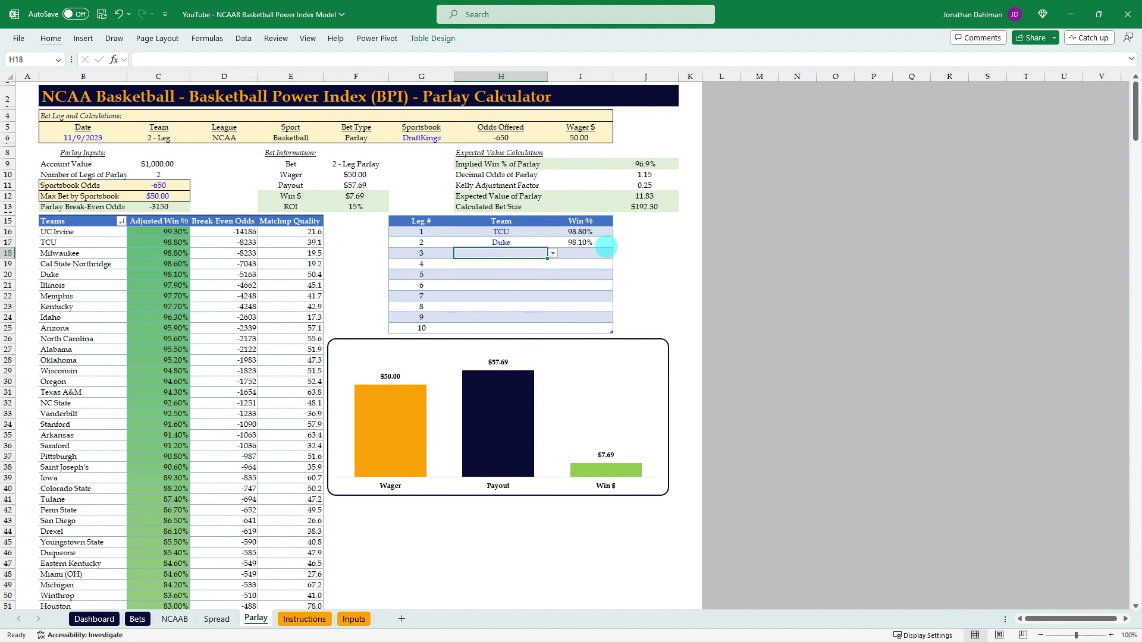
left_click(158, 275)
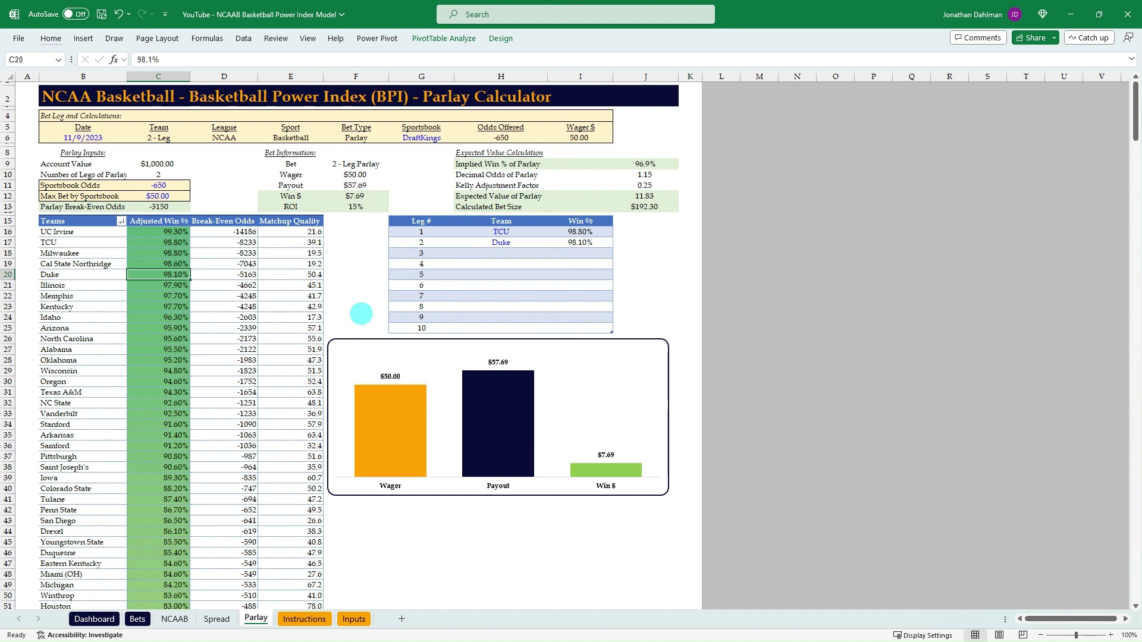
Add Idaho as leg 3 and review the -1401 break-even odds formula.
left_click(506, 254)
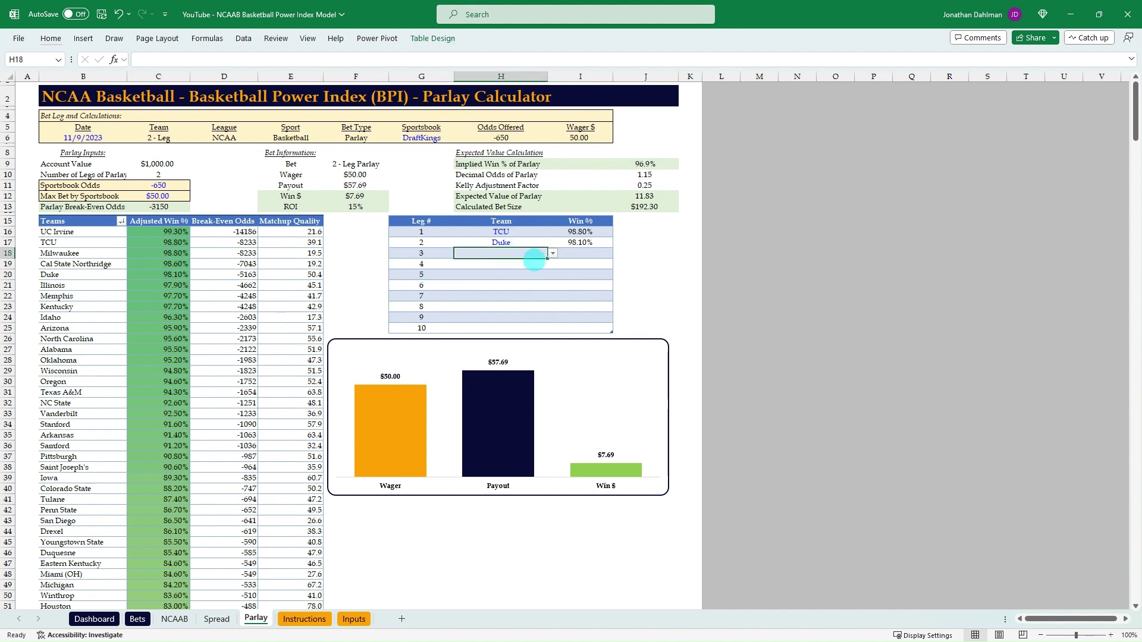
type("Idaho")
key("Return")
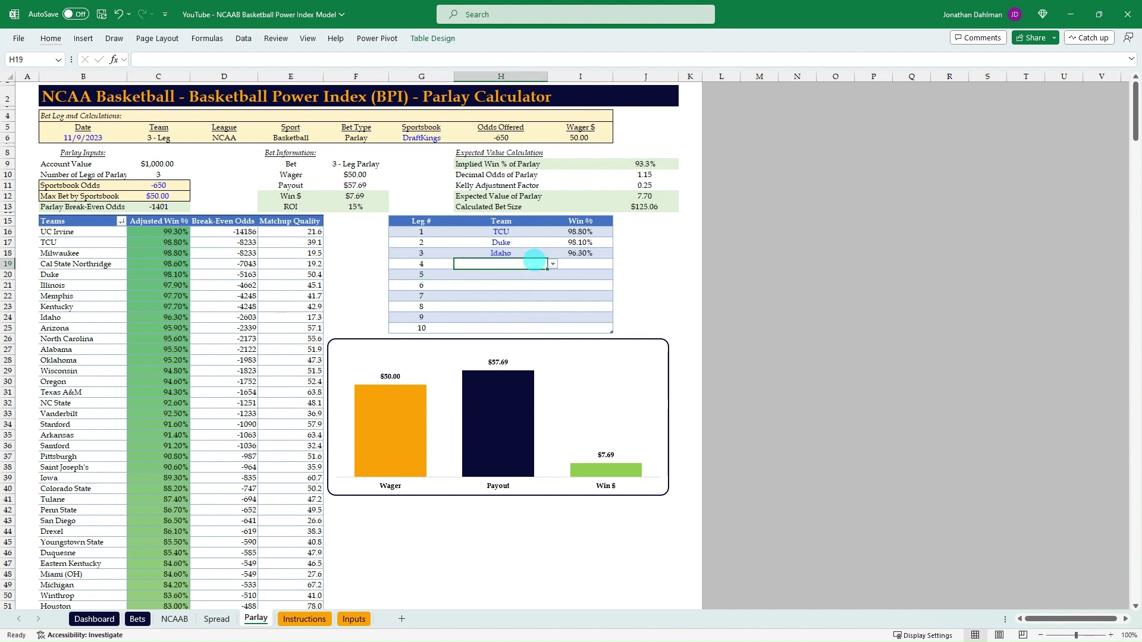
left_click(133, 320)
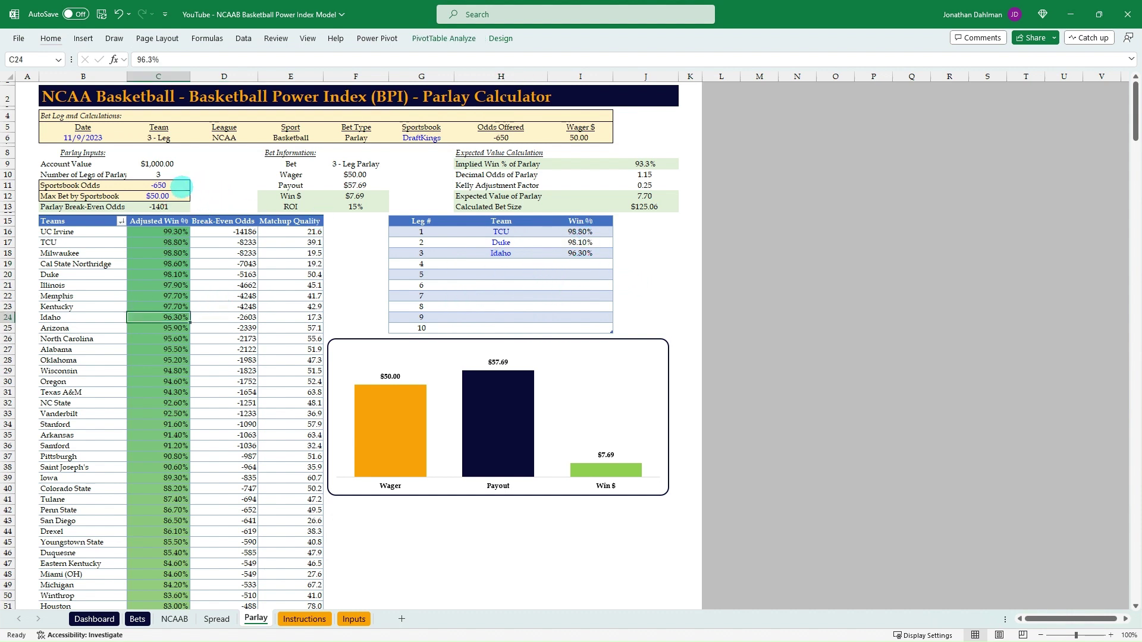
left_click(176, 208)
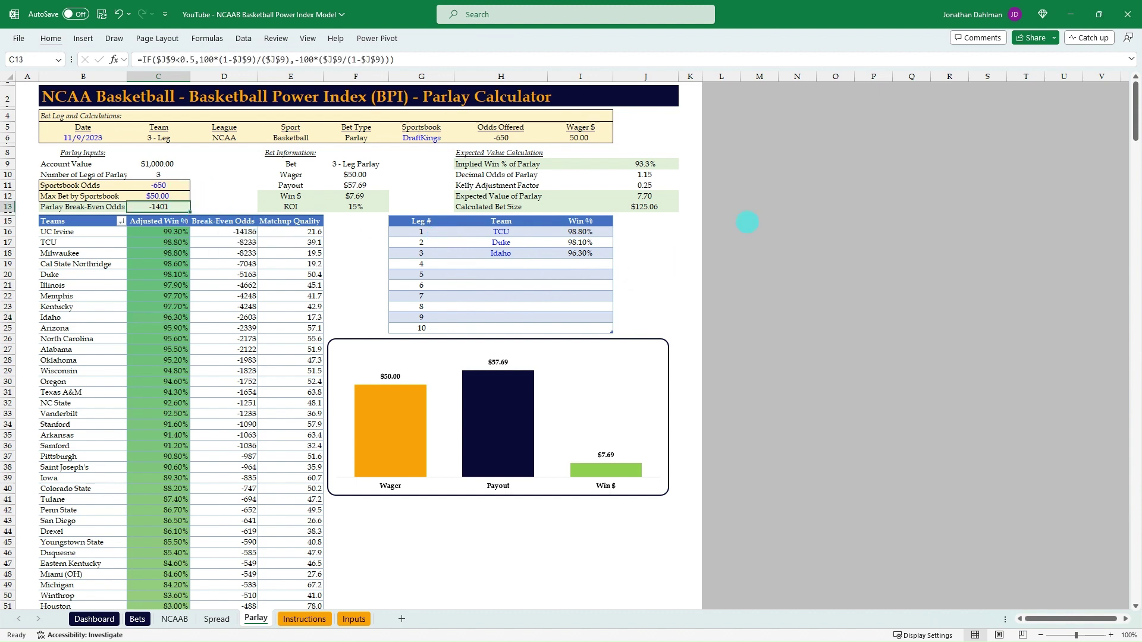
left_click(659, 163)
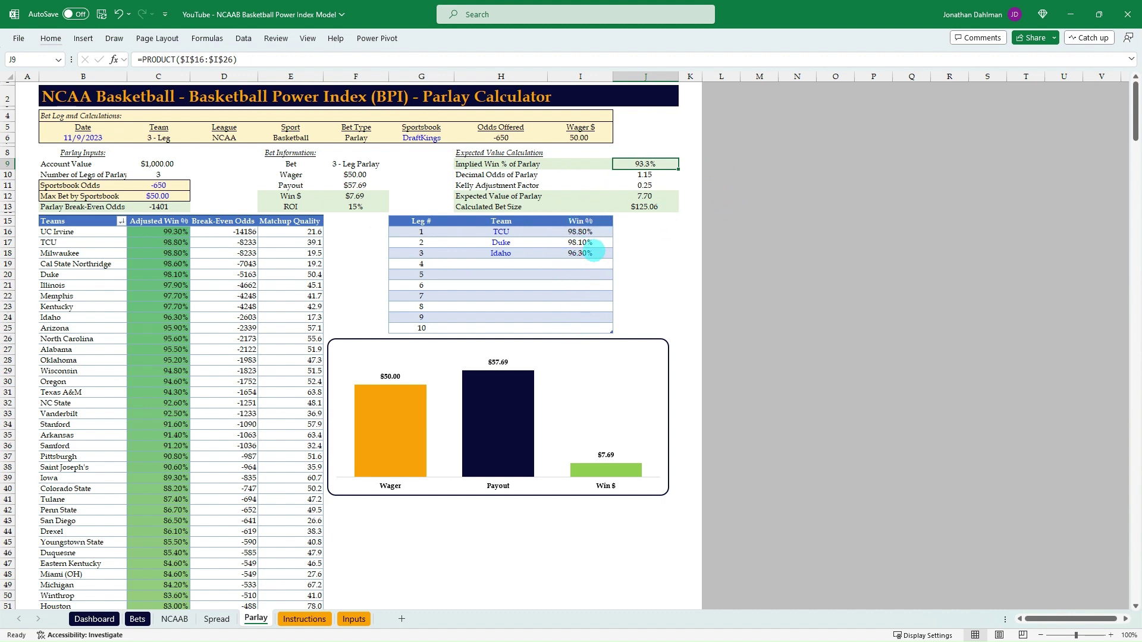
key("F2")
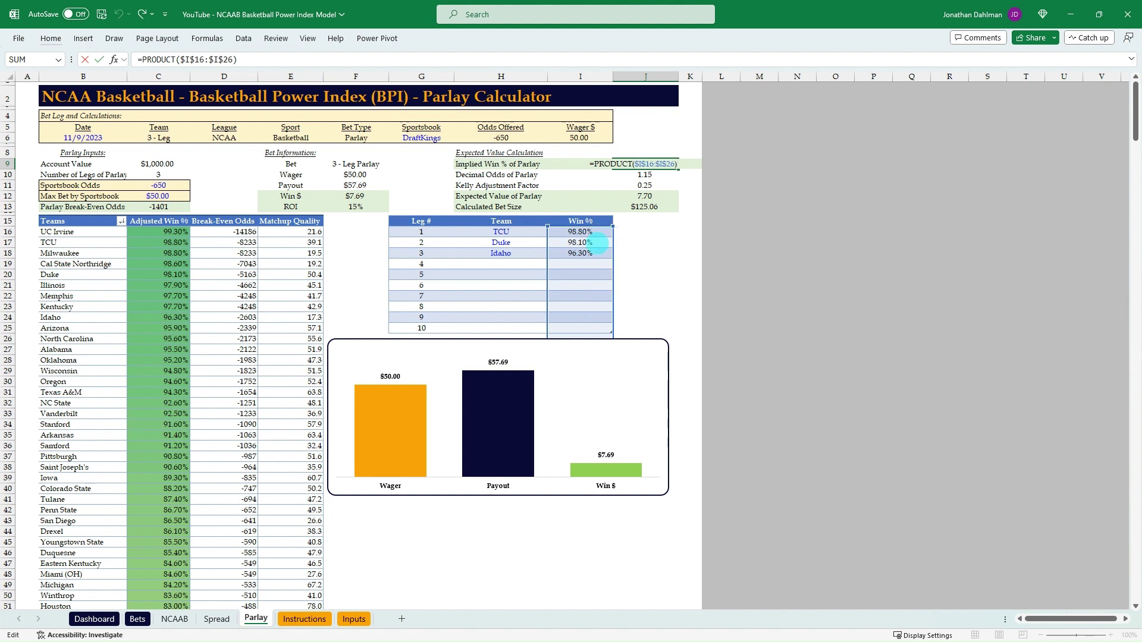
key("ctrl+Return")
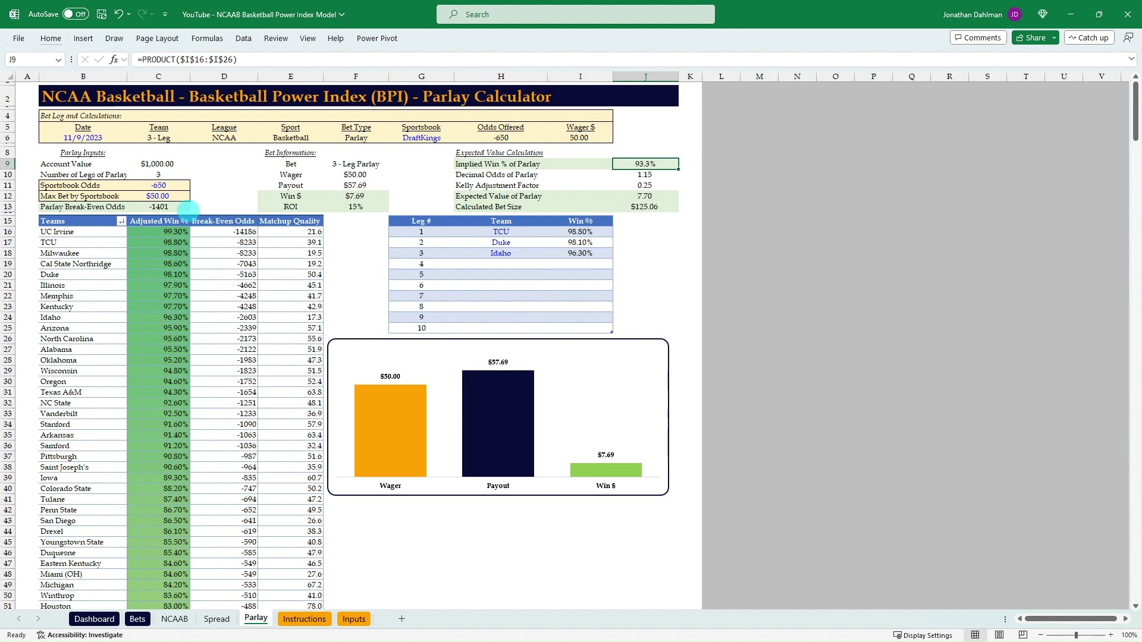
left_click(178, 207)
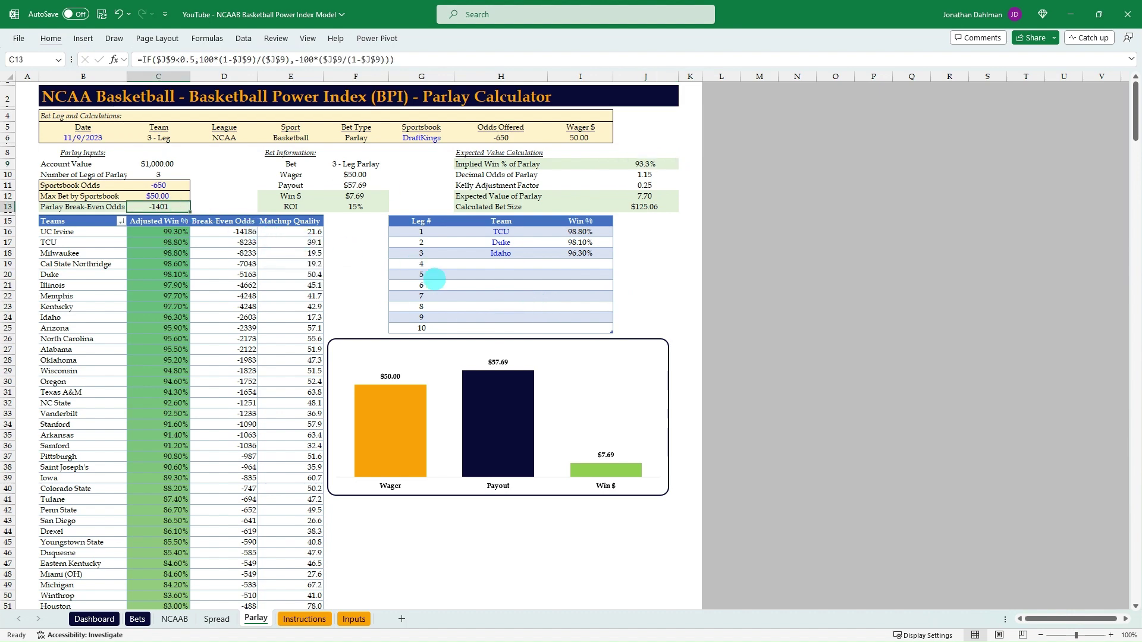
left_click(504, 264)
scroll(241, 292, "down", 17)
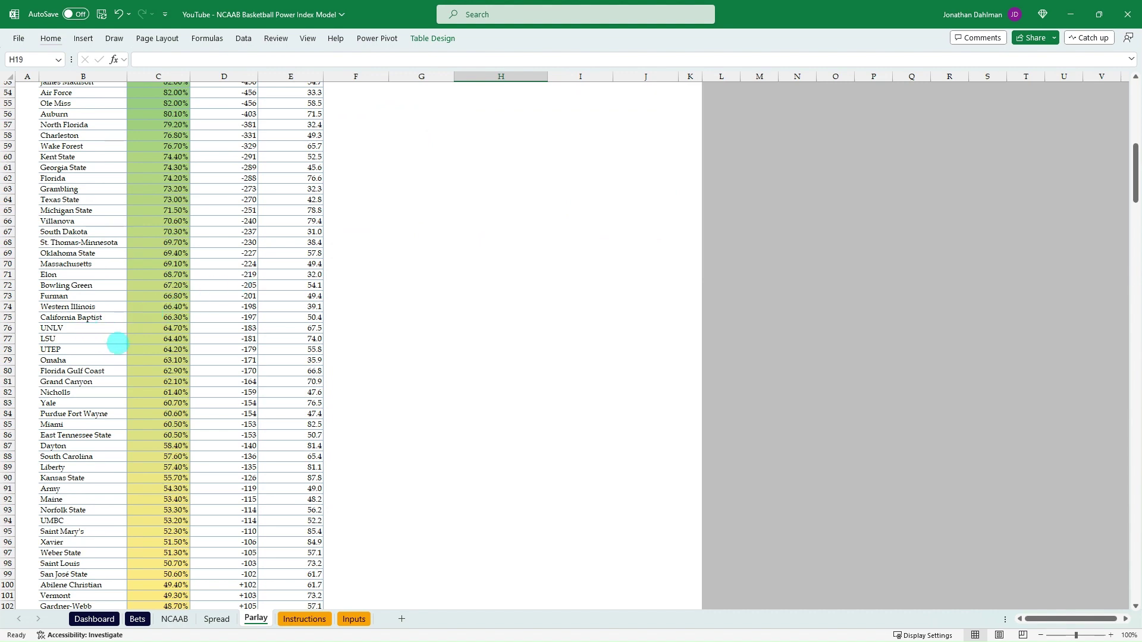
Add LSU as the fourth parlay leg and review the updated break-even odds and implied win %.
scroll(387, 323, "up", 15)
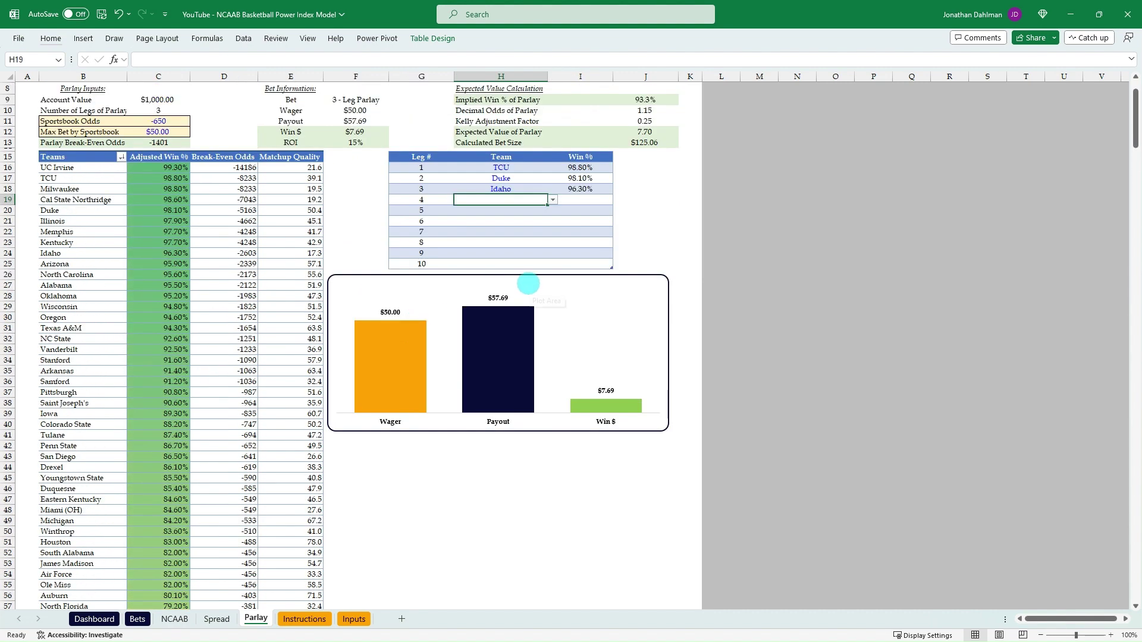
type("Ls")
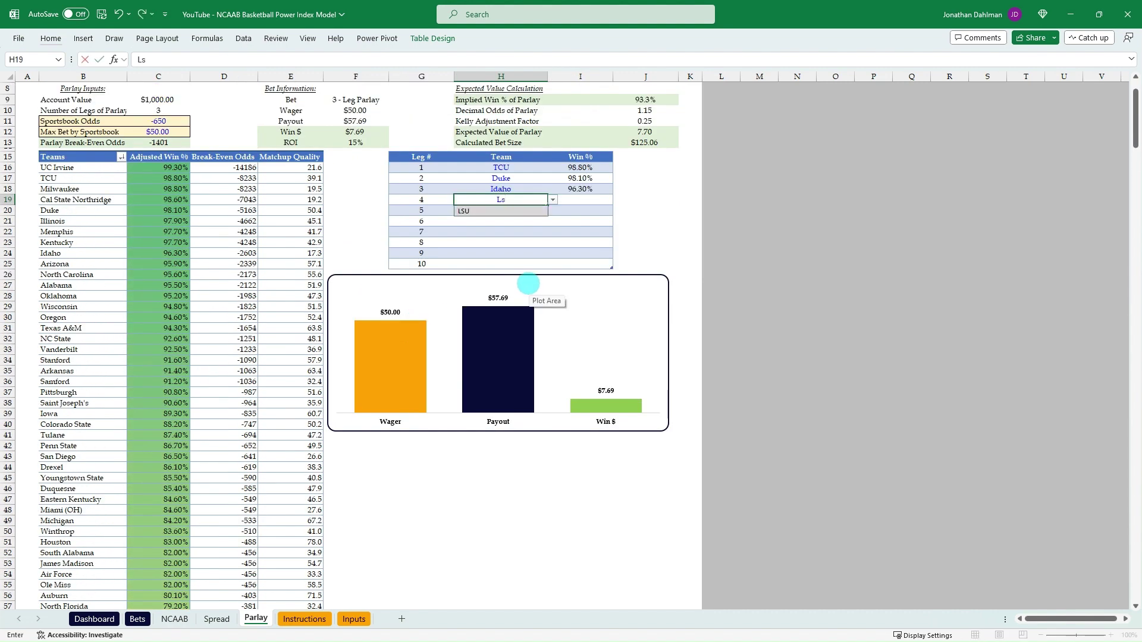
key("Return")
scroll(528, 284, "up", 2)
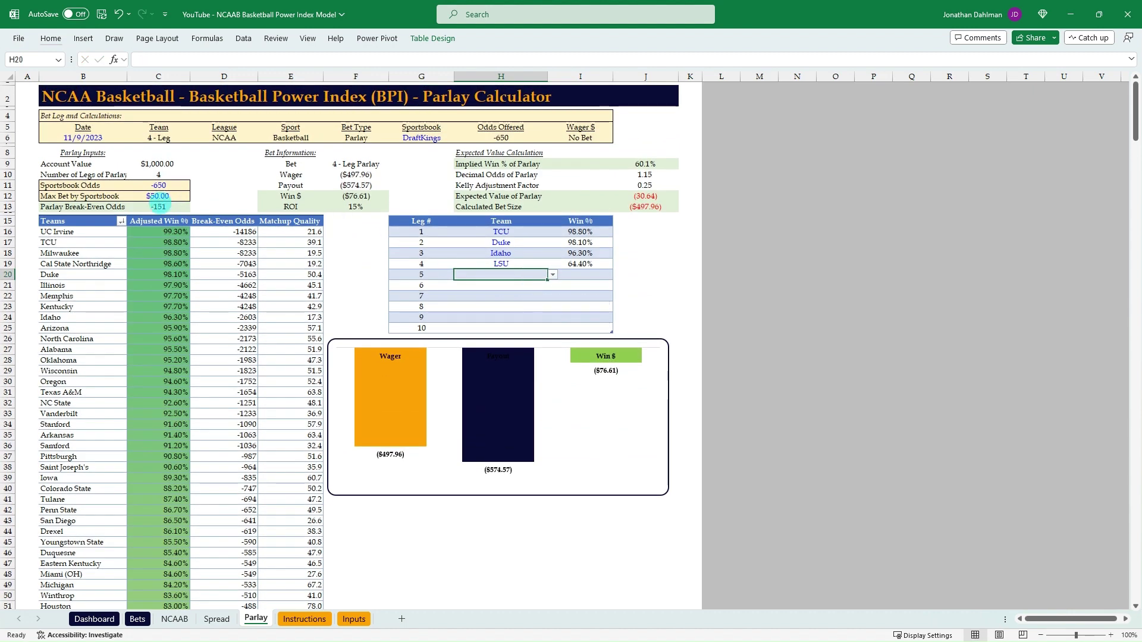
left_click(159, 207)
left_click(631, 164)
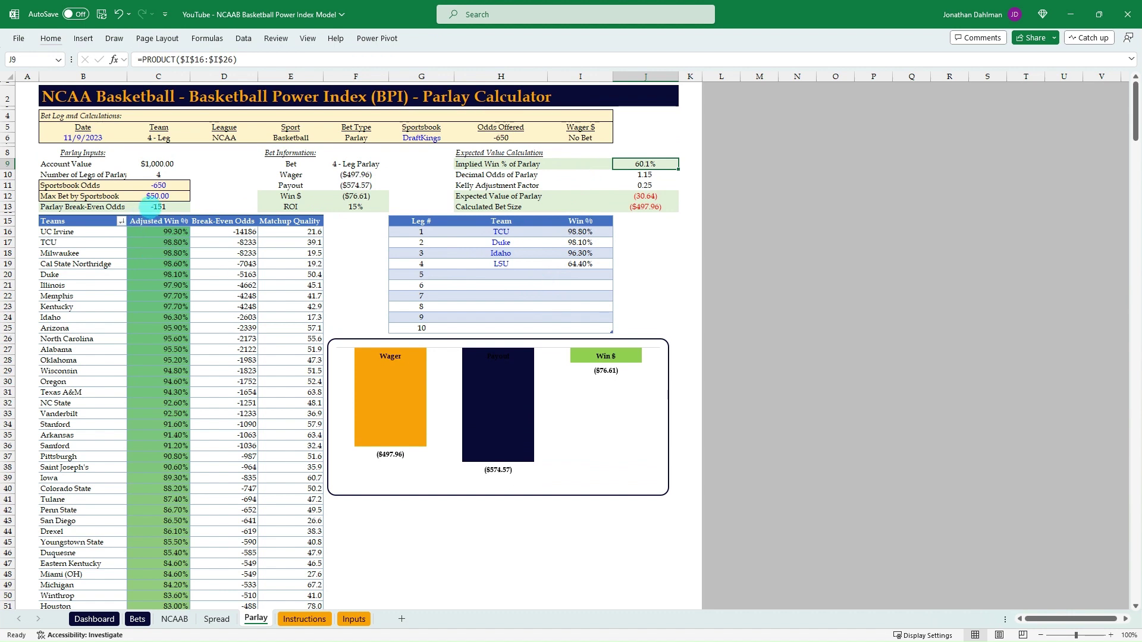
left_click(147, 207)
Set the parlay's sportsbook odds to -150, yielding a $0.68 wager paying $1.13.
left_click(164, 185)
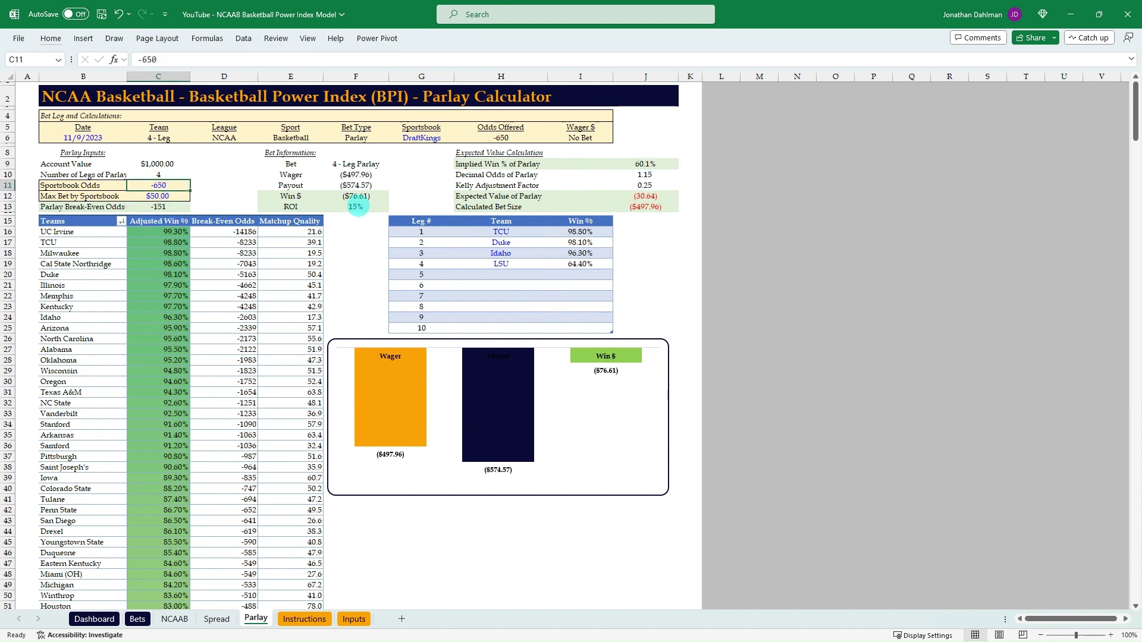
type("-150")
key("ctrl+Return")
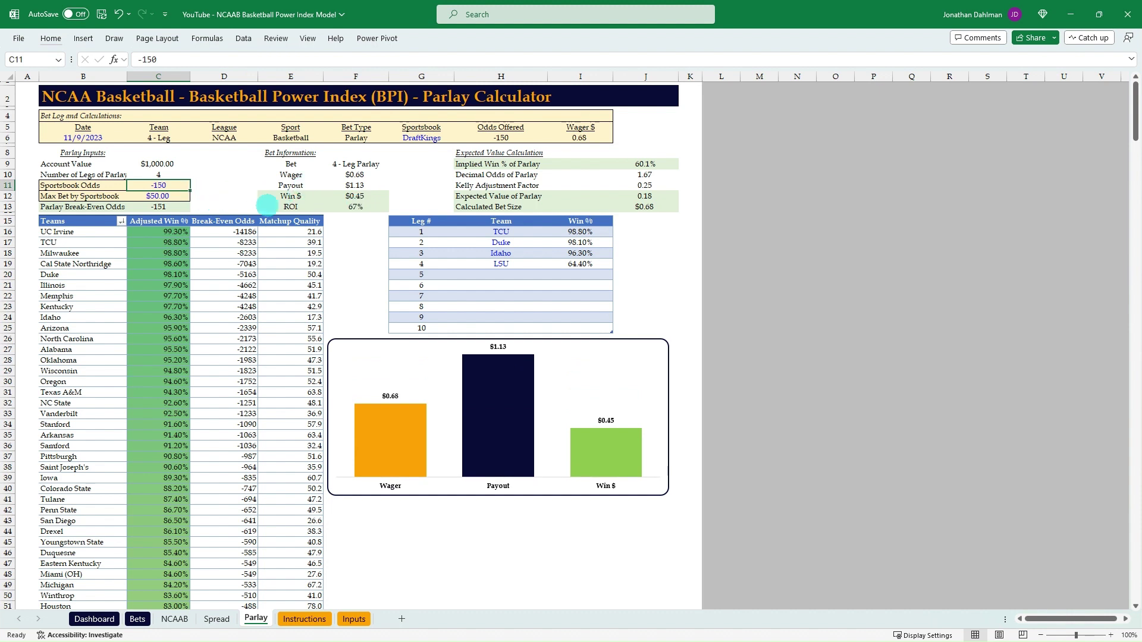
left_click(589, 135)
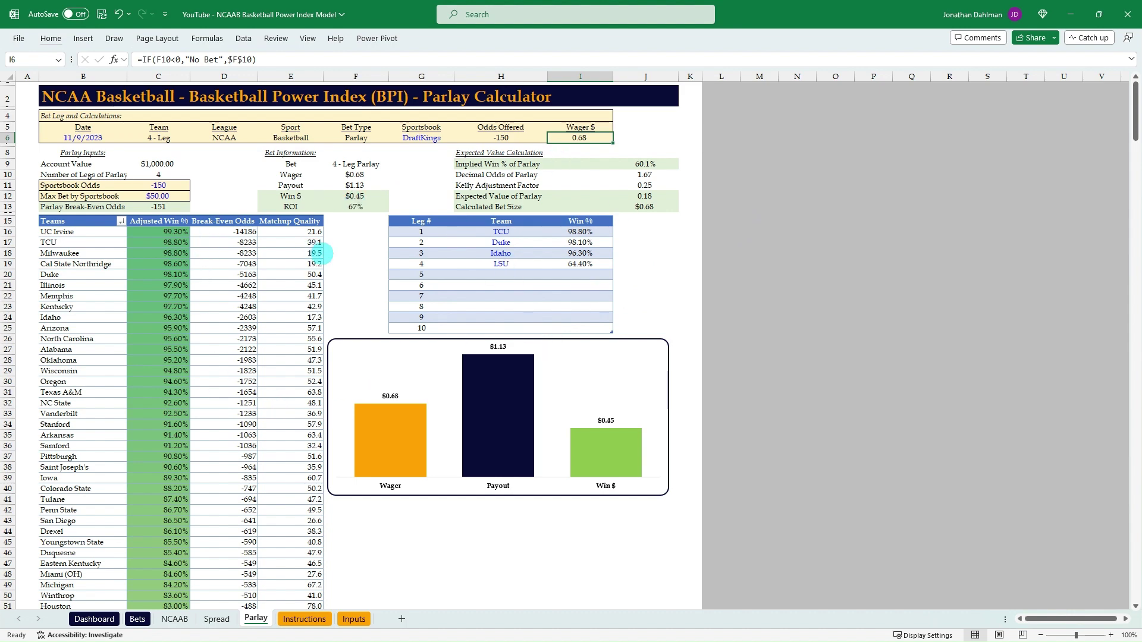
scroll(258, 264, "down", 16)
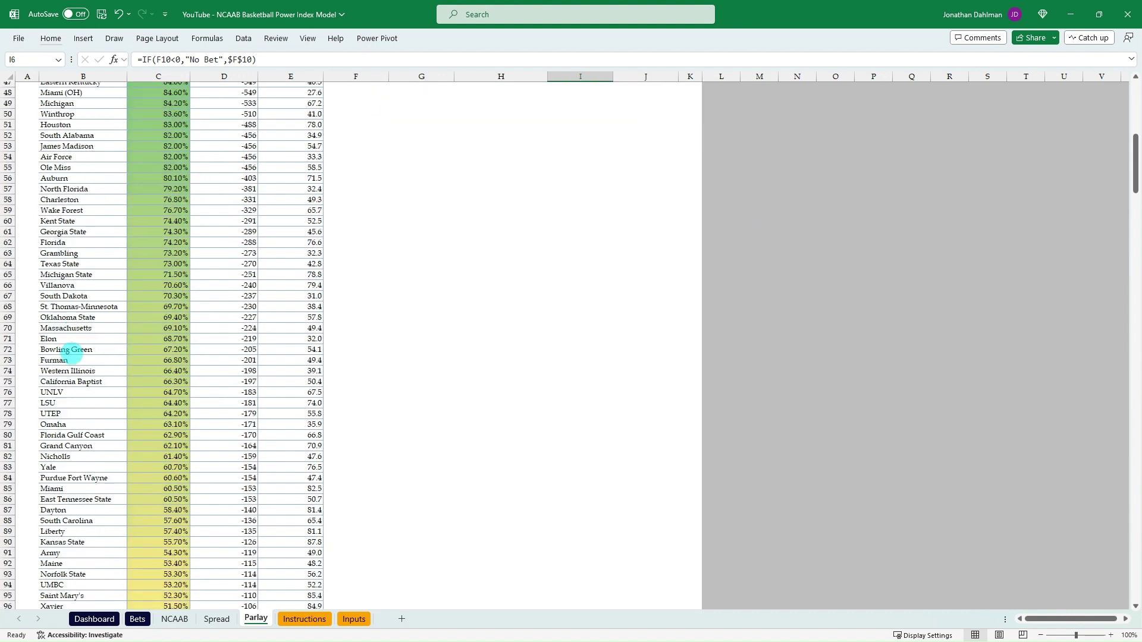
scroll(71, 355, "down", 11)
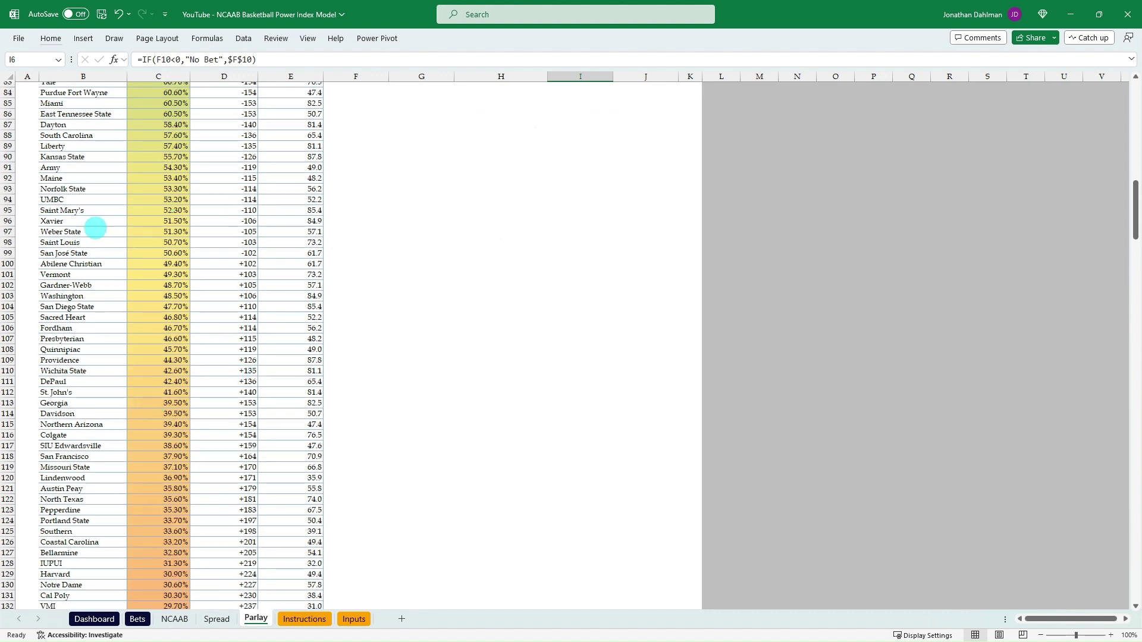
scroll(246, 374, "up", 2)
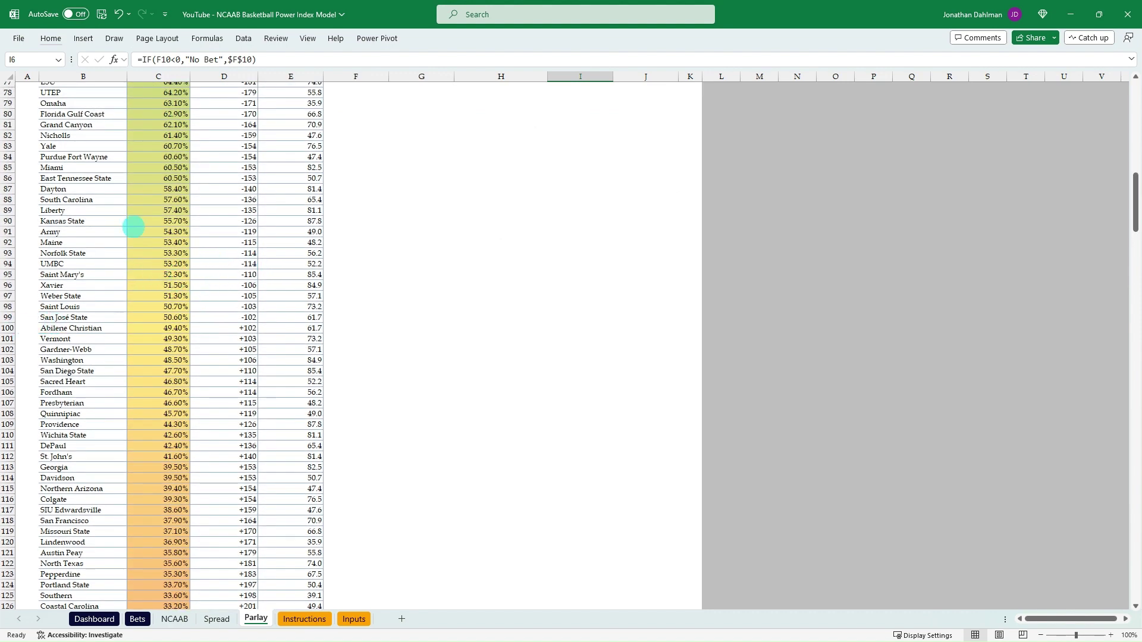
scroll(190, 232, "down", 5)
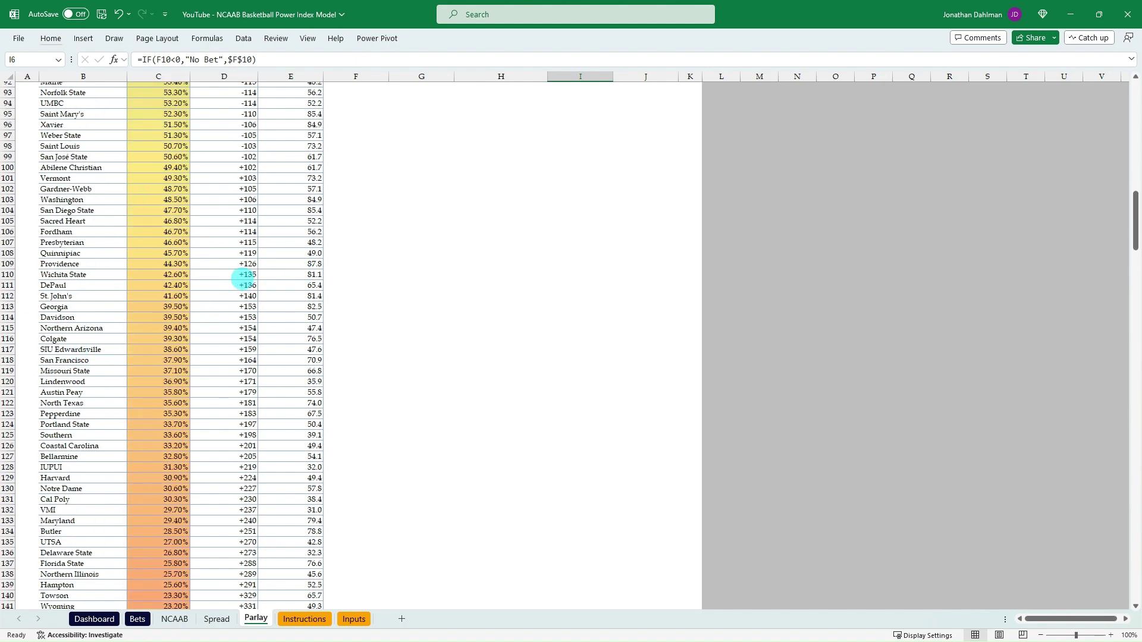
scroll(244, 292, "up", 16)
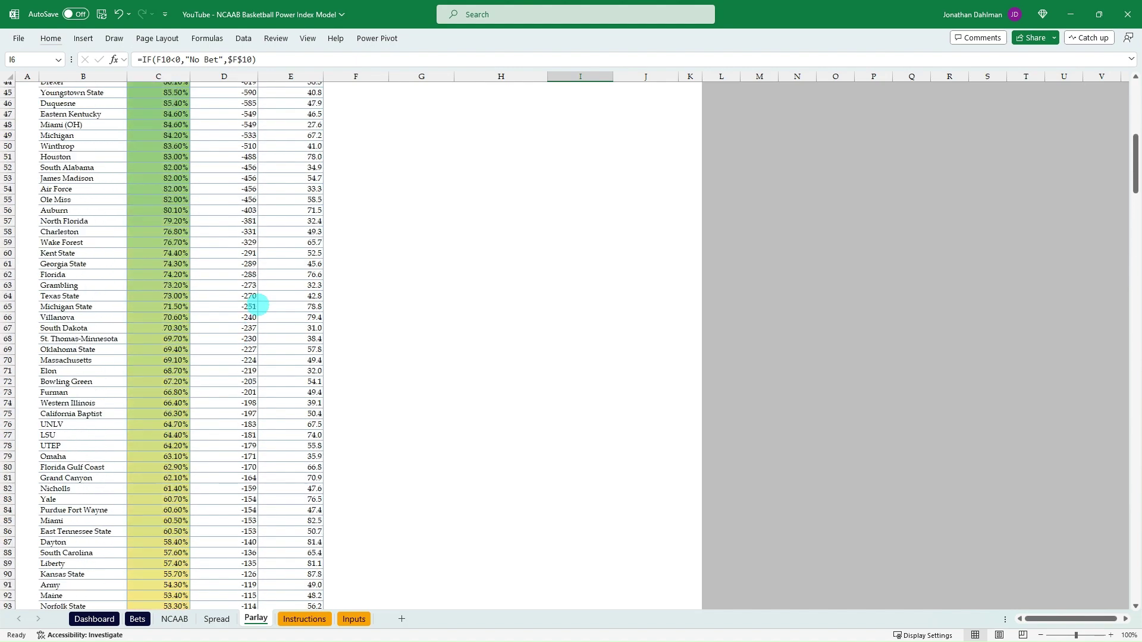
scroll(258, 305, "up", 14)
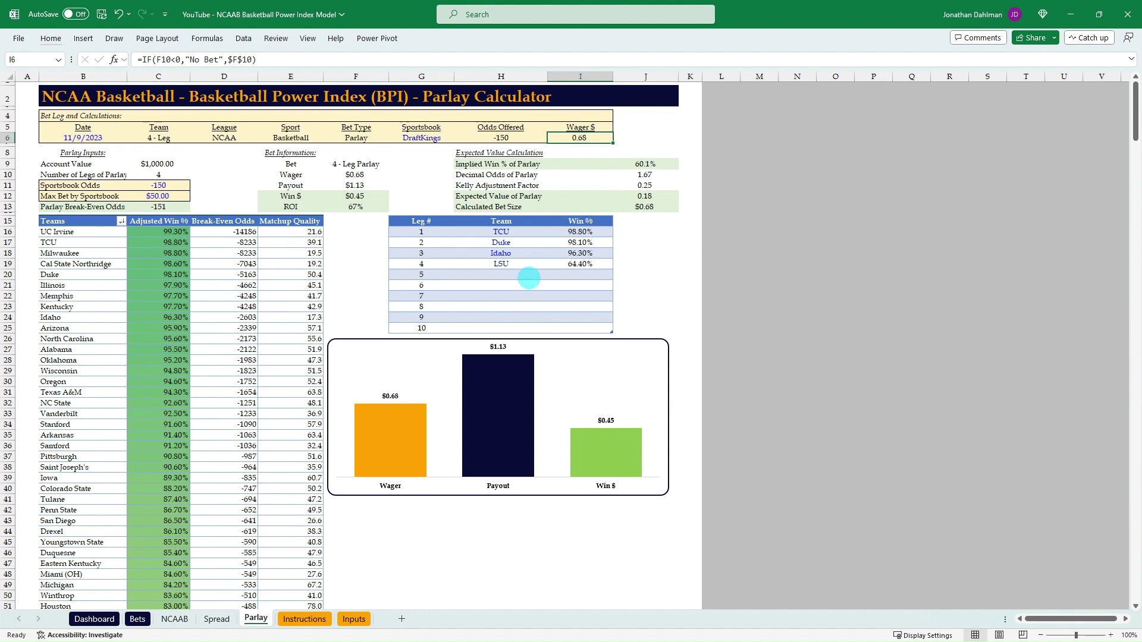
left_click(625, 164)
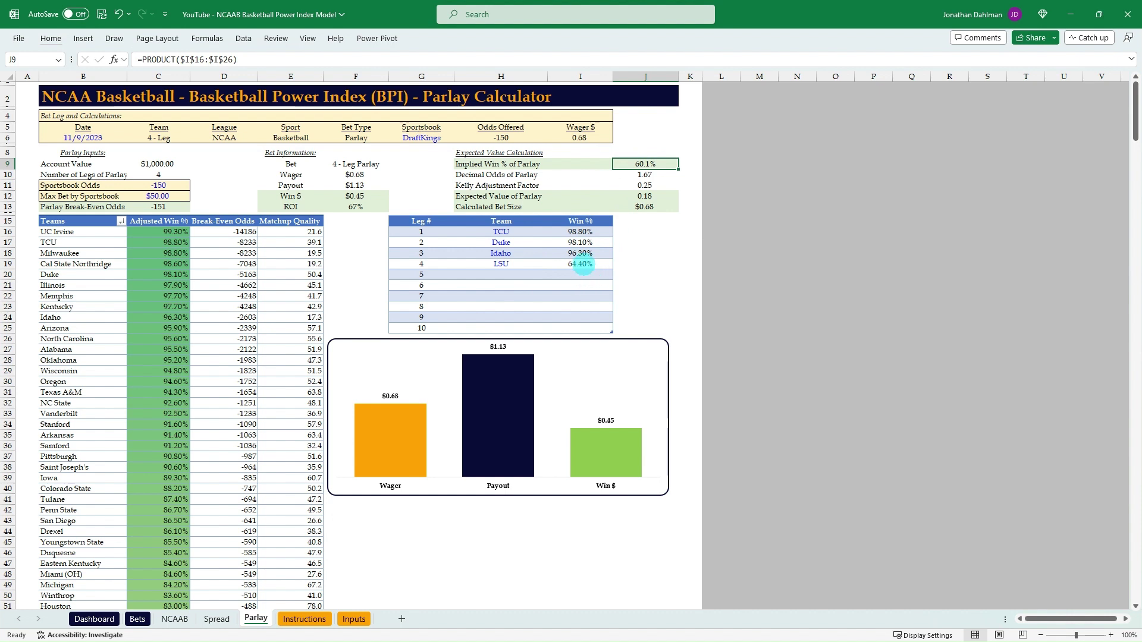
left_click(504, 262)
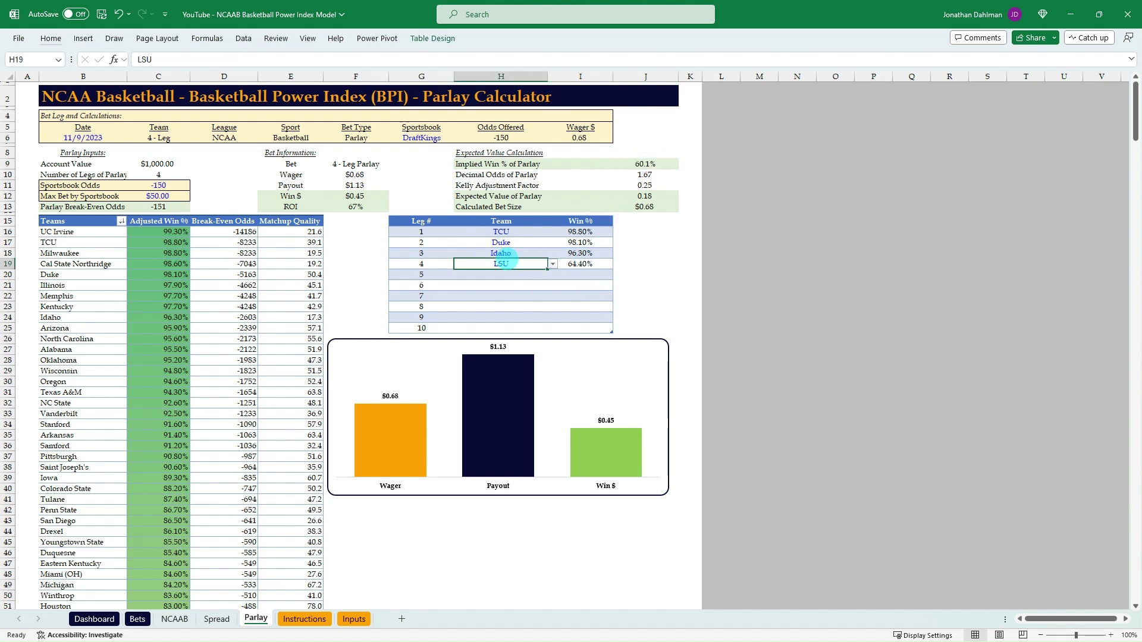
key("Delete")
key("Tab")
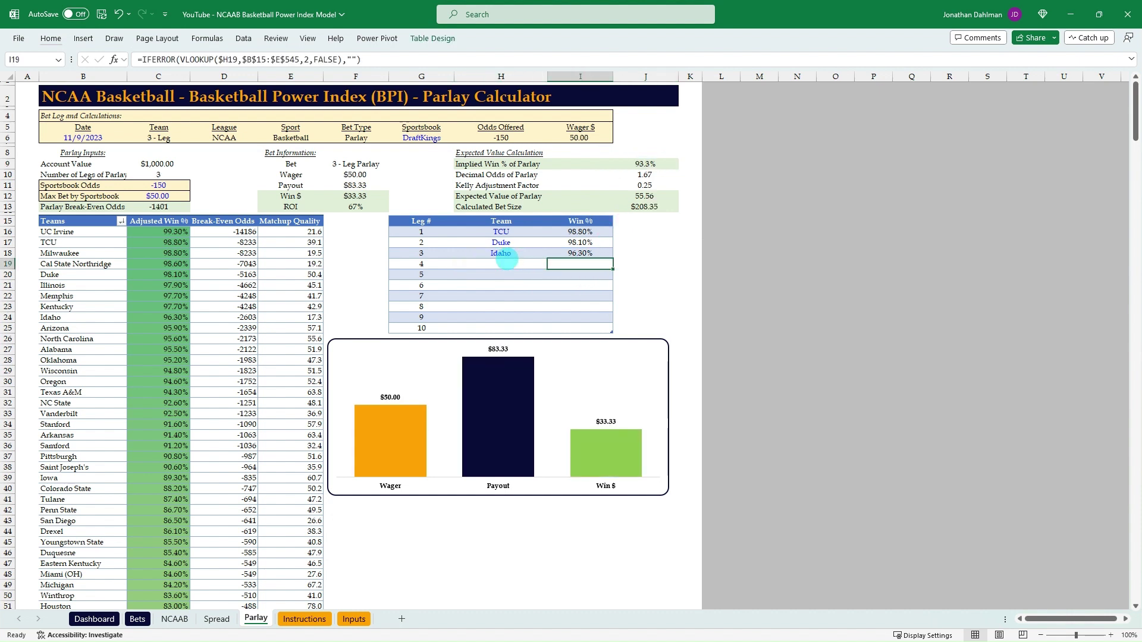
key("ctrl+z")
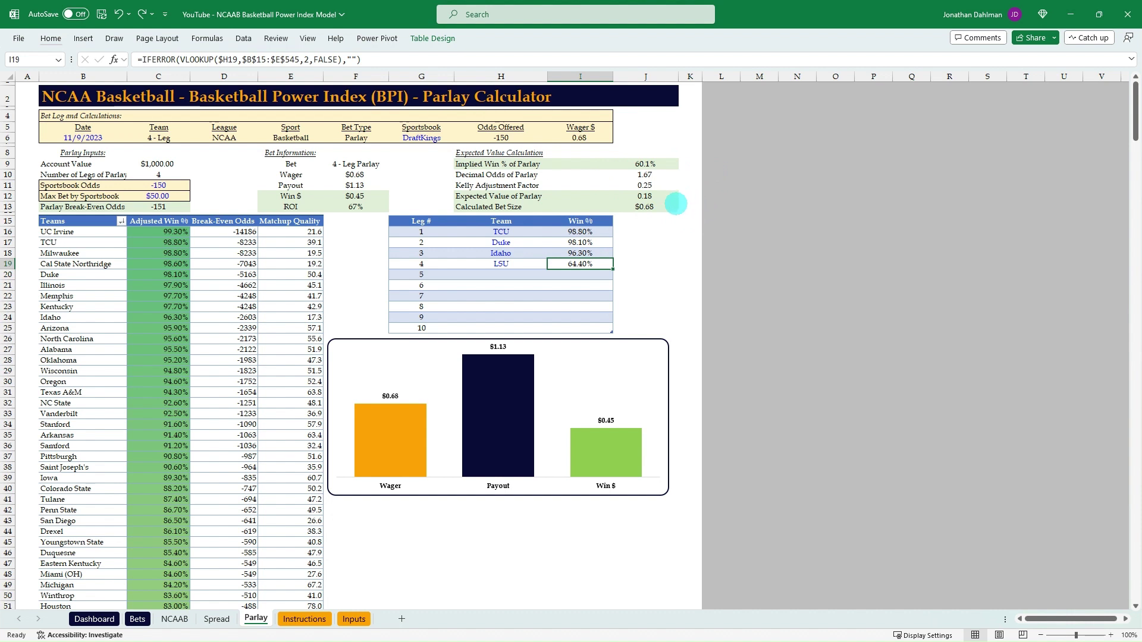
left_click(647, 164)
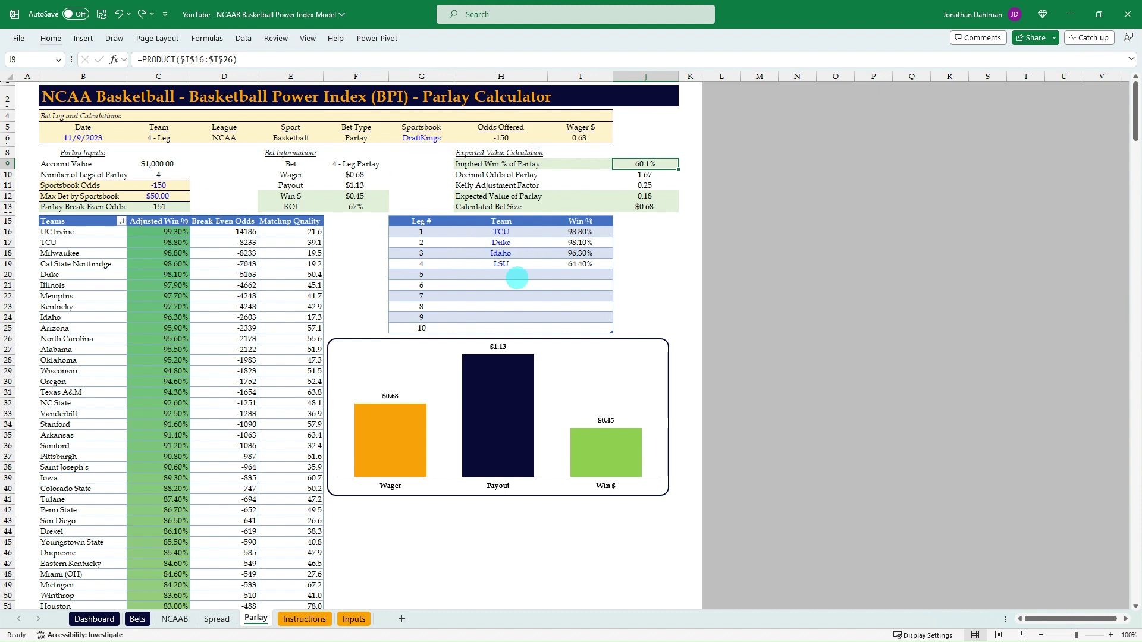
mouse_move(260, 308)
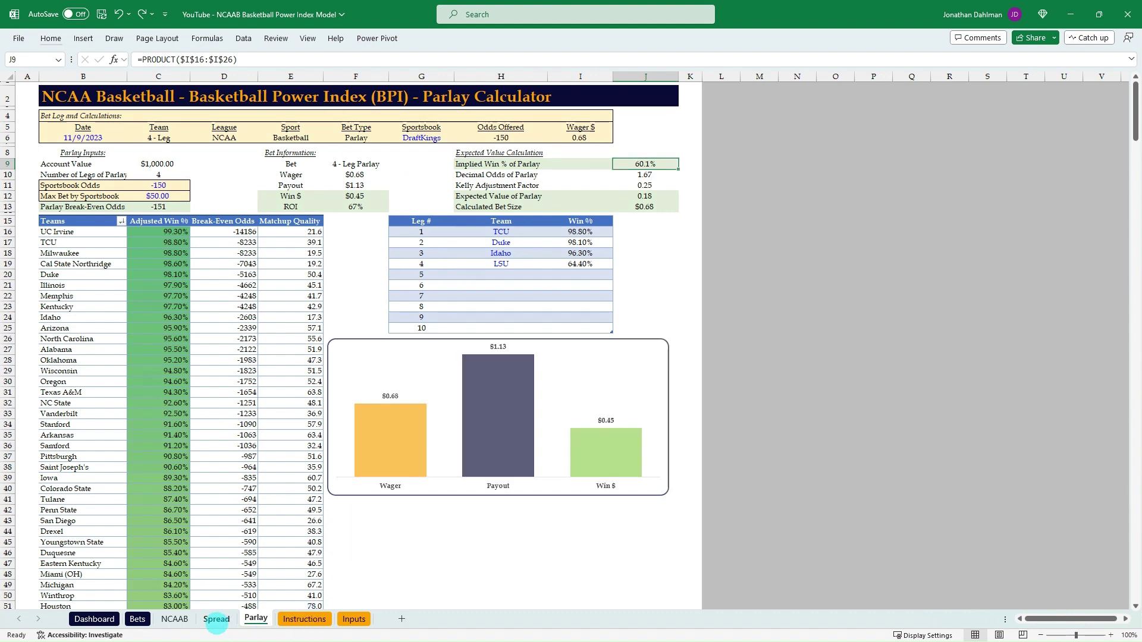
Browse the Spread, Bets and Dashboard sheets, then settle on the NCAAB moneyline model.
left_click(216, 619)
left_click(173, 620)
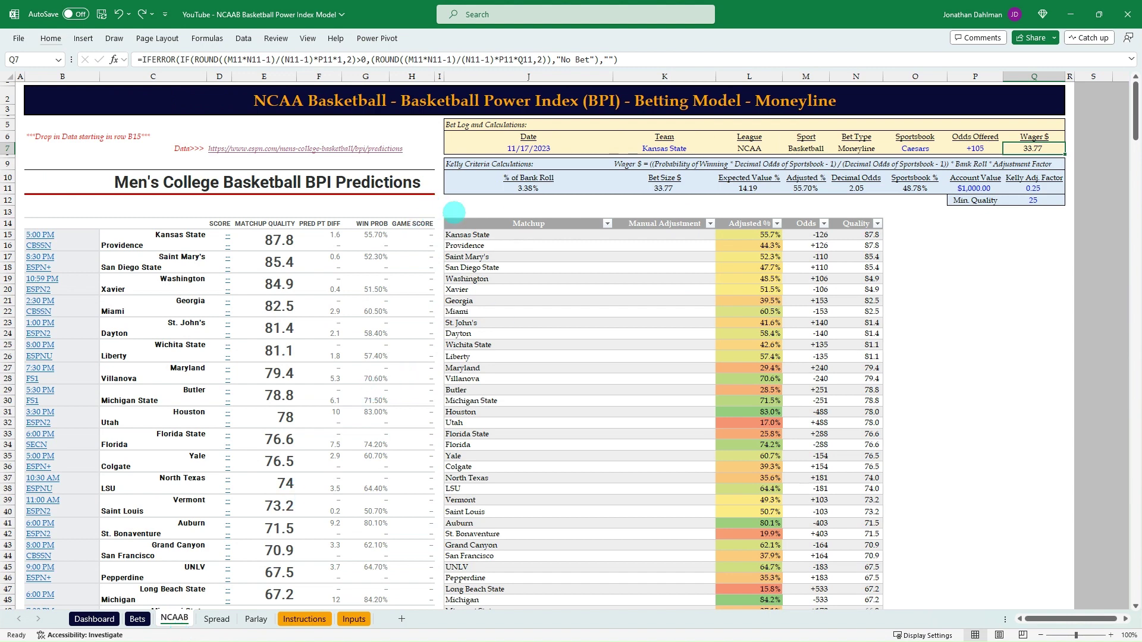
left_click(467, 212)
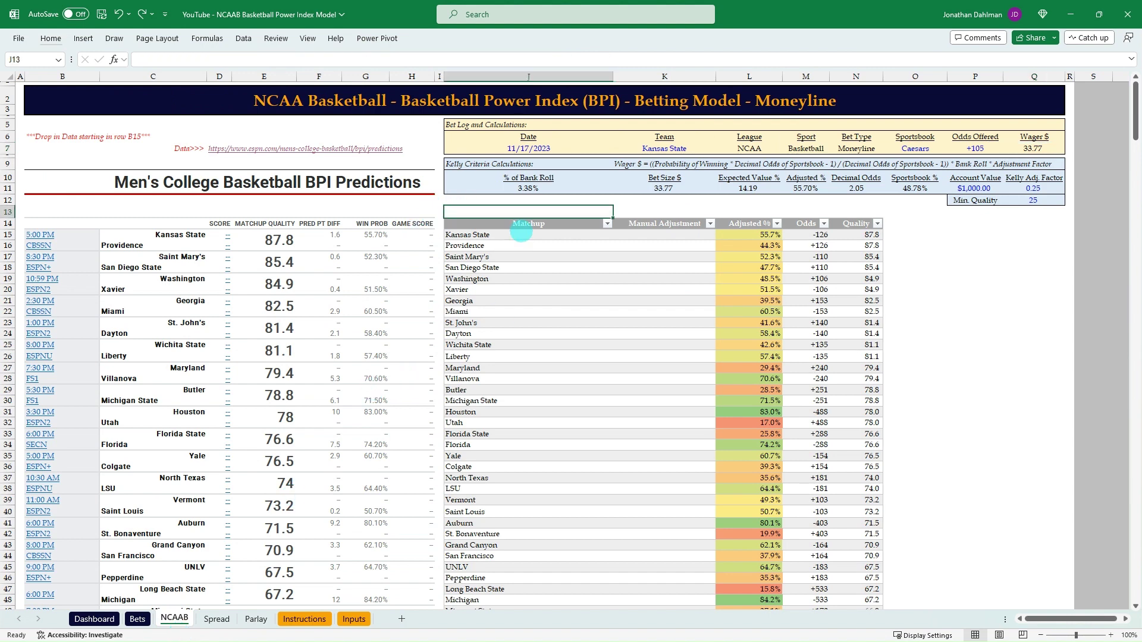
left_click(137, 620)
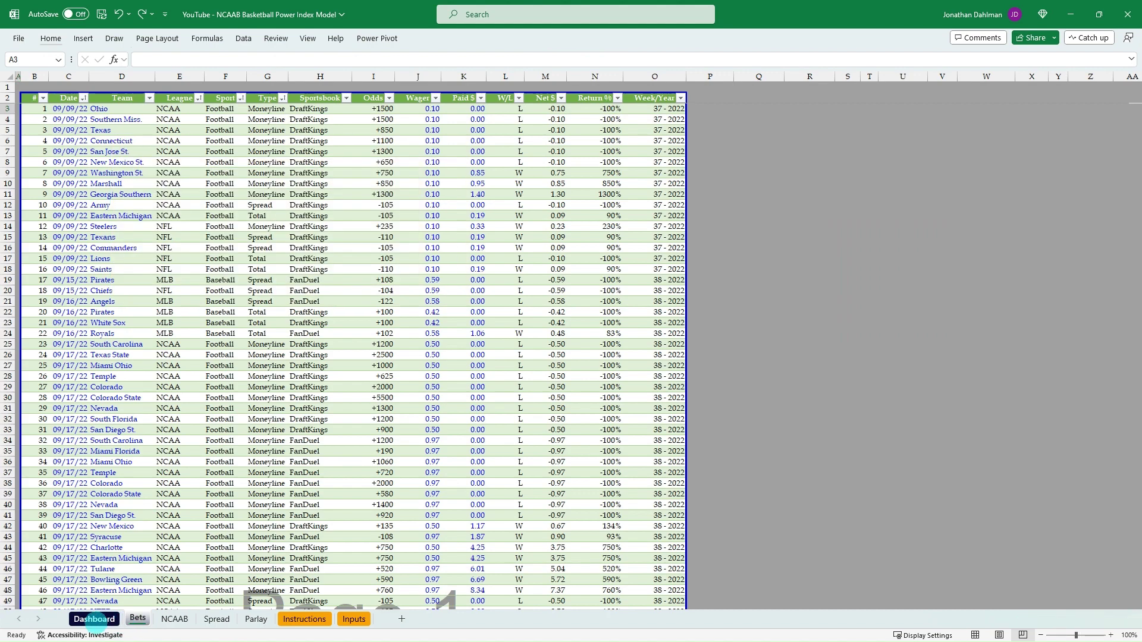
left_click(94, 619)
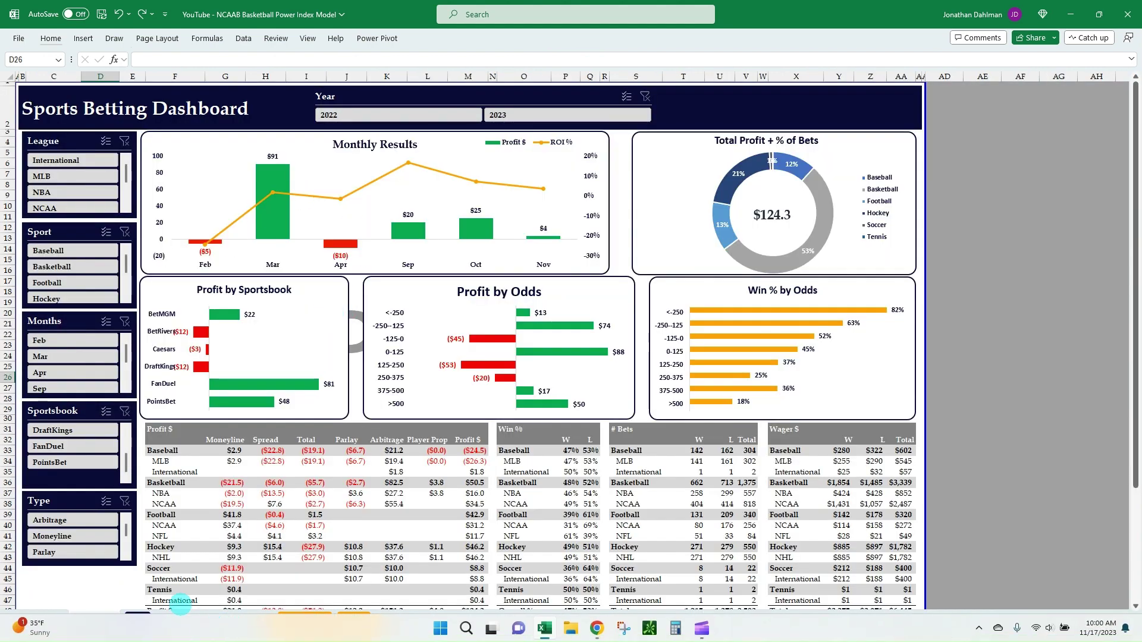
left_click(175, 619)
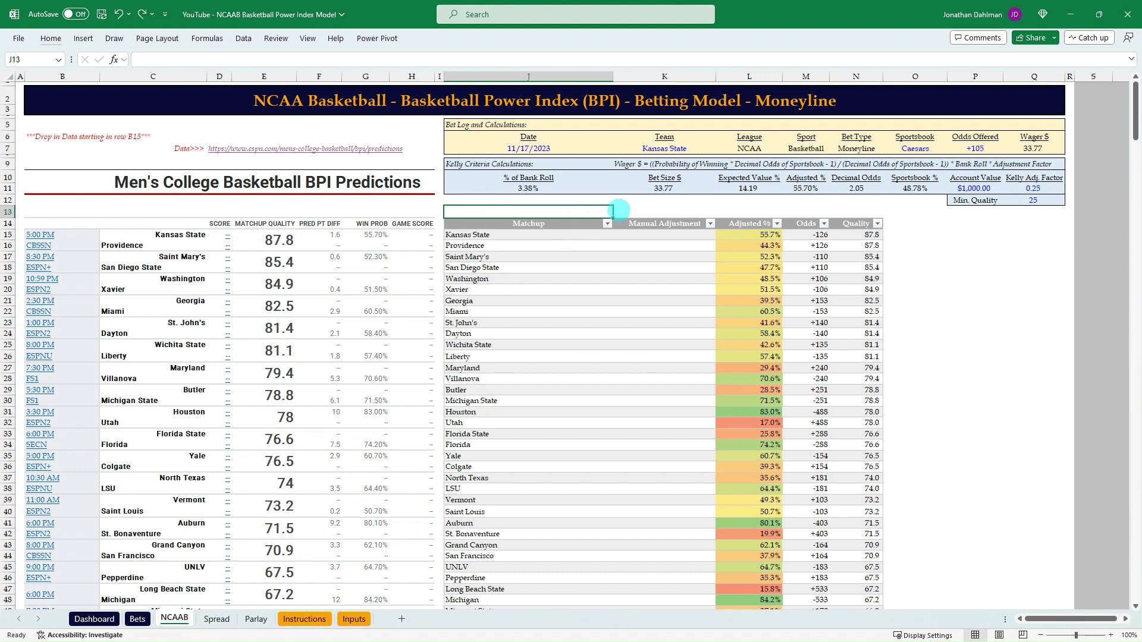
left_click(619, 209)
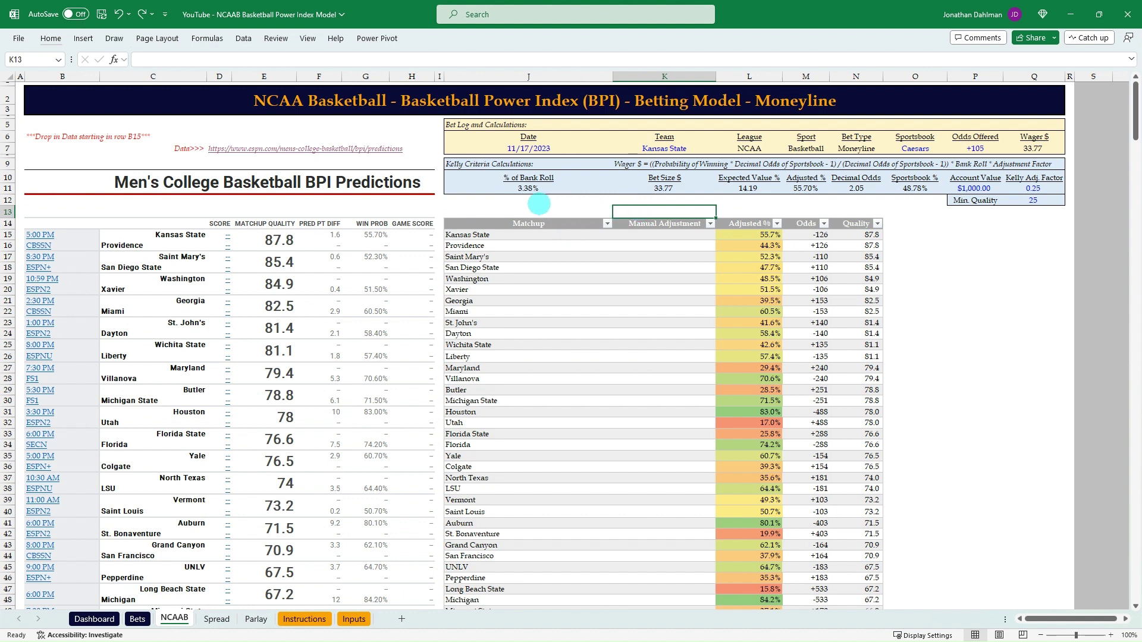
left_click(532, 209)
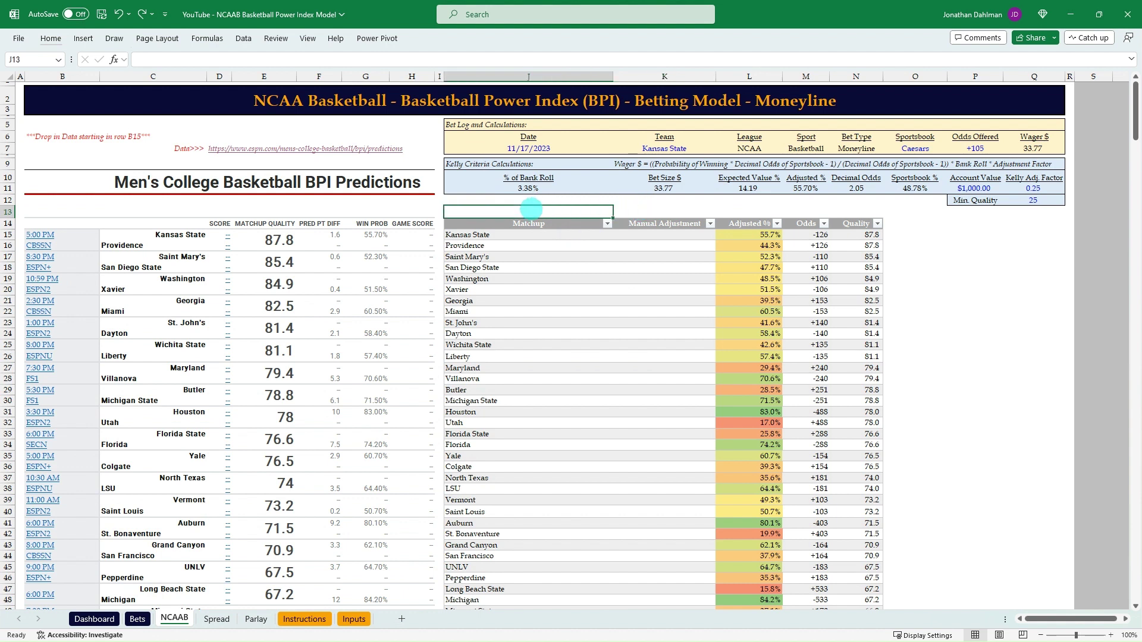